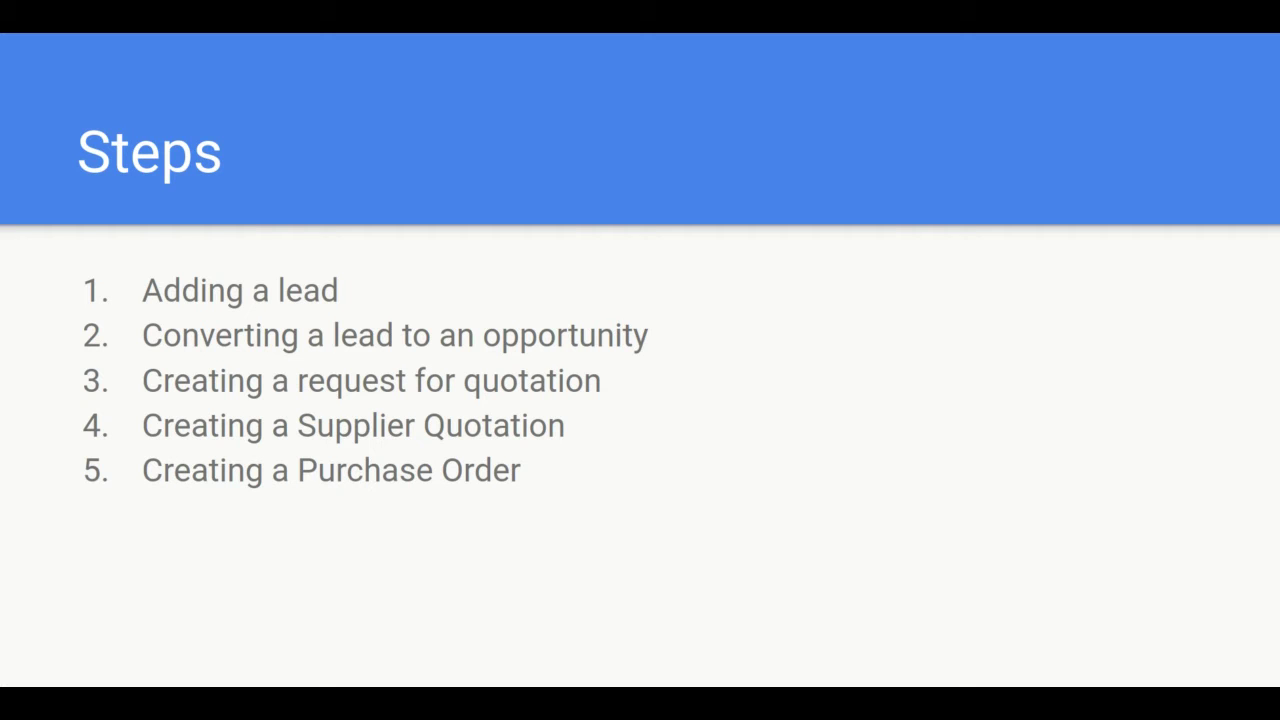
# Advance to the Creating a Lead & Opportunity slide and switch to the ERPNext Lead list.
pyautogui.press('Right')
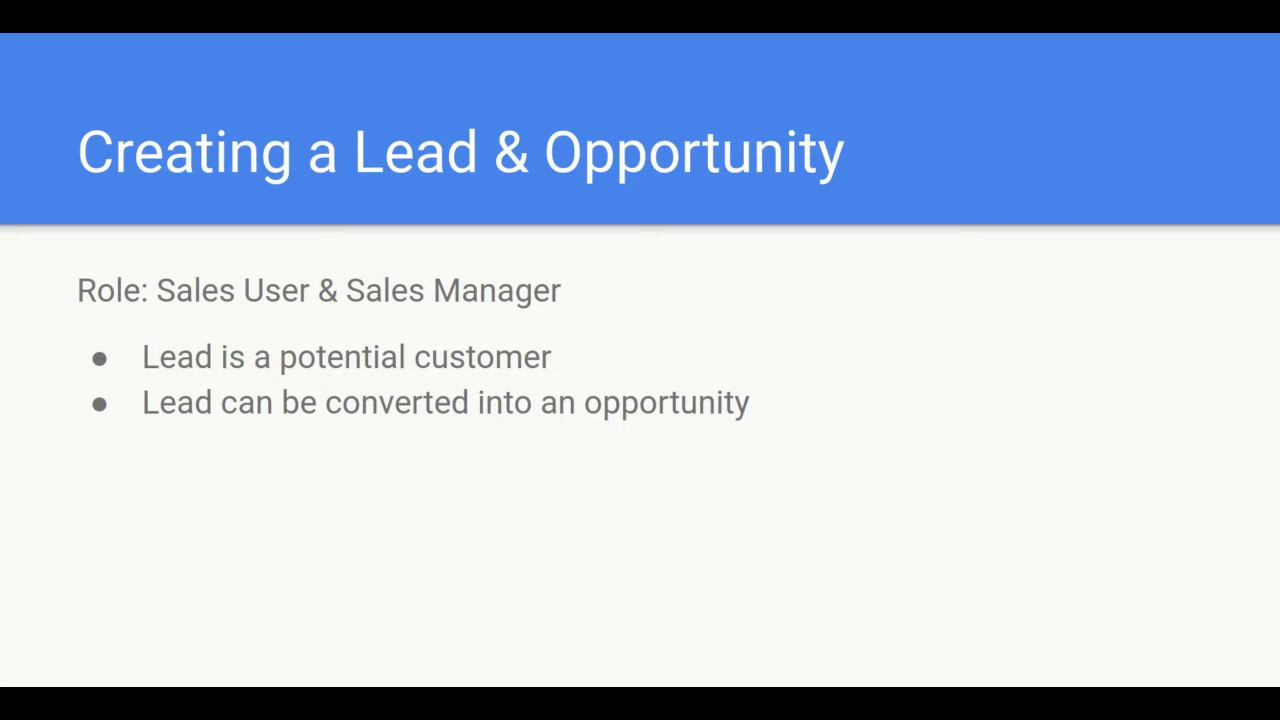
pyautogui.hotkey('alt', 'Tab')
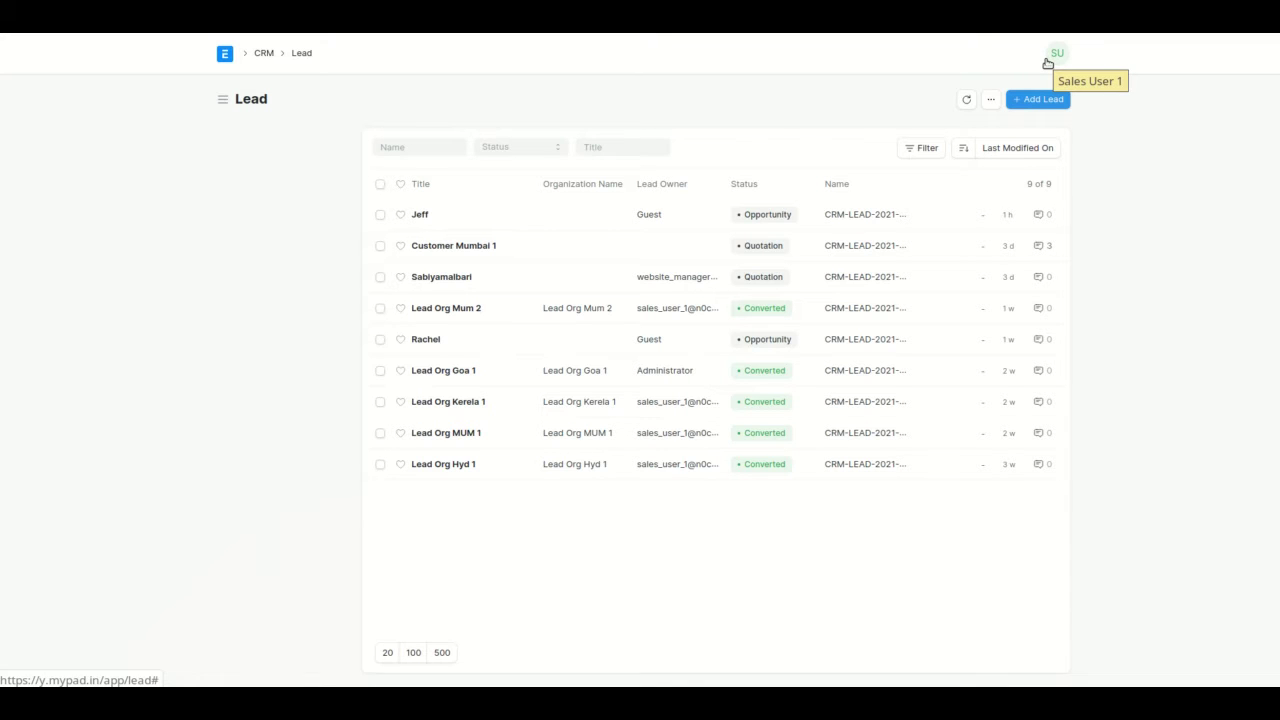
pyautogui.click(1051, 99)
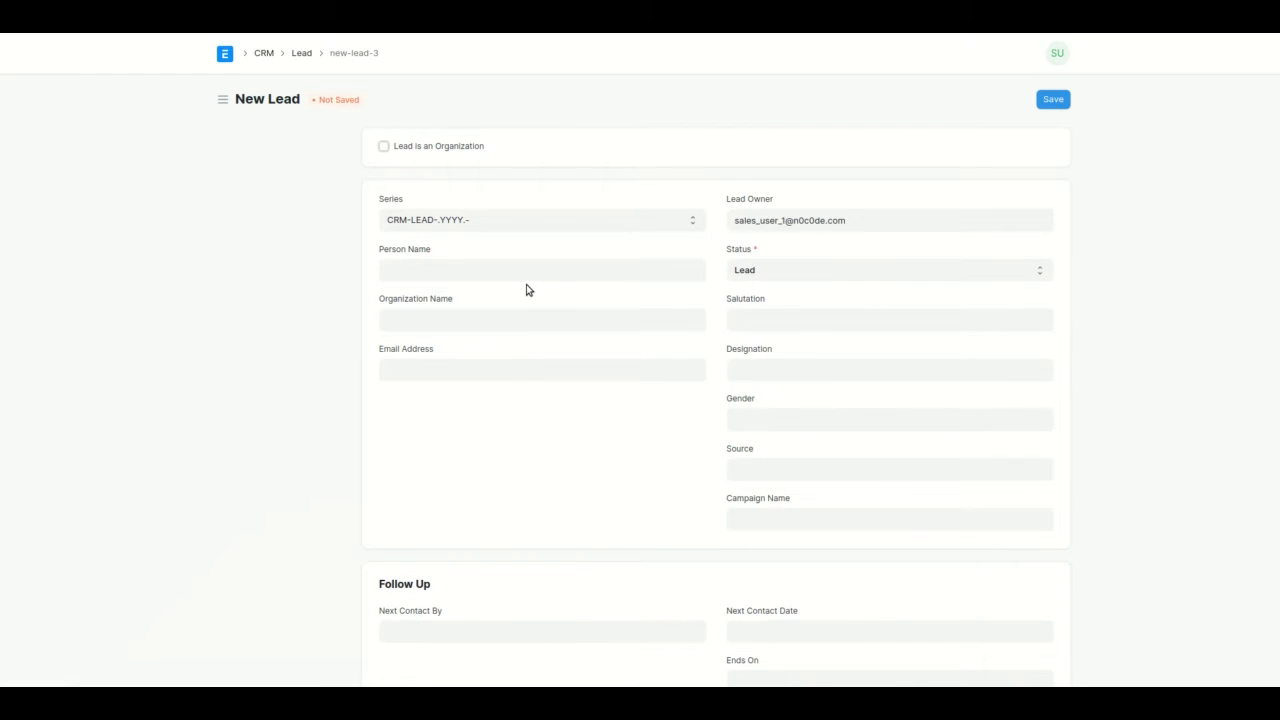
pyautogui.click(302, 53)
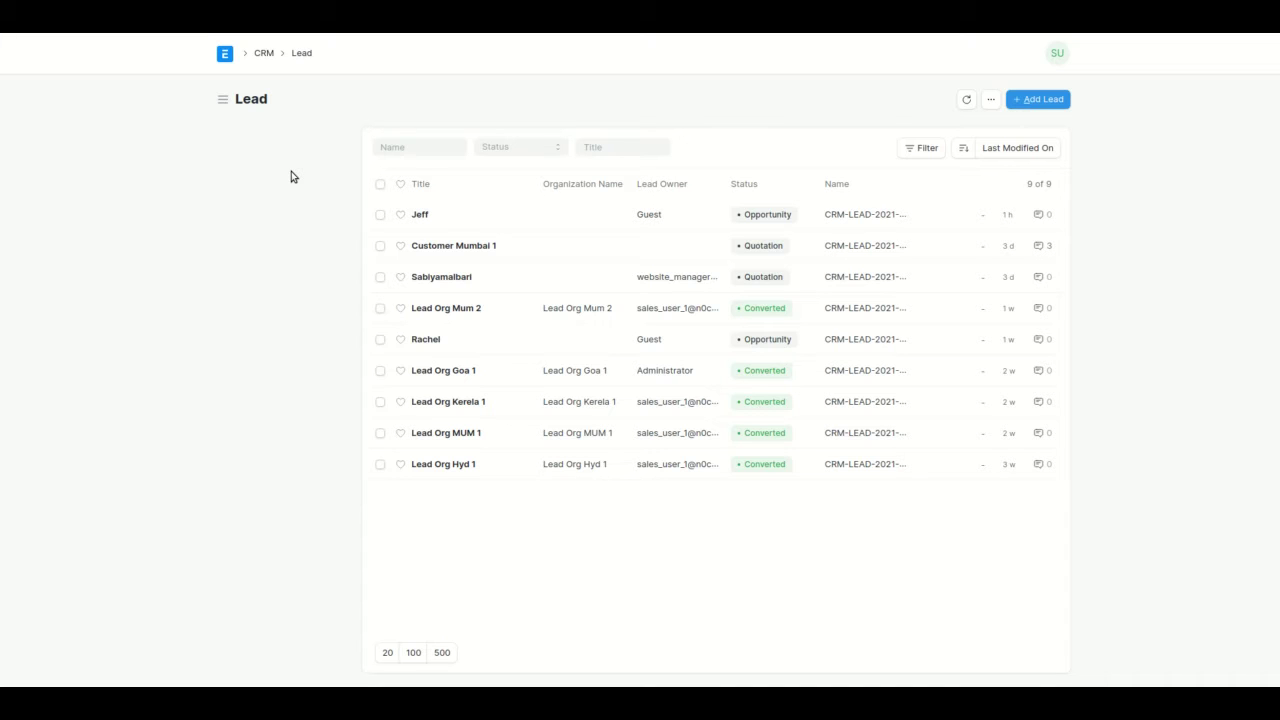
pyautogui.hotkey('alt', 'Tab')
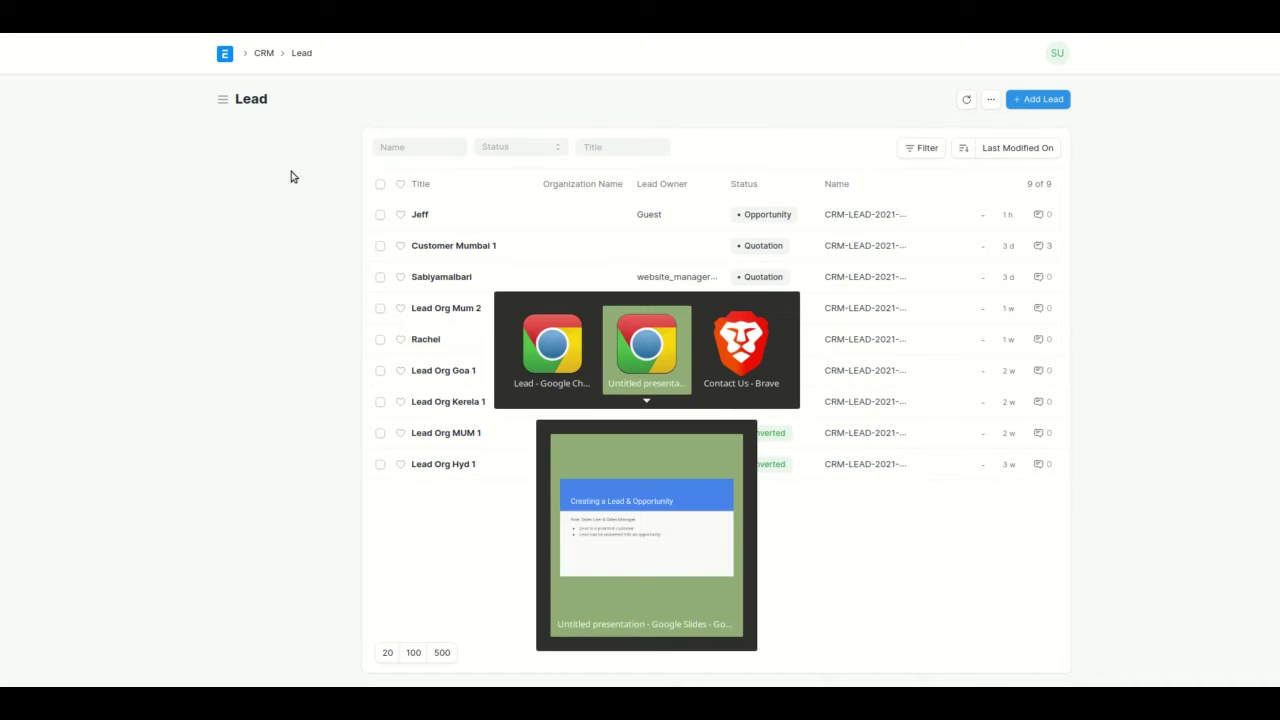
# Enter the sender's e-mail address and a message with a question regarding iphone prices.
pyautogui.click(314, 236)
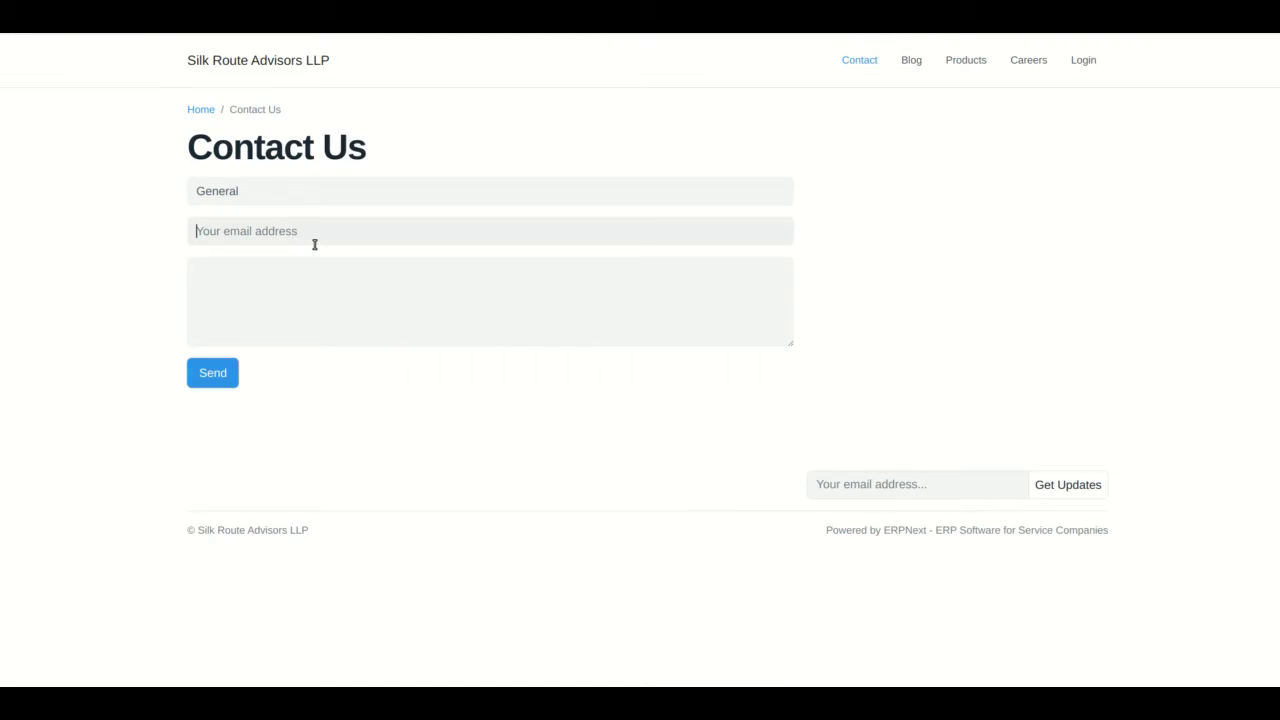
pyautogui.click(337, 295)
pyautogui.write('I had an')
pyautogui.write(' enwuiry')
pyautogui.press('BackSpace')
pyautogui.press('BackSpace')
pyautogui.press('BackSpace')
pyautogui.press('BackSpace')
pyautogui.press('BackSpace')
pyautogui.press('BackSpace')
pyautogui.press('BackSpace')
pyautogui.press('BackSpace')
pyautogui.write('auq')
pyautogui.press('BackSpace')
pyautogui.press('BackSpace')
pyautogui.press('BackSpace')
pyautogui.write('question regardng')
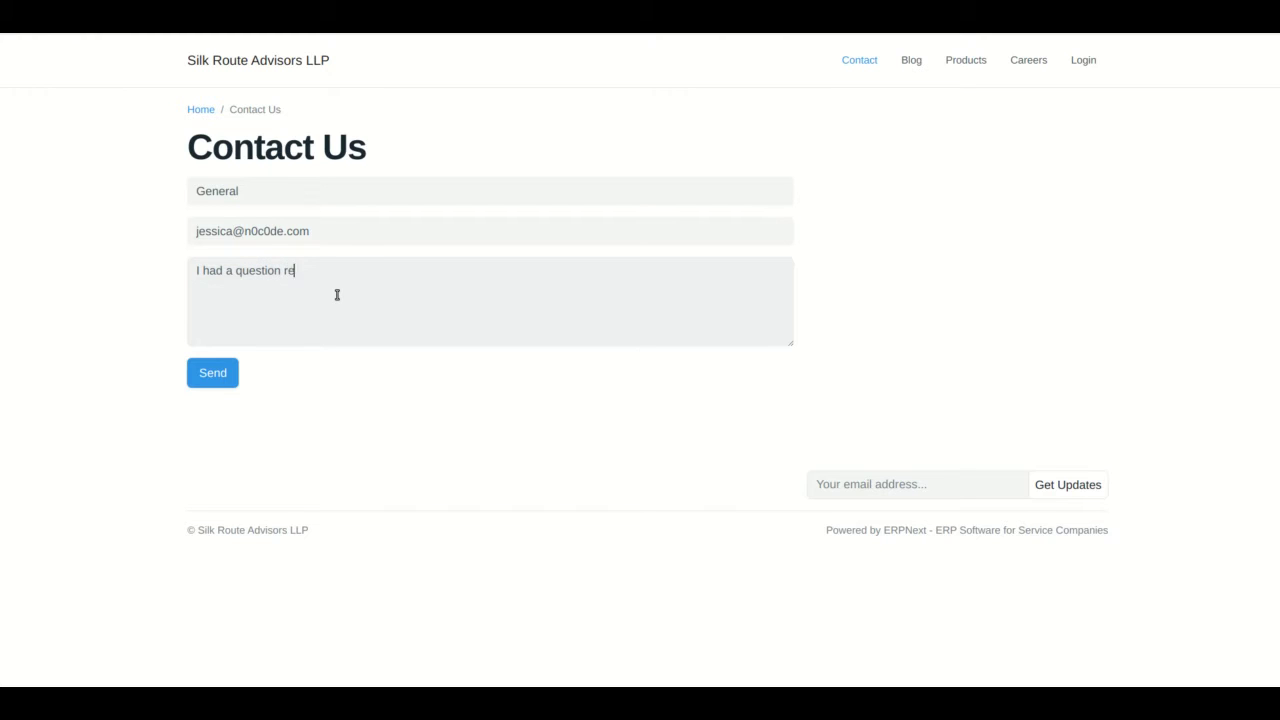
pyautogui.press('BackSpace')
pyautogui.press('BackSpace')
pyautogui.press('BackSpace')
pyautogui.write('ing iphone prices')
# Send the enquiry, dismiss the confirmation, and return to the Lead list.
pyautogui.click(218, 371)
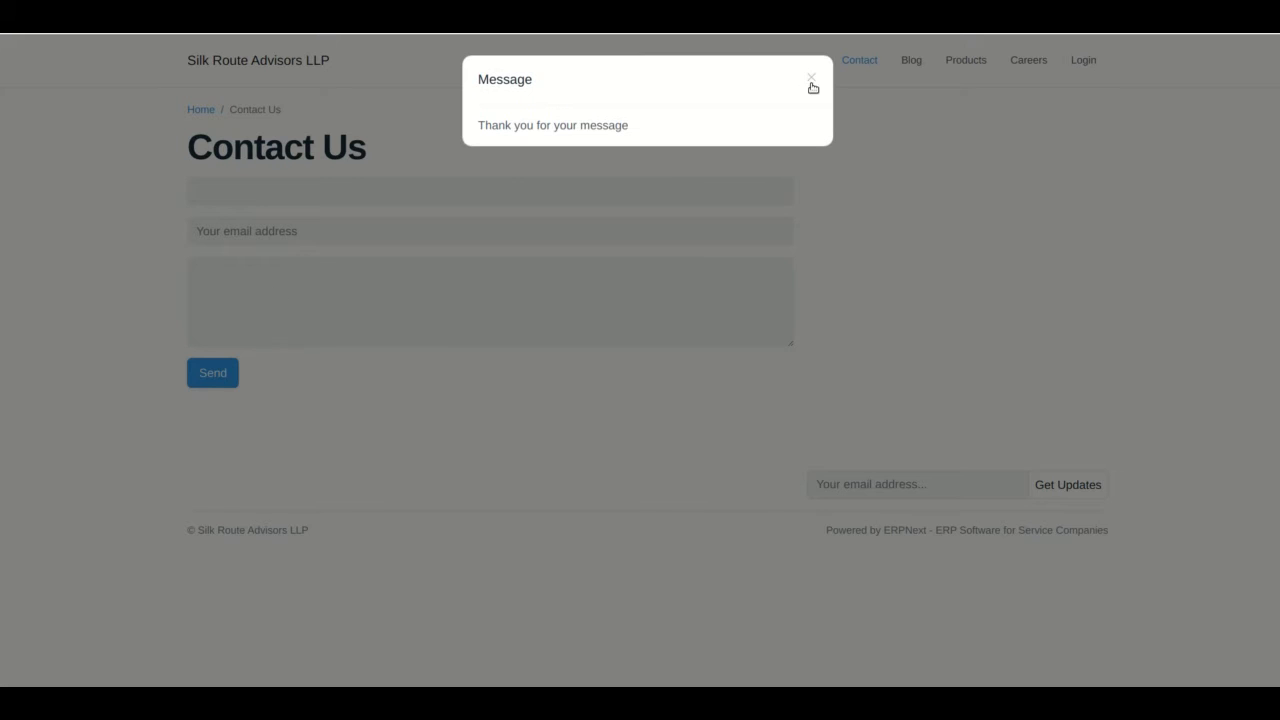
pyautogui.click(812, 80)
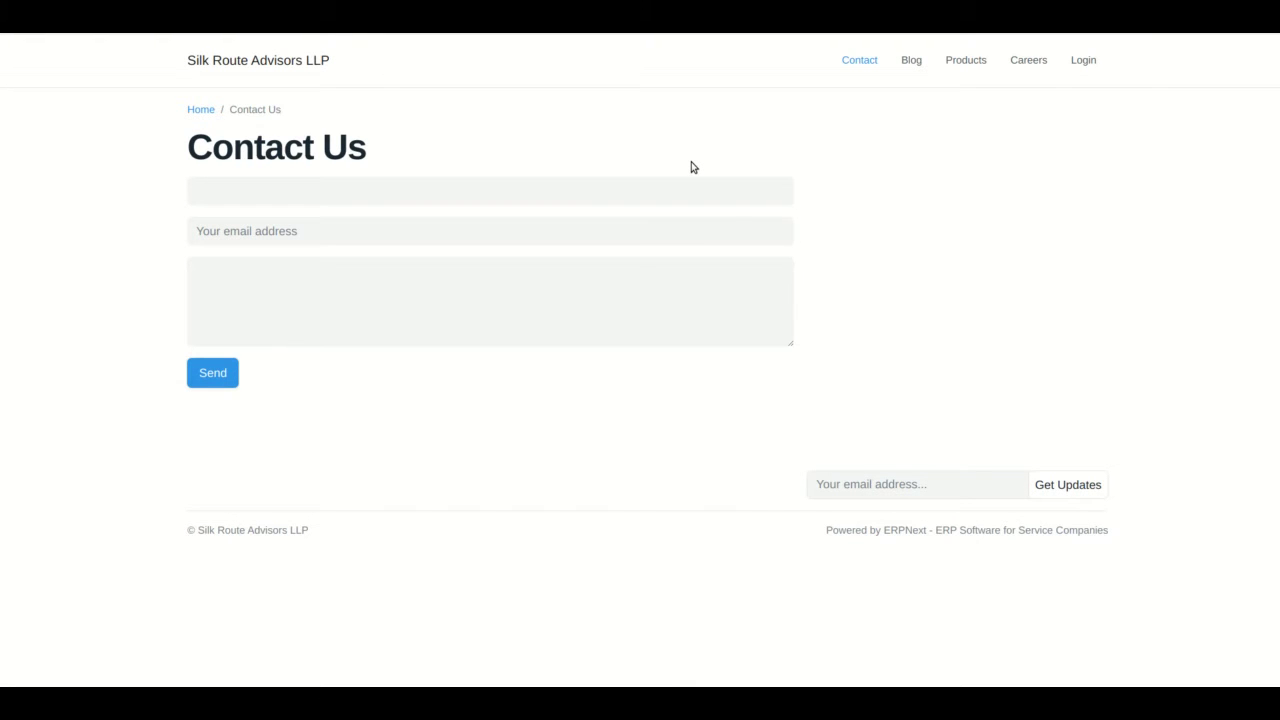
pyautogui.hotkey('alt', 'Tab')
pyautogui.hotkey('alt', 'Tab')
pyautogui.hotkey('alt', 'Tab')
pyautogui.hotkey('alt', 'Tab')
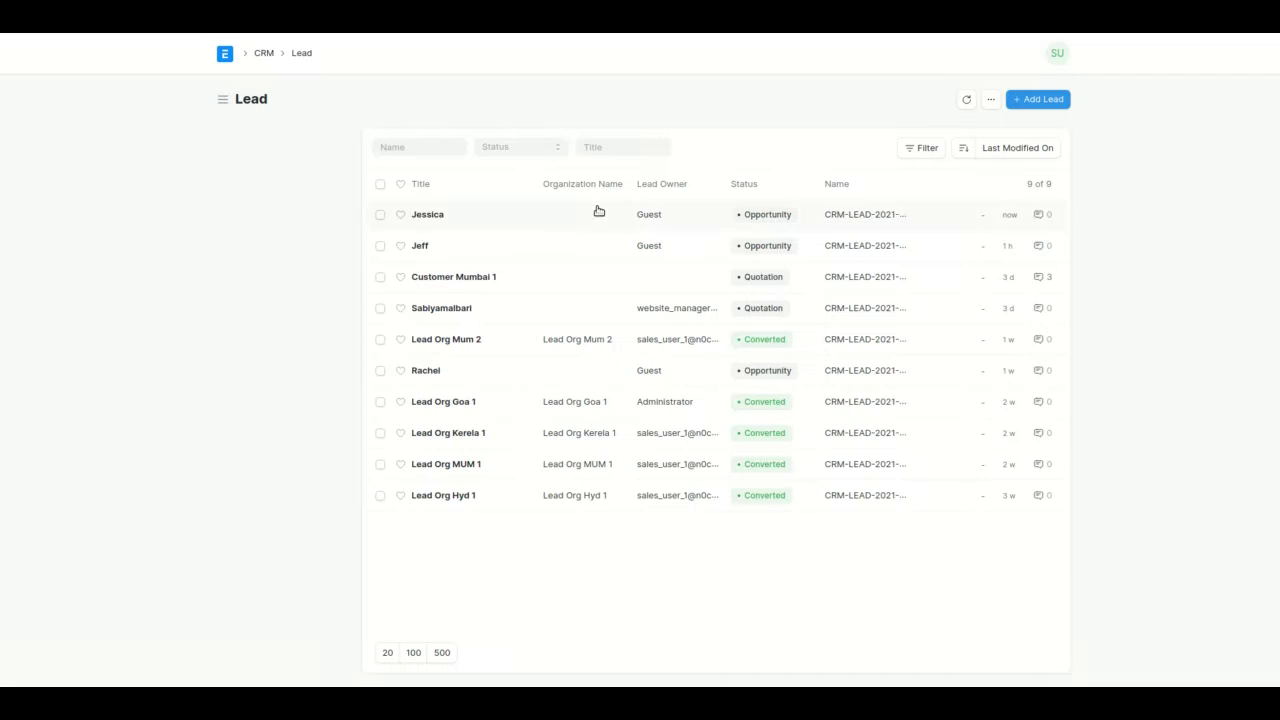
# Open the new website lead and check its linked opportunity and available Create options.
pyautogui.click(430, 215)
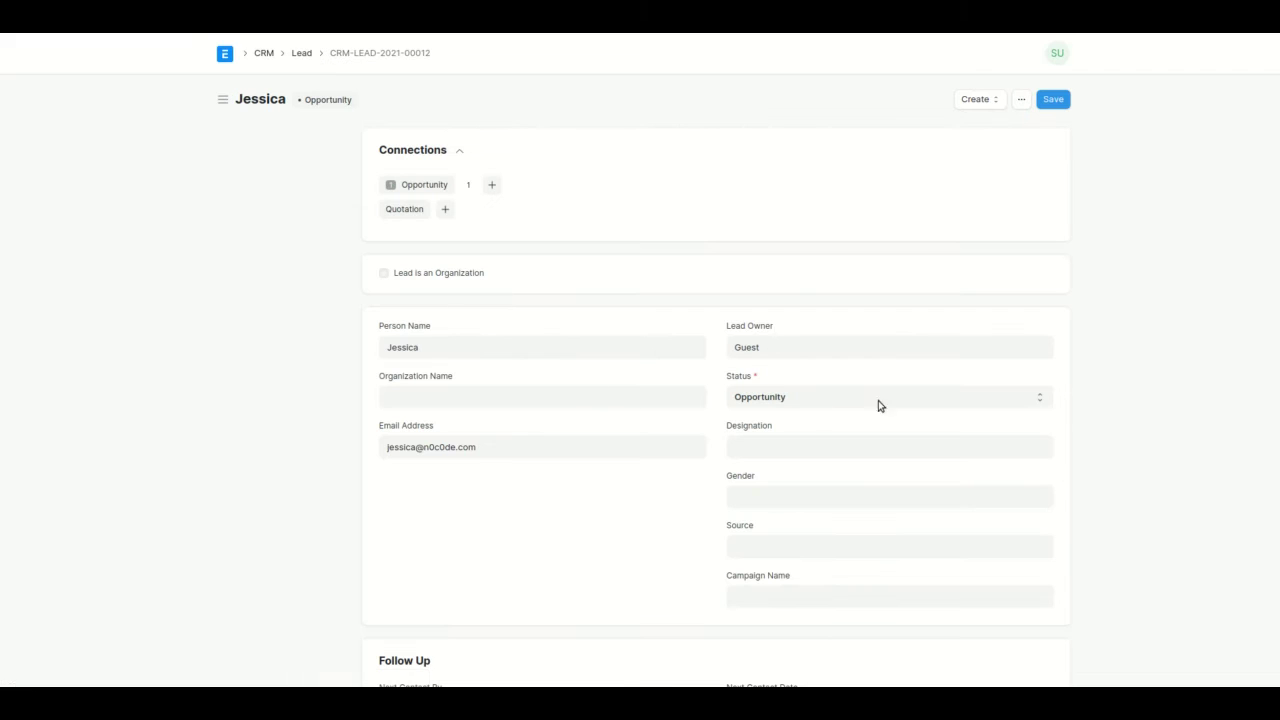
pyautogui.click(428, 185)
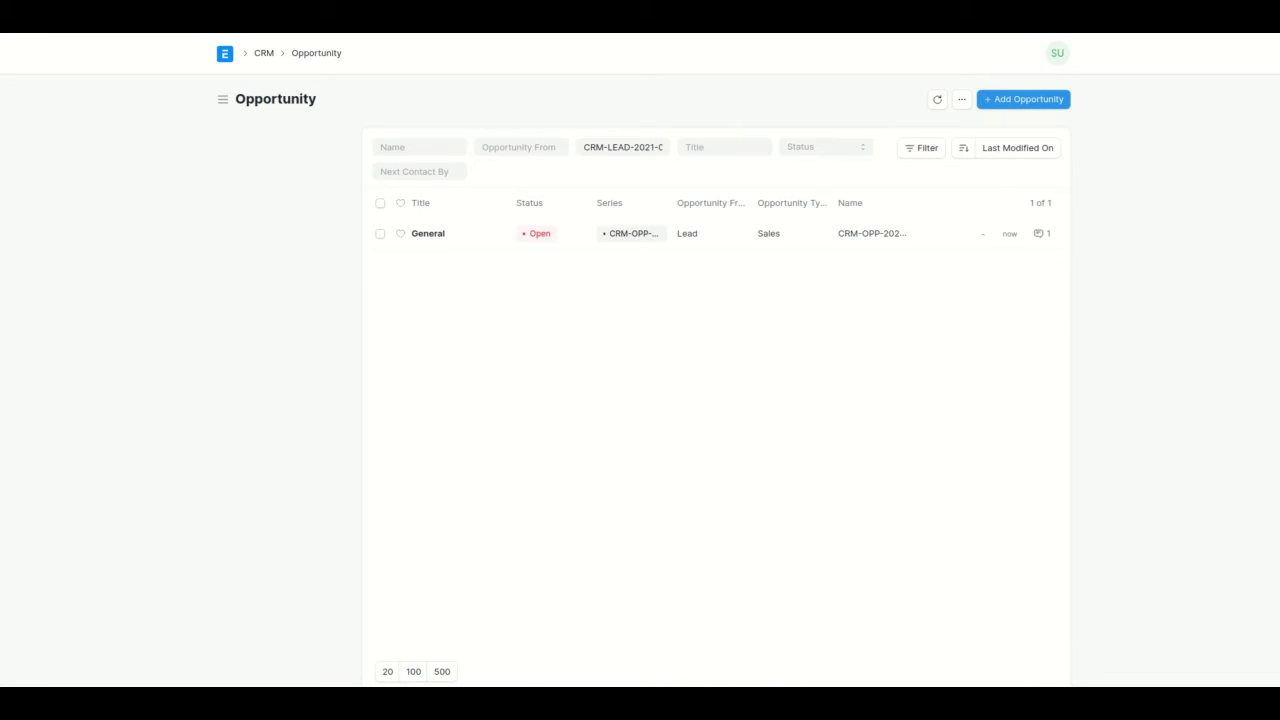
pyautogui.hotkey('alt', 'Left')
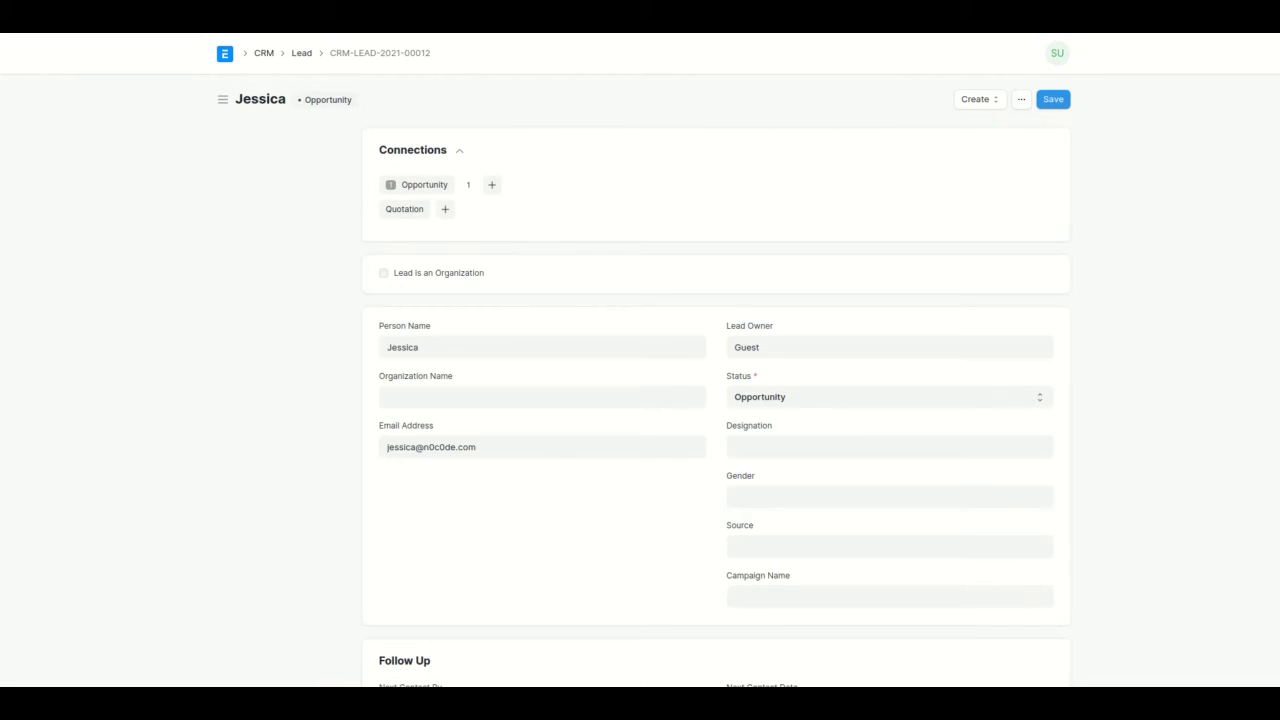
pyautogui.hotkey('alt', 'Left')
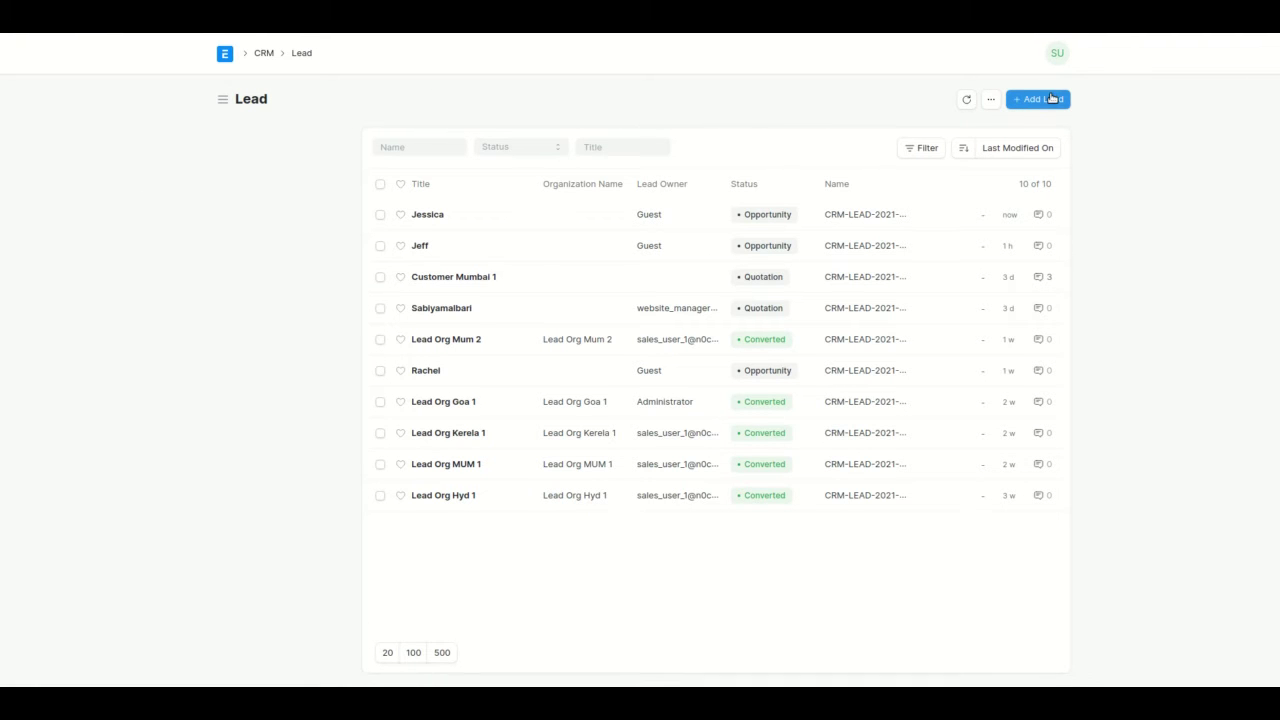
pyautogui.click(428, 219)
pyautogui.click(968, 108)
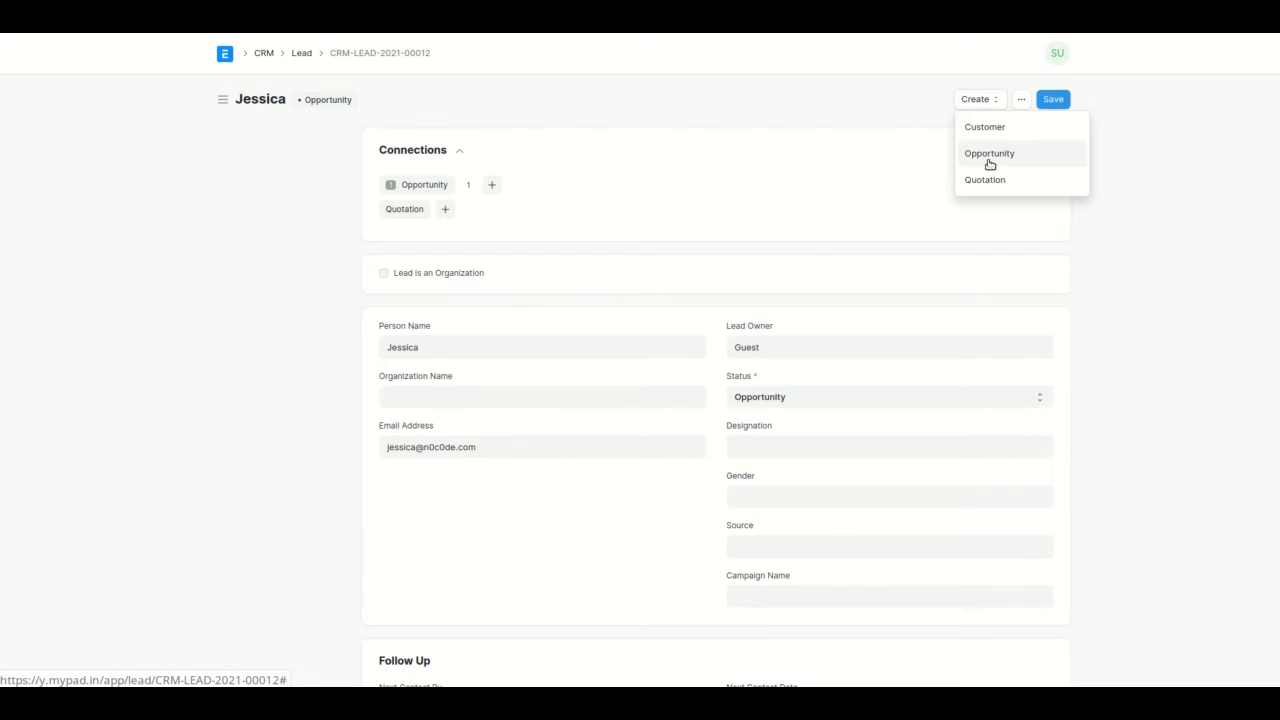
pyautogui.click(733, 201)
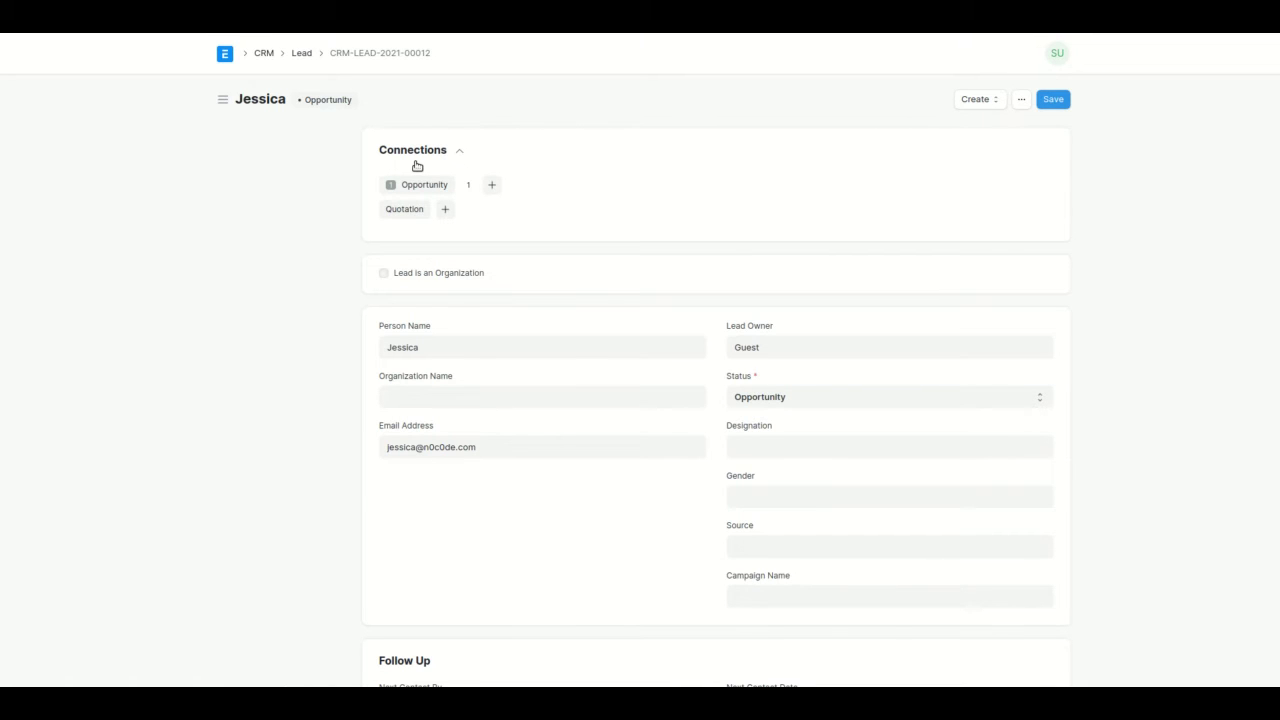
# Open the lead's General opportunity and add Apple iPhone 13 (256GB) - Pink as the first item.
pyautogui.click(427, 189)
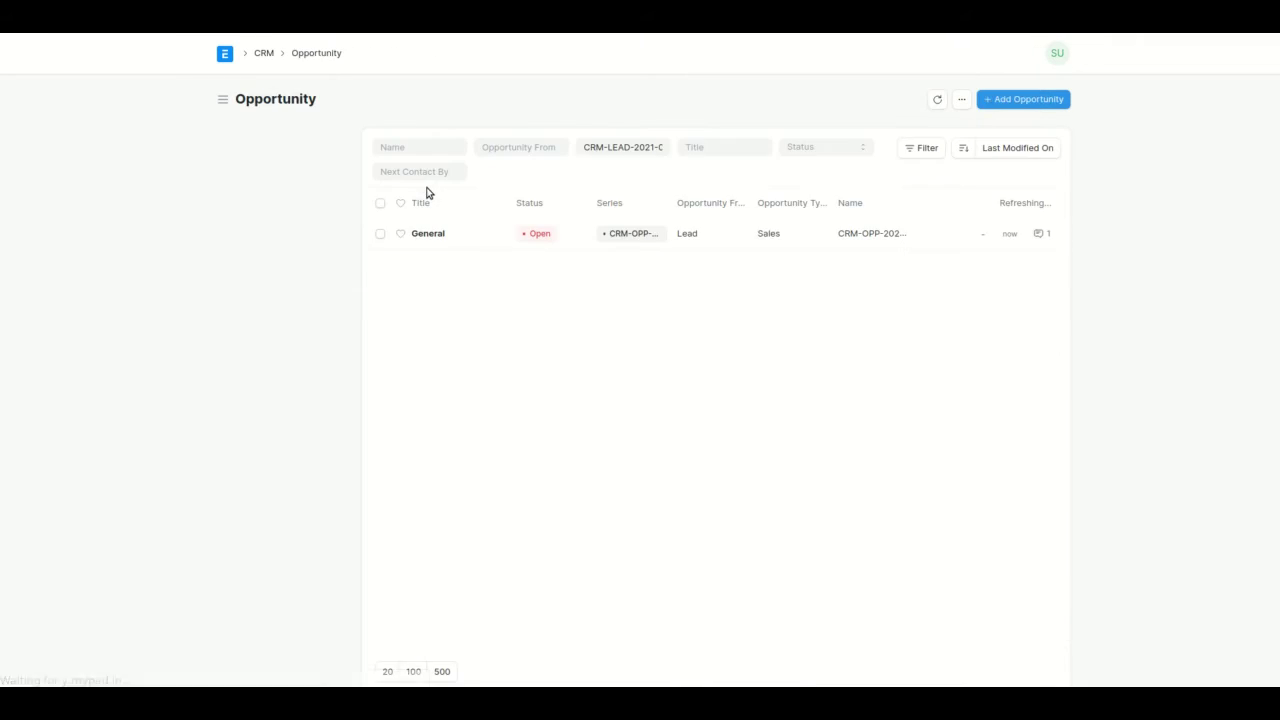
pyautogui.click(428, 238)
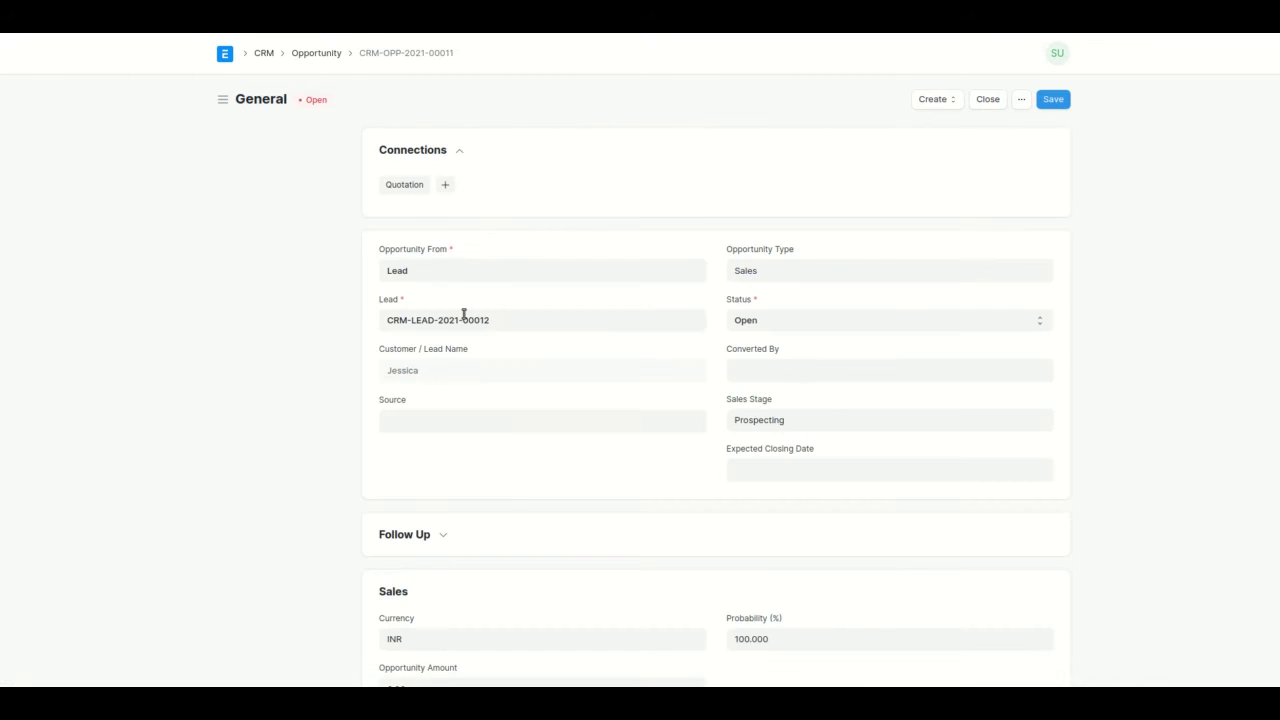
pyautogui.scroll(-2, 463, 314)
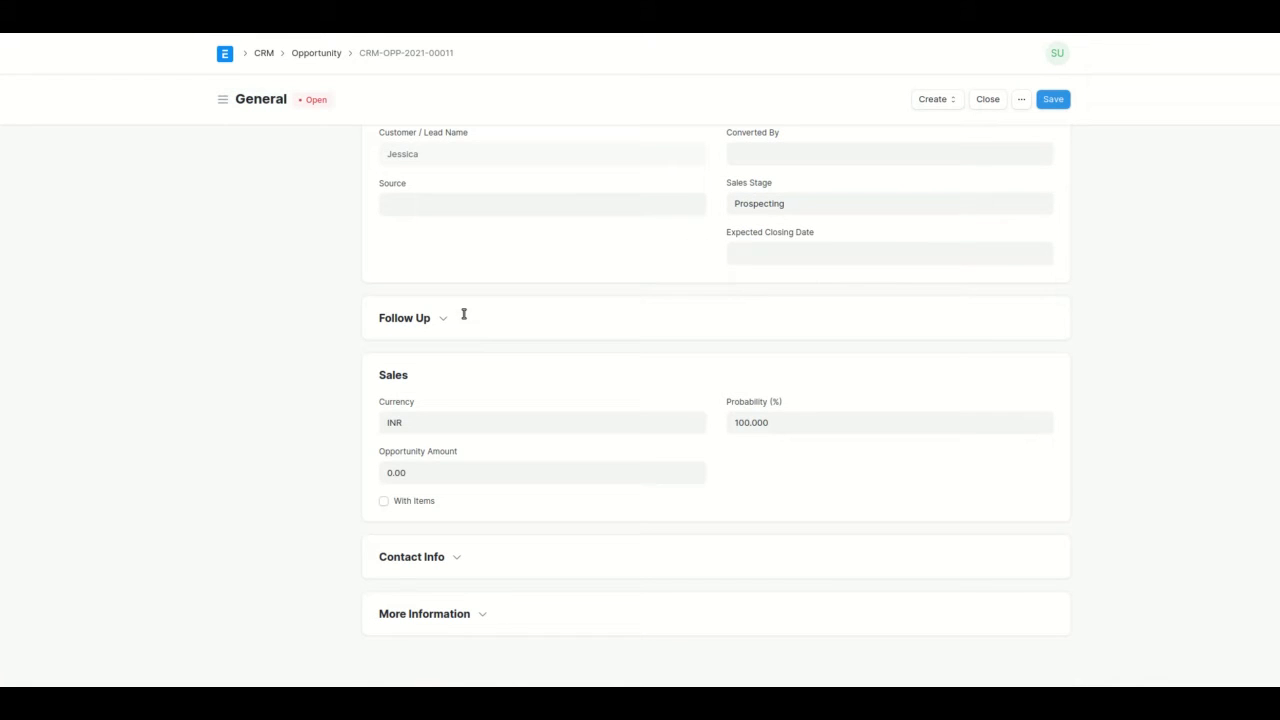
pyautogui.click(415, 500)
pyautogui.scroll(-2, 490, 495)
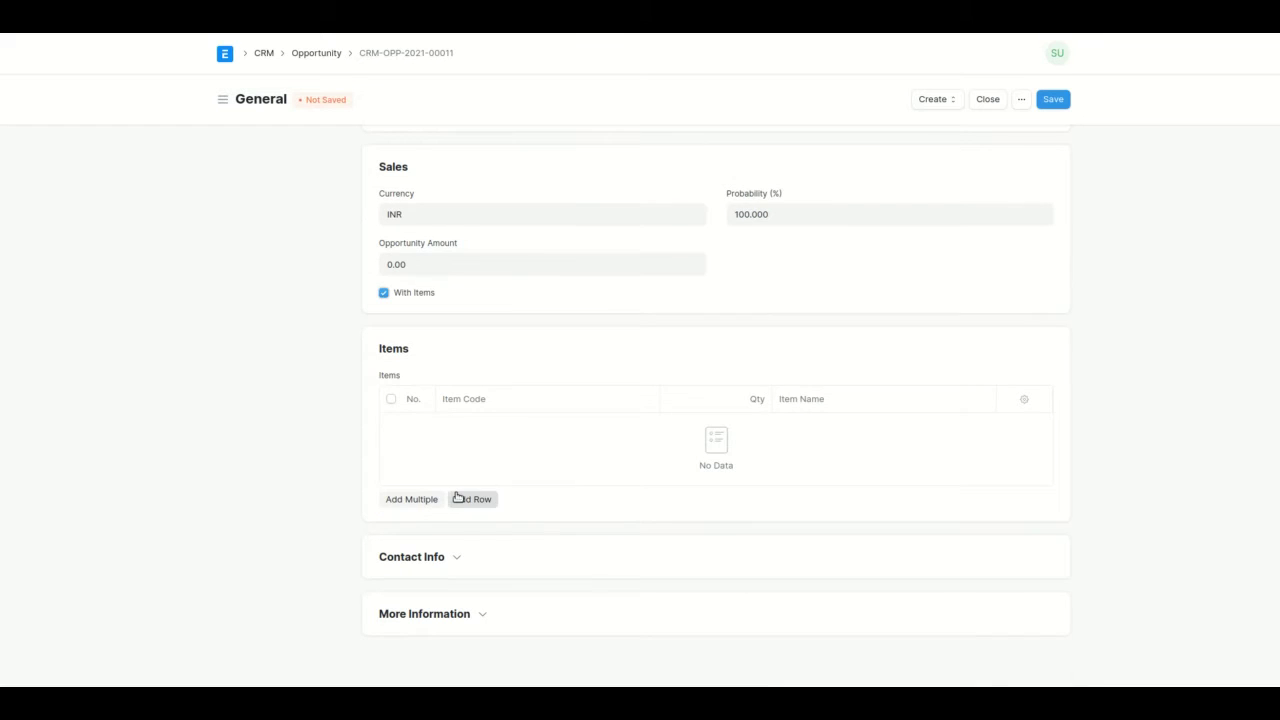
pyautogui.click(455, 498)
pyautogui.click(514, 471)
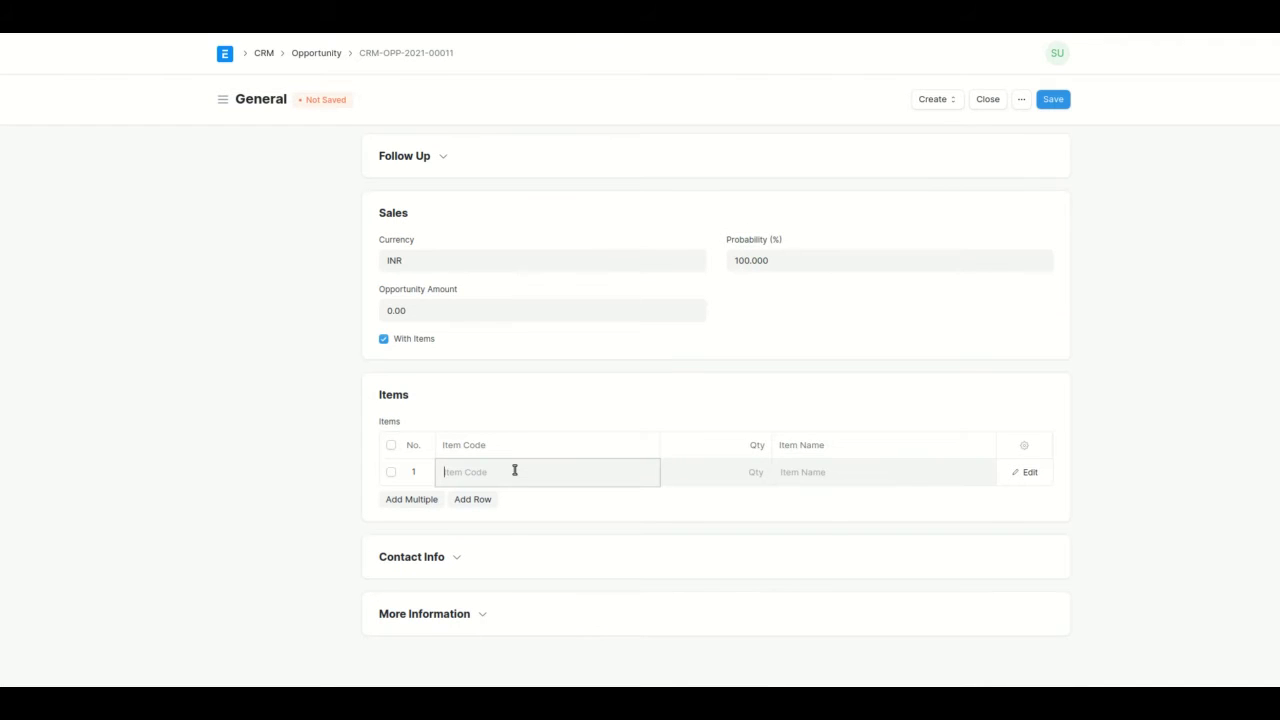
pyautogui.write('Ipho')
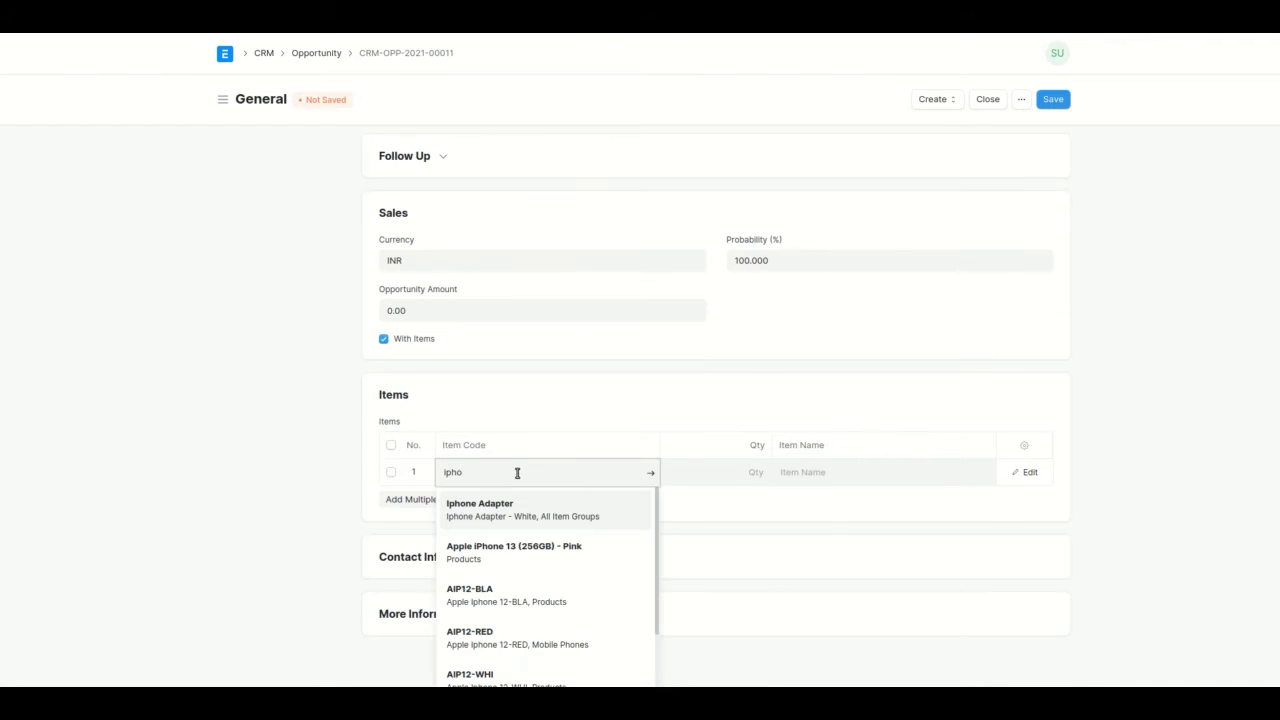
pyautogui.click(554, 546)
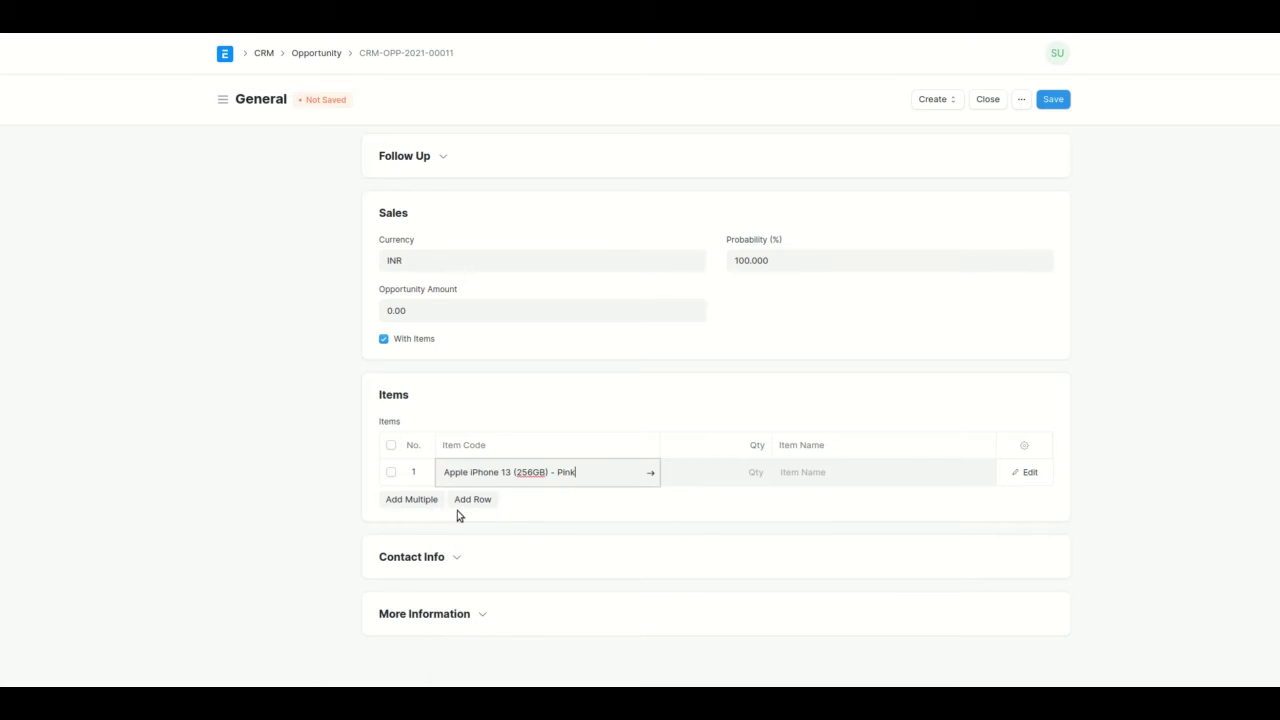
# Remove the empty third item row and set row 2's item to Iphone Adapter.
pyautogui.click(470, 500)
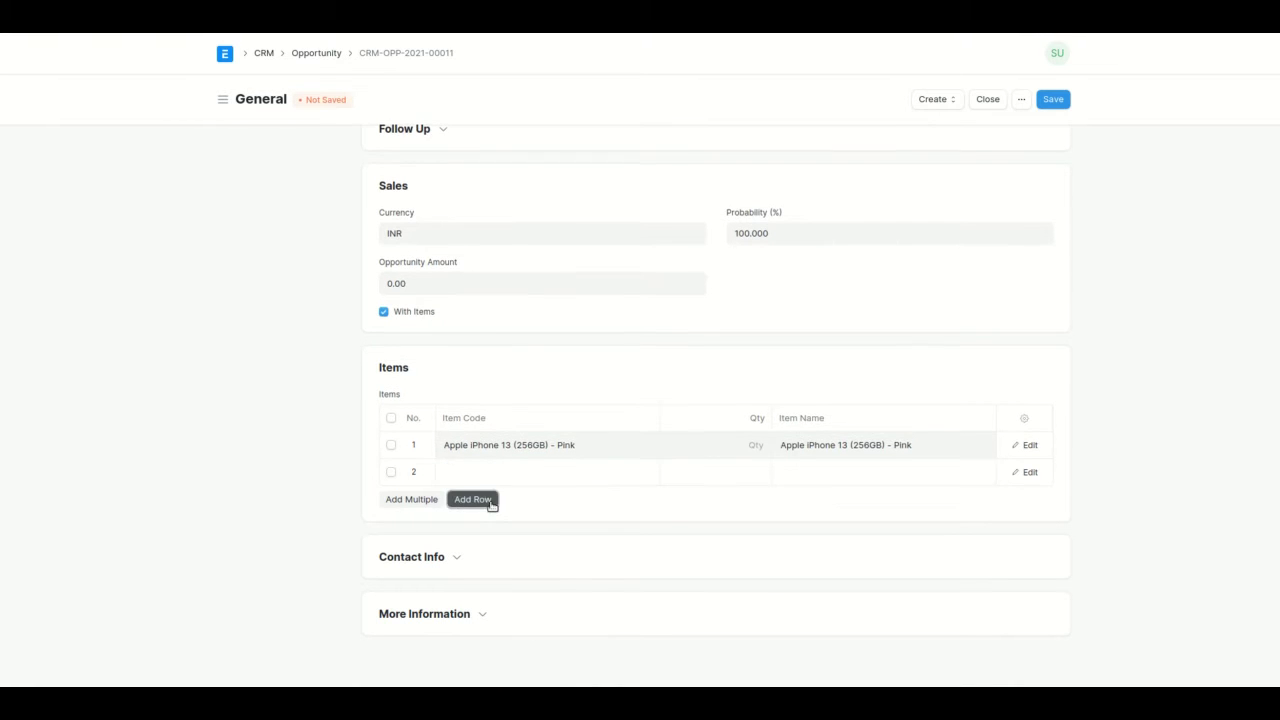
pyautogui.click(489, 504)
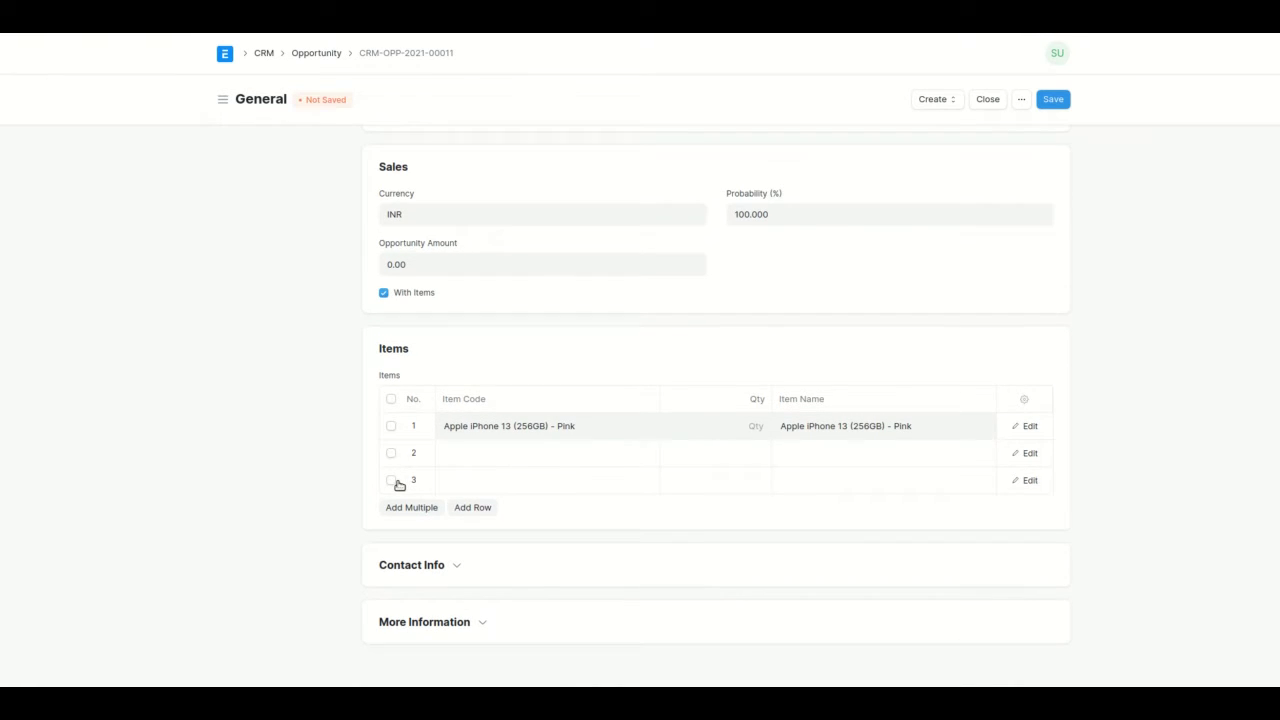
pyautogui.click(403, 485)
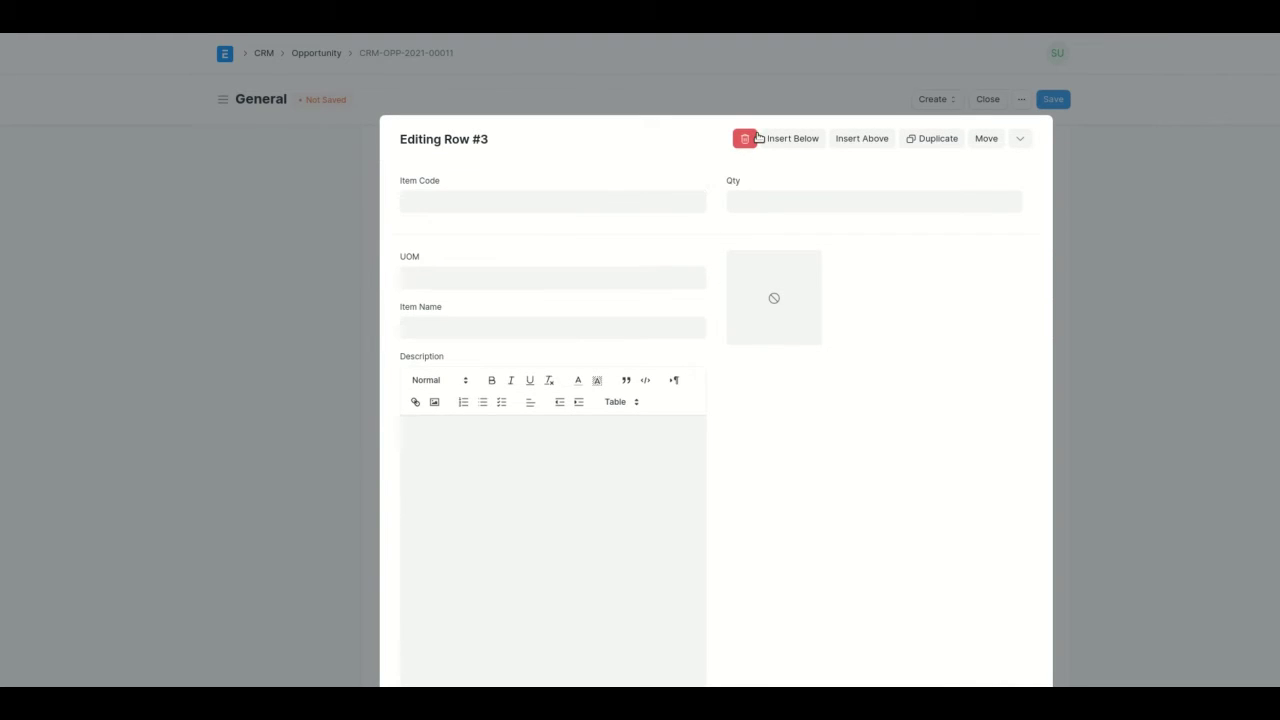
pyautogui.click(752, 138)
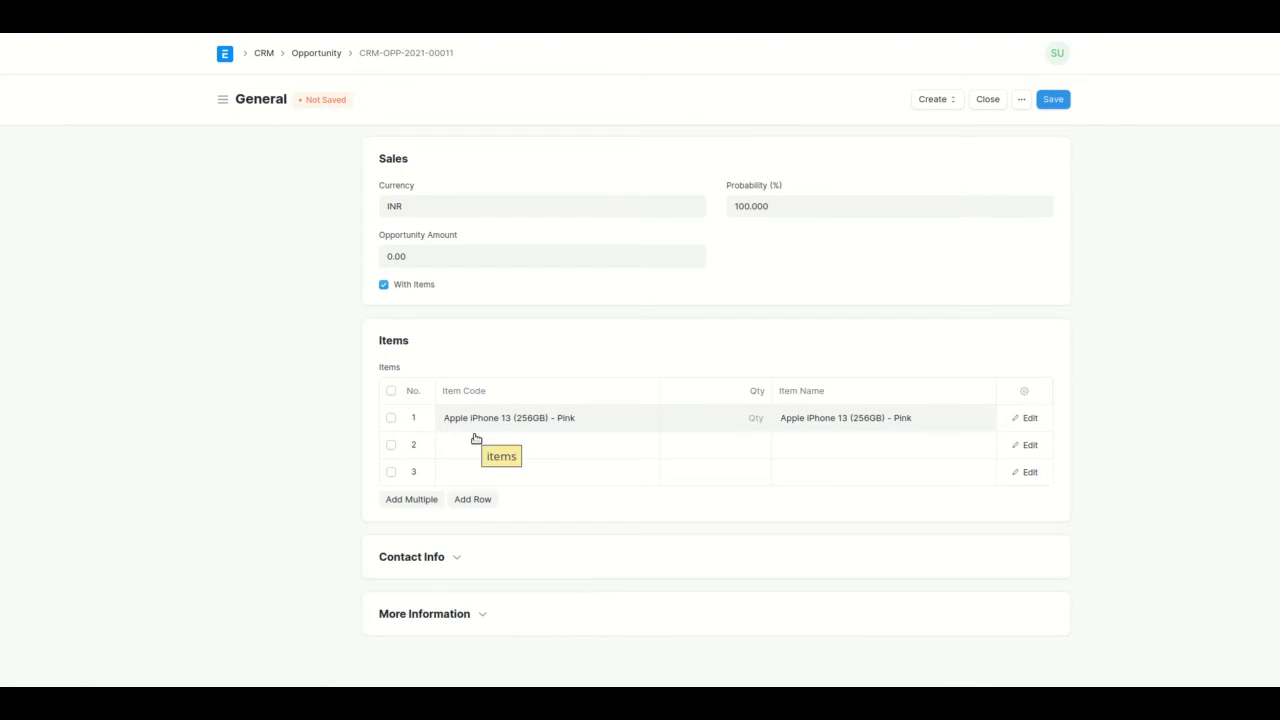
pyautogui.click(391, 472)
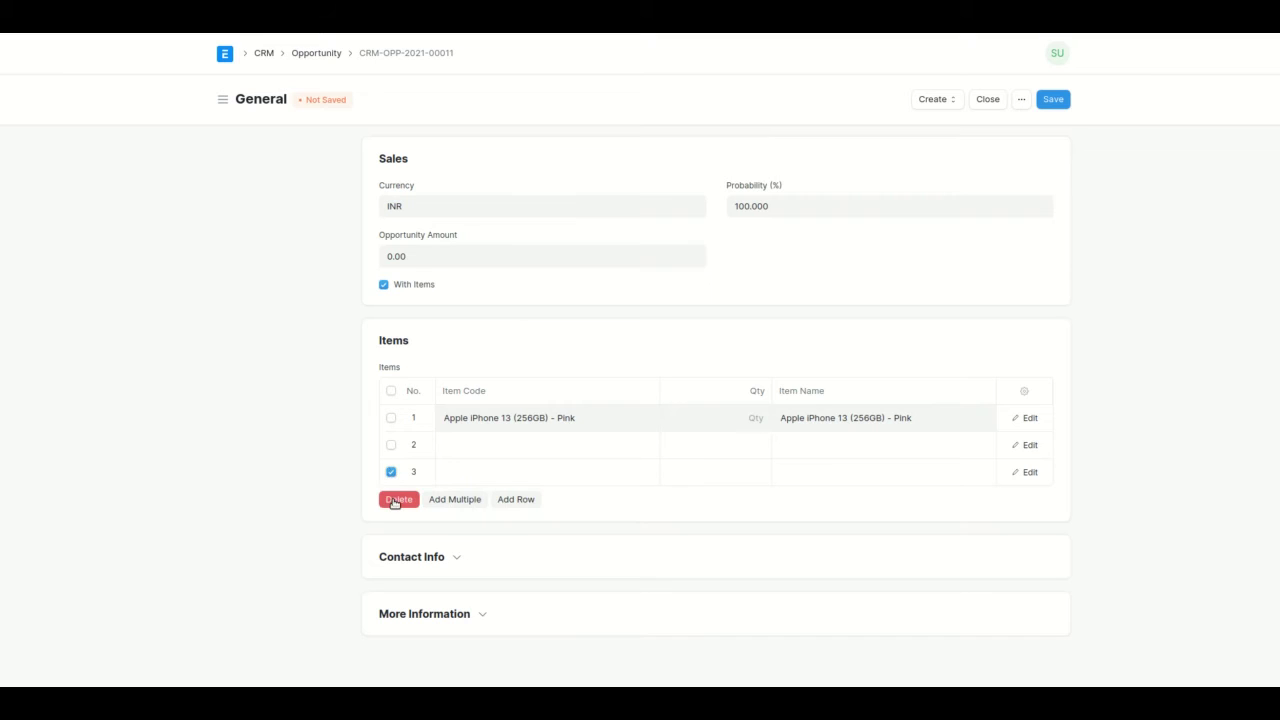
pyautogui.click(398, 499)
pyautogui.click(491, 471)
pyautogui.write('ada')
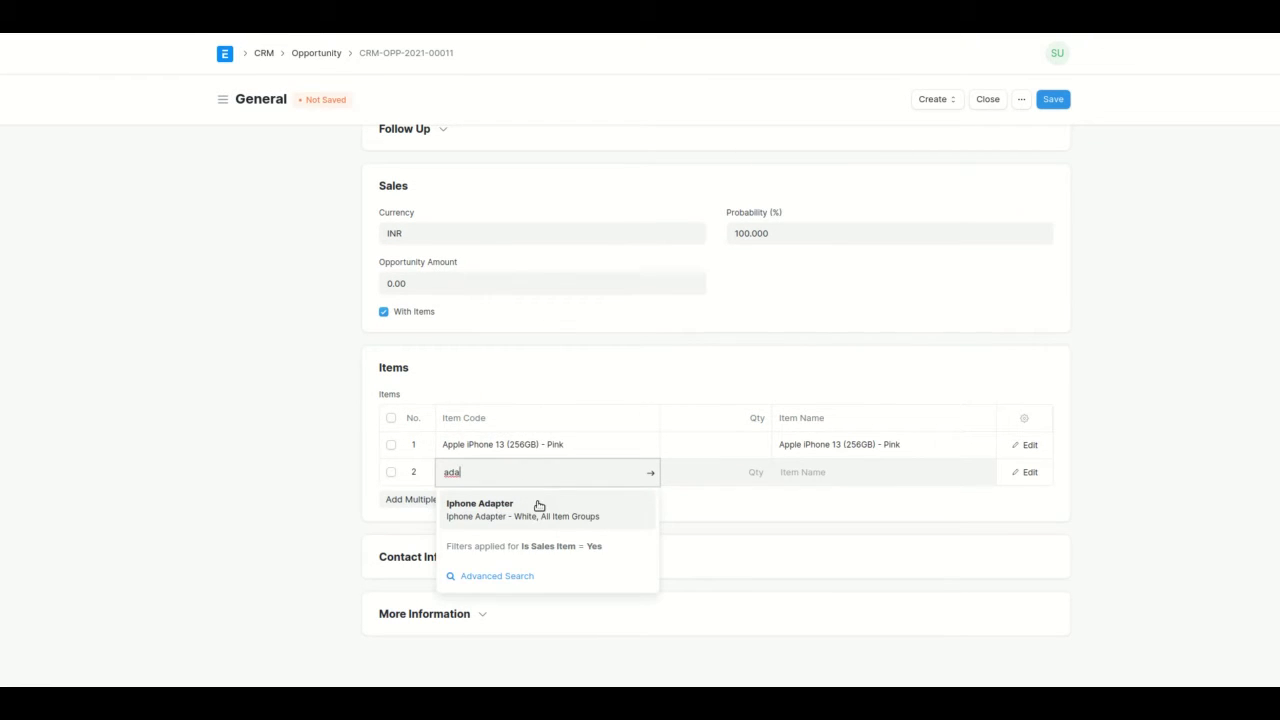
pyautogui.click(535, 503)
# Set both items' quantity to 2, save the opportunity, and go back to the lead.
pyautogui.click(730, 468)
pyautogui.click(751, 446)
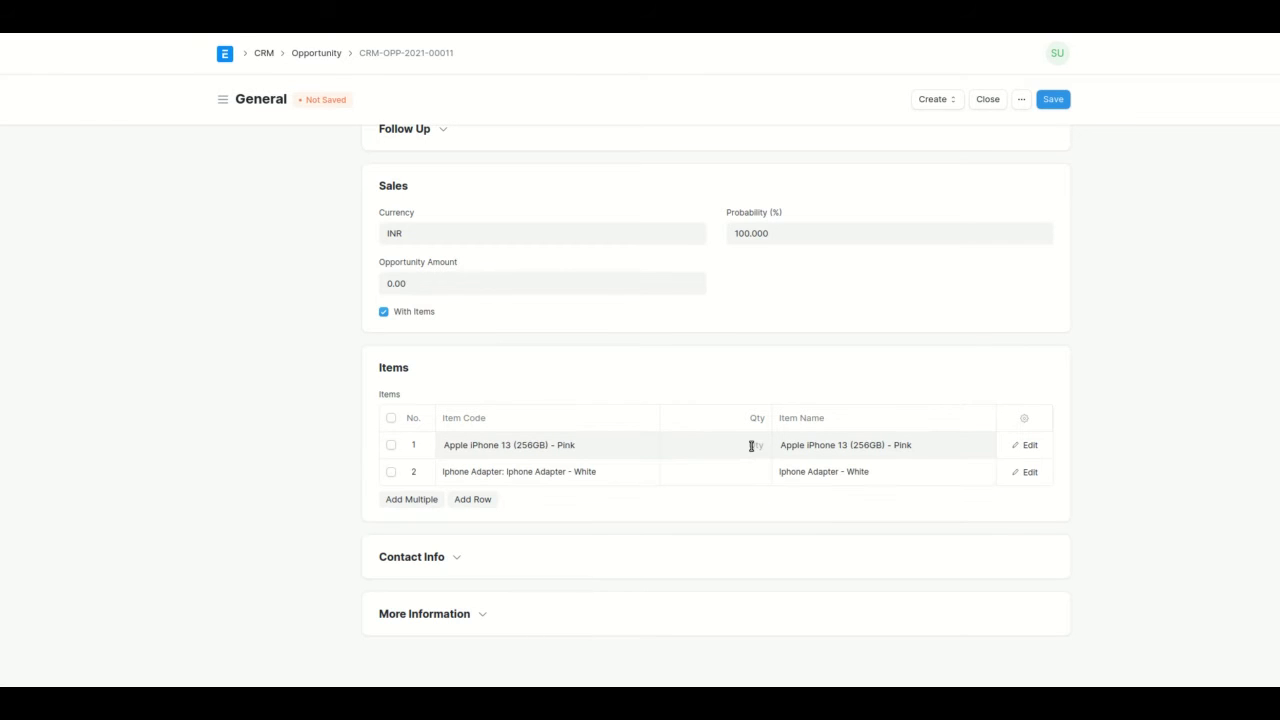
pyautogui.write('2')
pyautogui.click(751, 474)
pyautogui.write('2')
pyautogui.click(791, 591)
pyautogui.scroll(5, 791, 591)
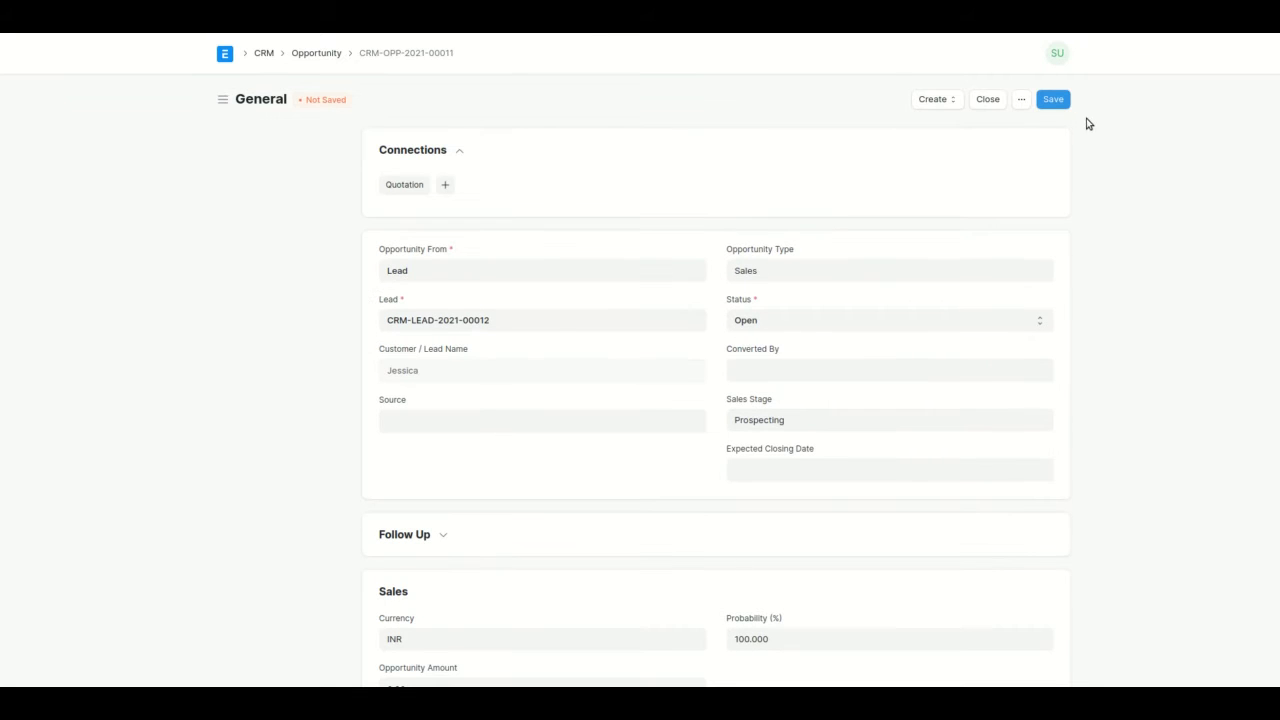
pyautogui.click(1061, 104)
pyautogui.scroll(-2, 509, 246)
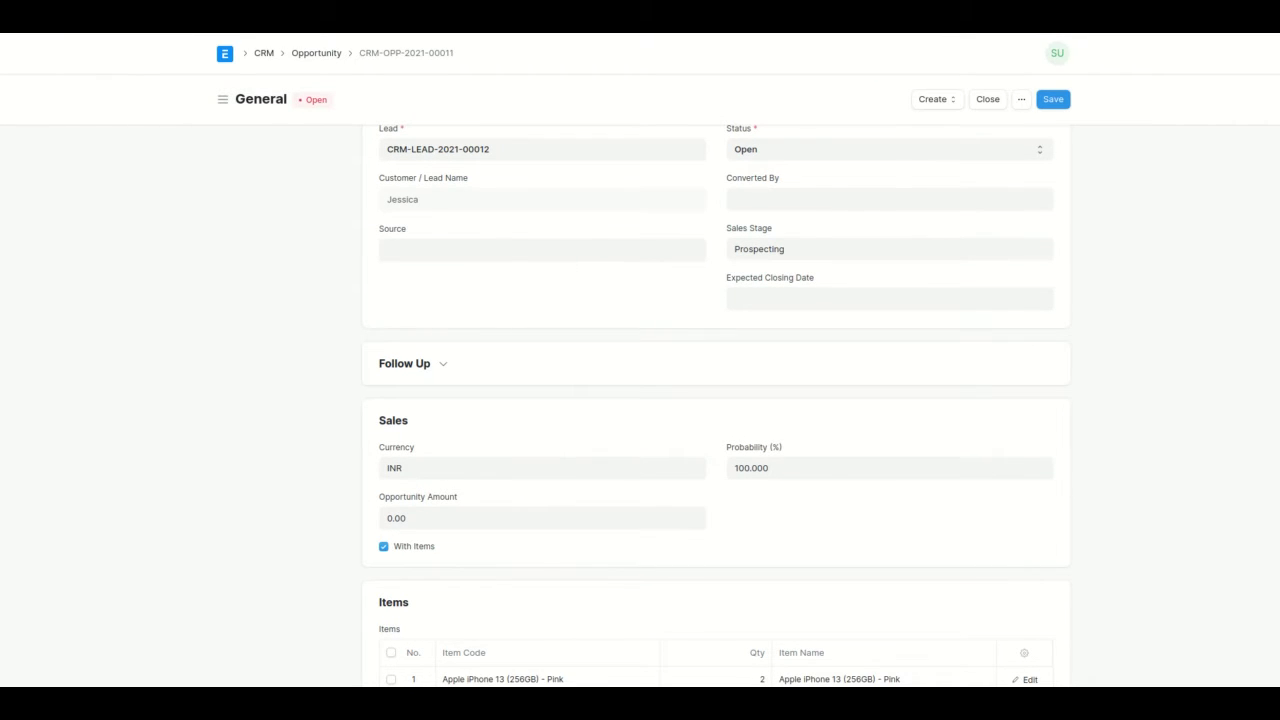
pyautogui.hotkey('alt', 'Left')
pyautogui.hotkey('alt', 'Left')
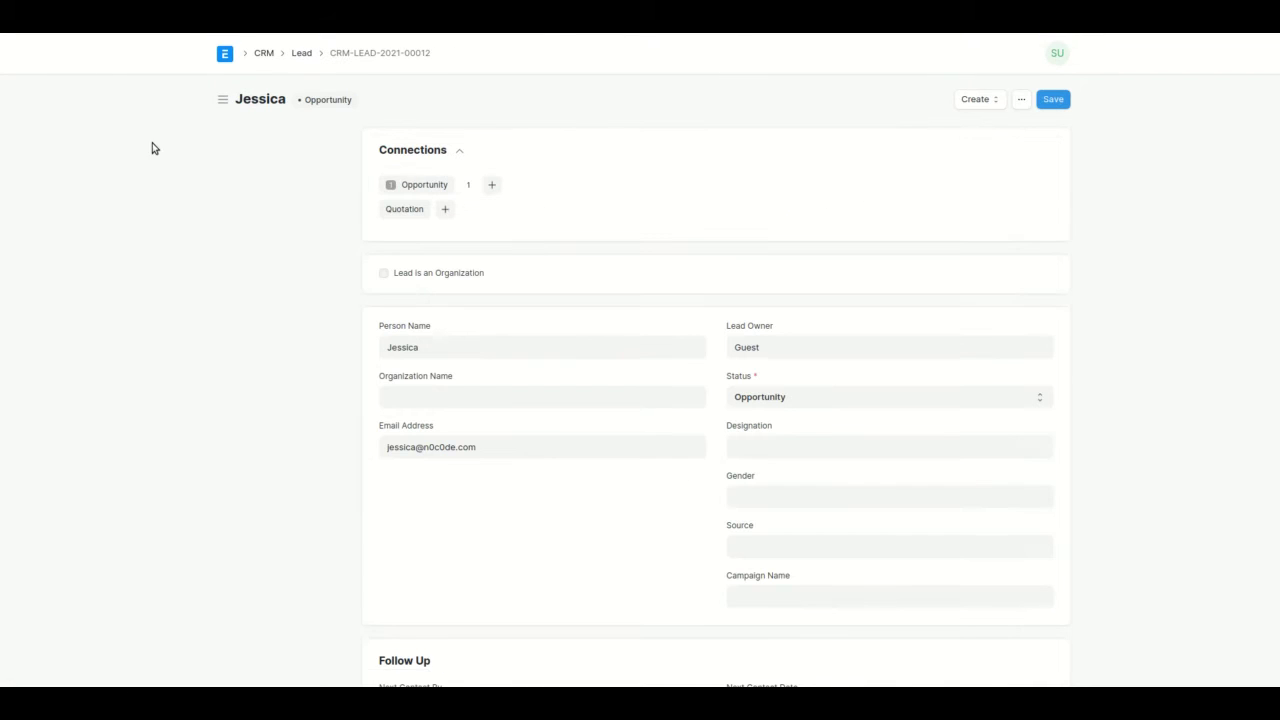
pyautogui.scroll(-4, 364, 378)
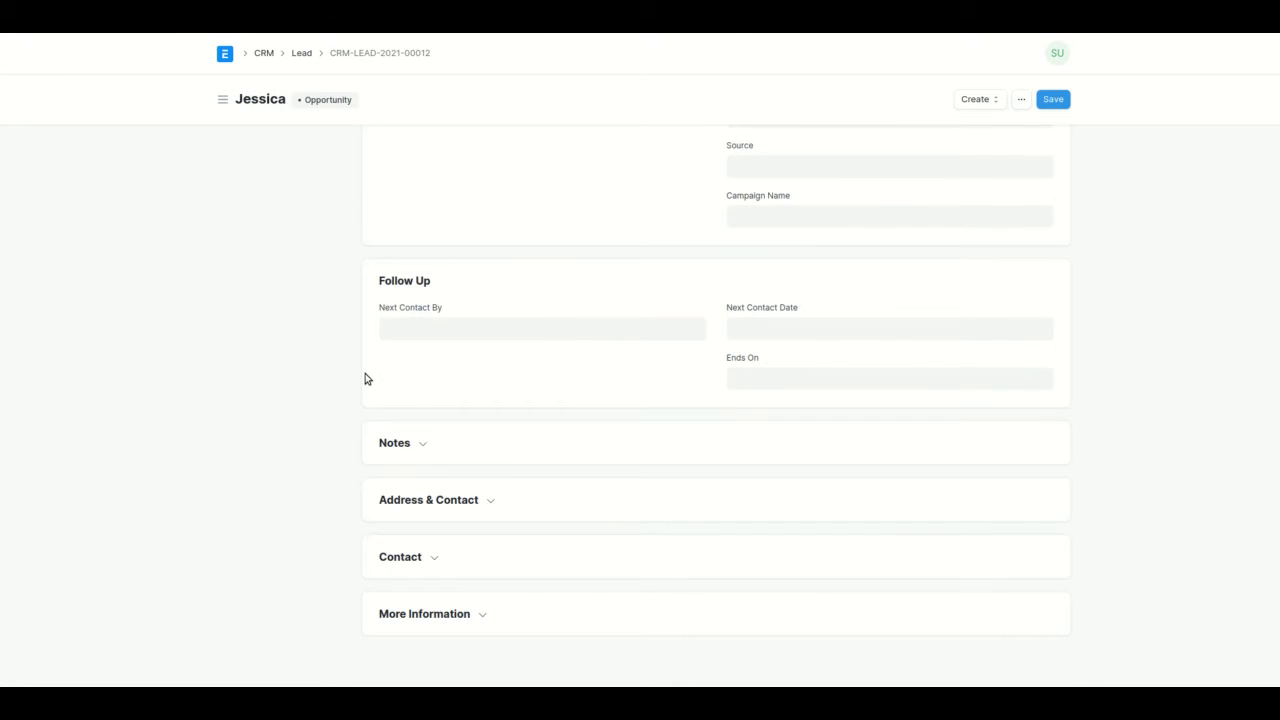
# Start a new lead address with a title, Address Line 1 'Bangalore Address' and city Bangalore.
pyautogui.click(447, 503)
pyautogui.click(432, 543)
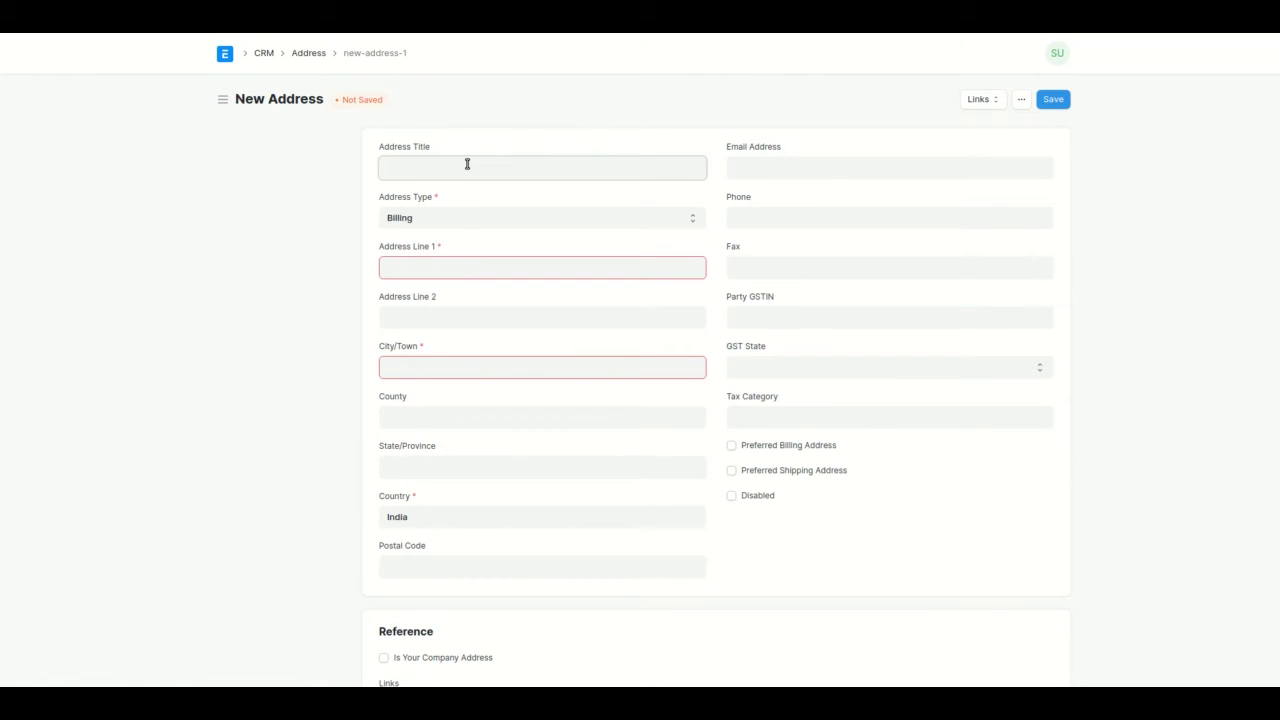
pyautogui.write('Jessica Address')
pyautogui.click(487, 269)
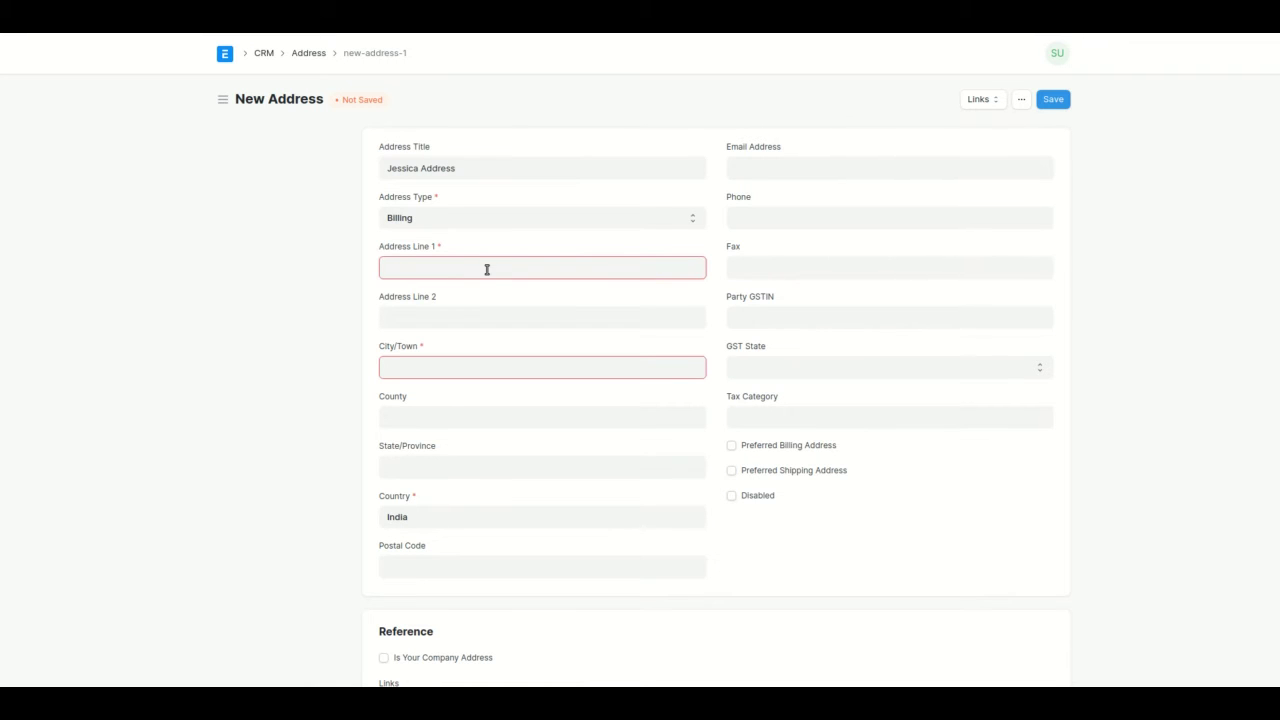
pyautogui.write('Bangalore Address')
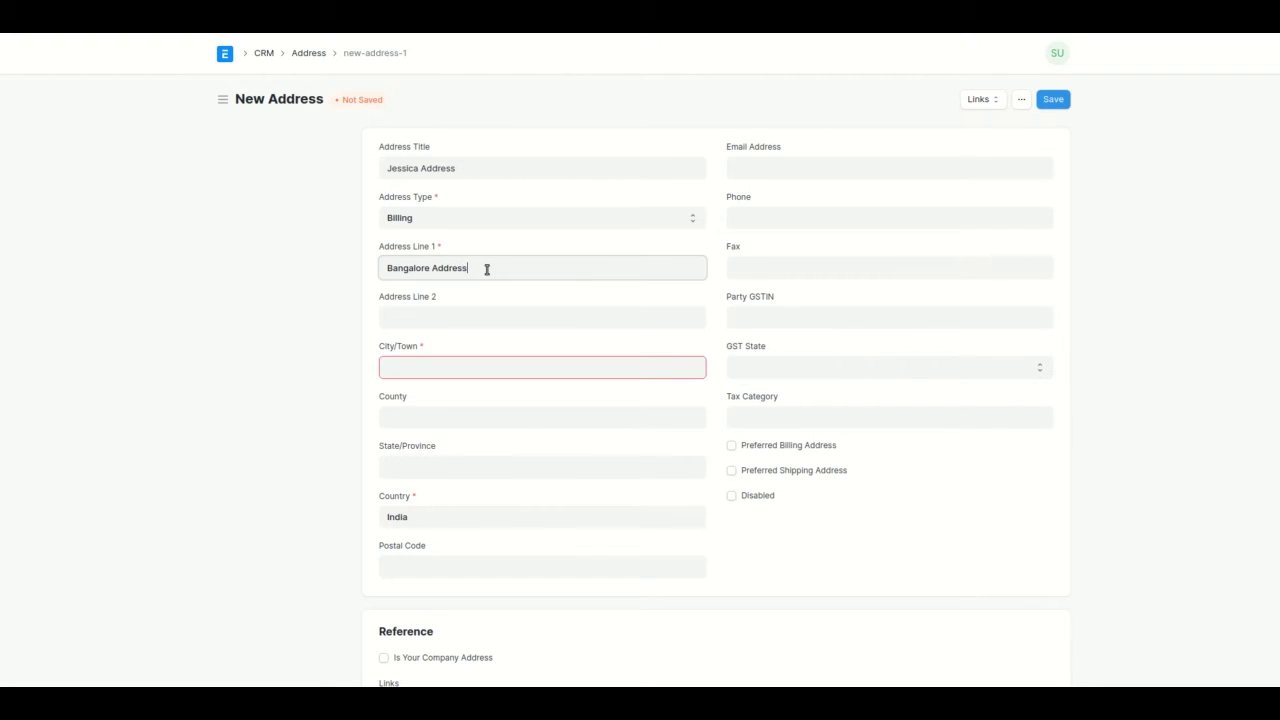
pyautogui.click(425, 360)
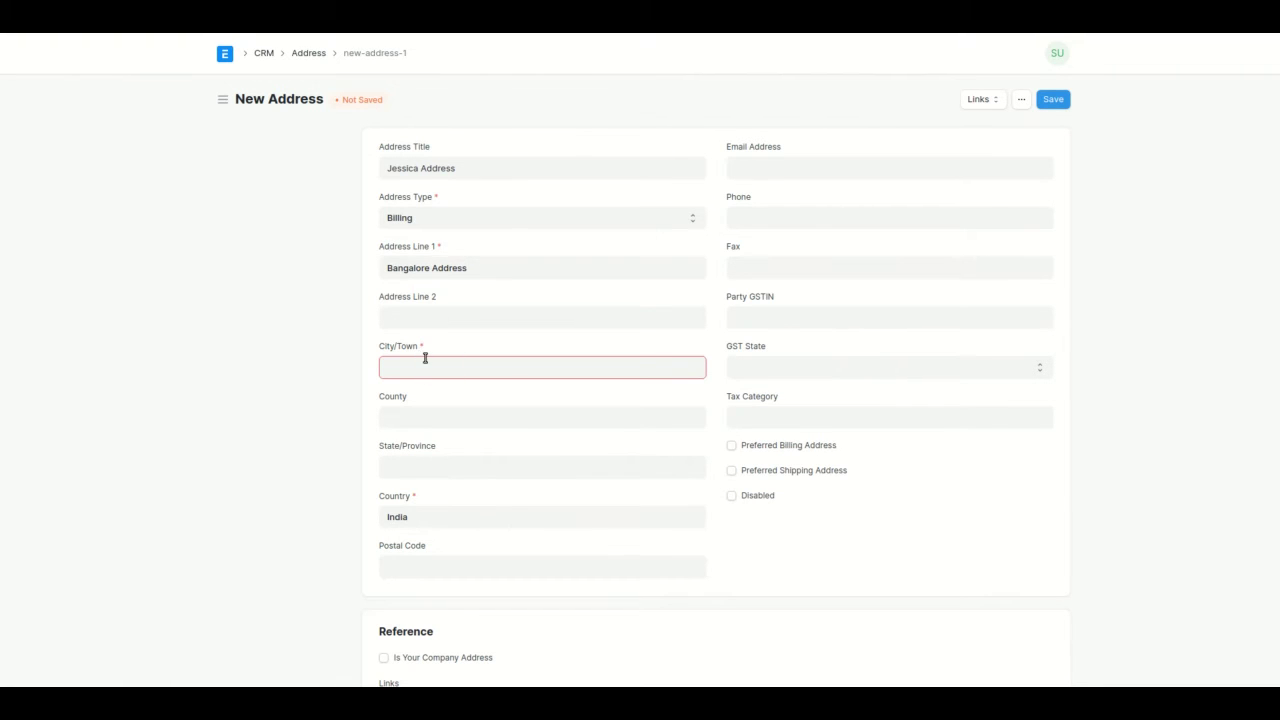
pyautogui.write('Bangalore')
# Set the state and GST State to Karnataka and save the address.
pyautogui.click(426, 465)
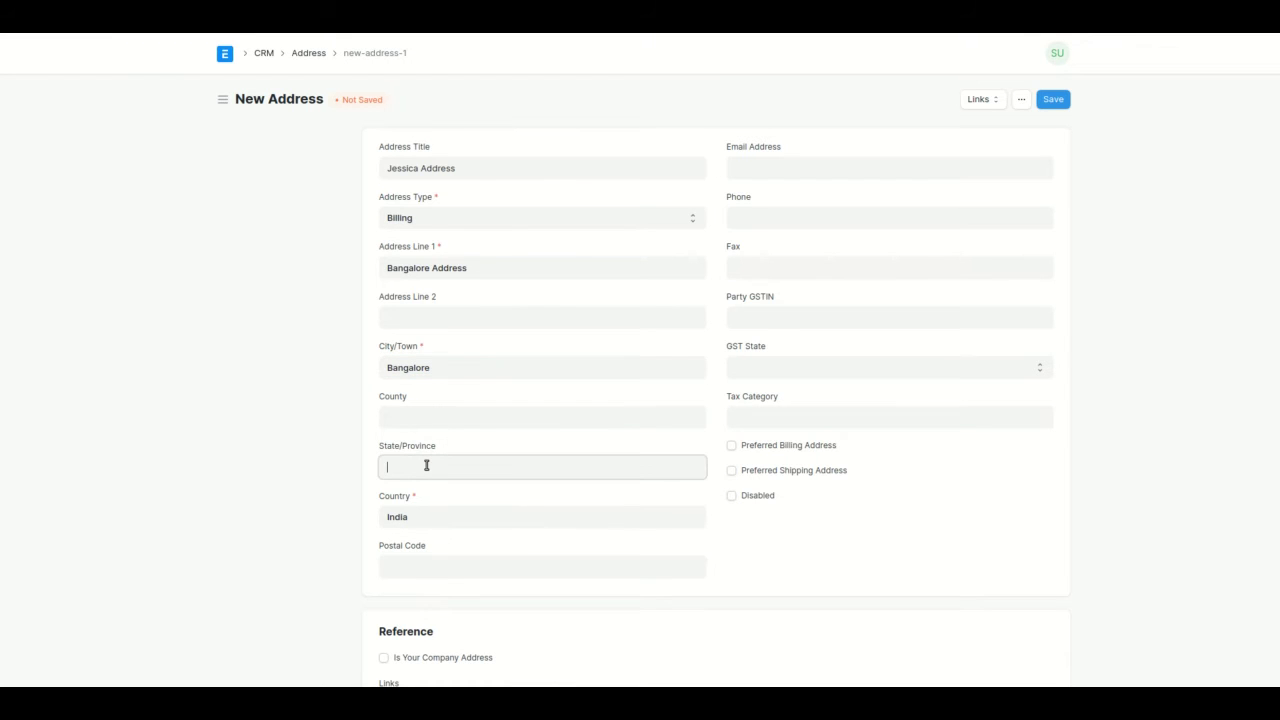
pyautogui.write('KArn')
pyautogui.press('BackSpace')
pyautogui.press('BackSpace')
pyautogui.write('arnataka')
pyautogui.click(766, 366)
pyautogui.write('karnataka')
pyautogui.press('Return')
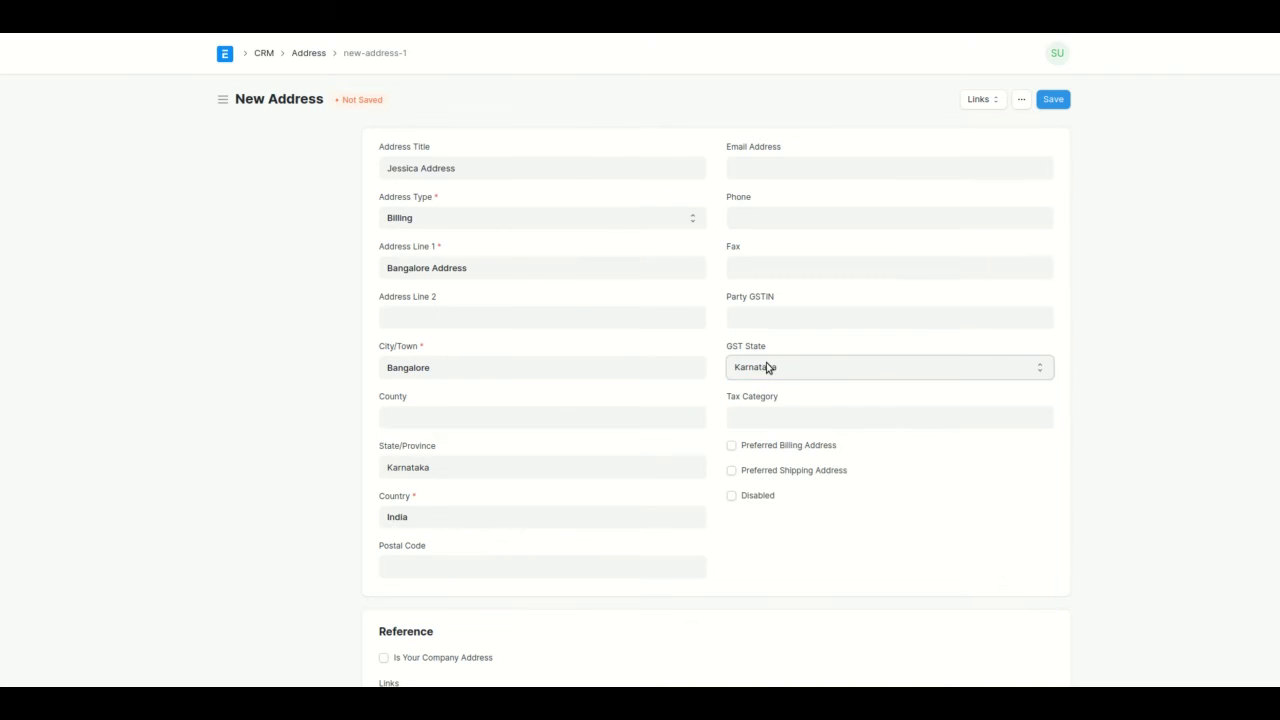
pyautogui.click(1045, 106)
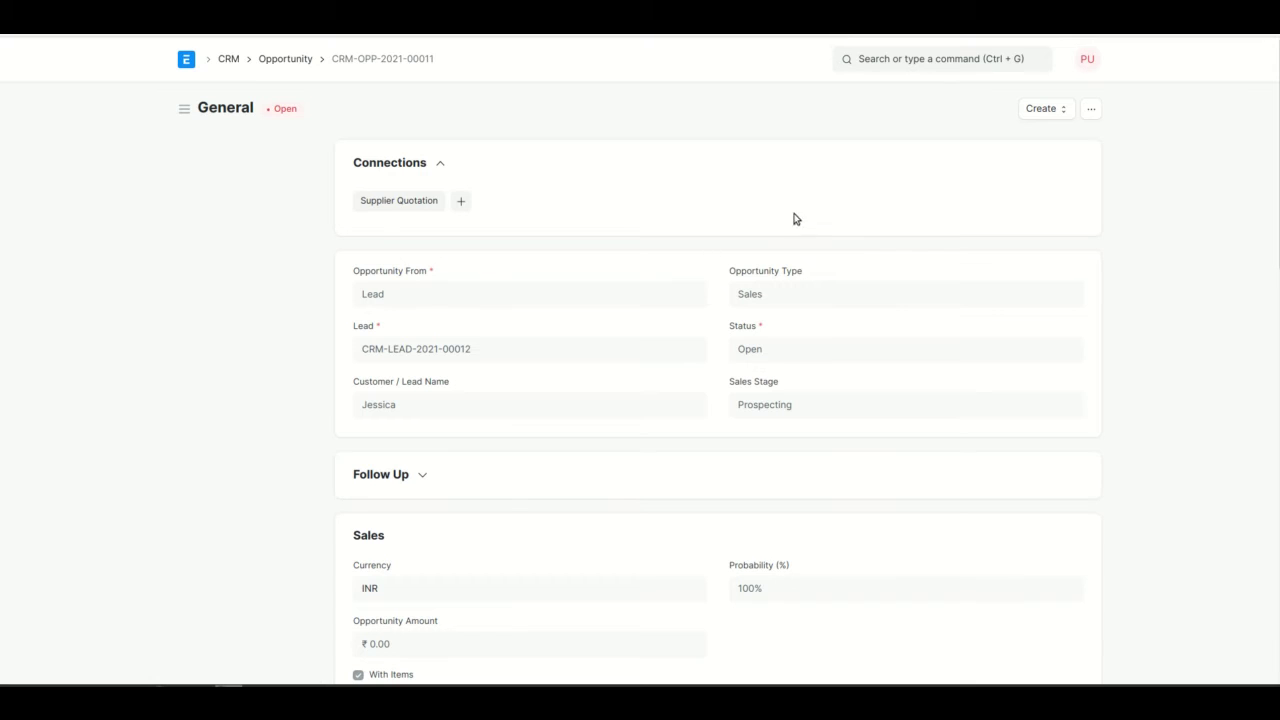
# Create a Request for Quotation from the opportunity.
pyautogui.click(1052, 108)
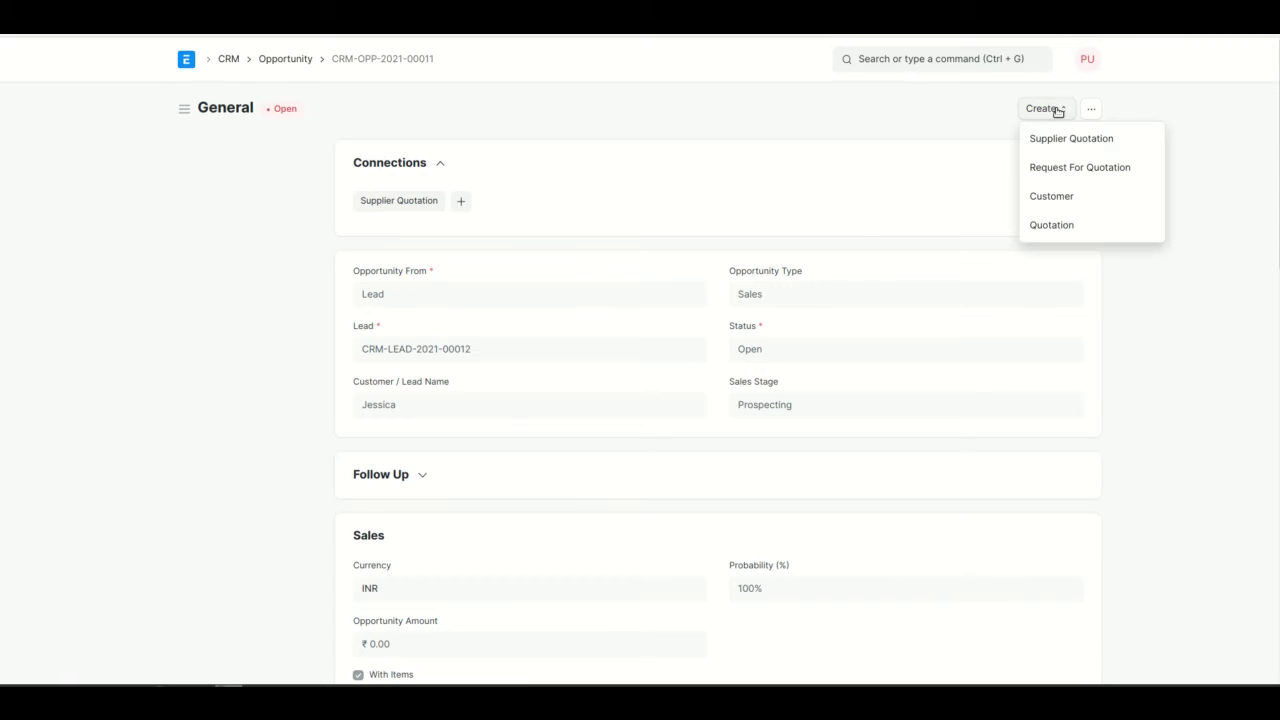
pyautogui.click(1068, 167)
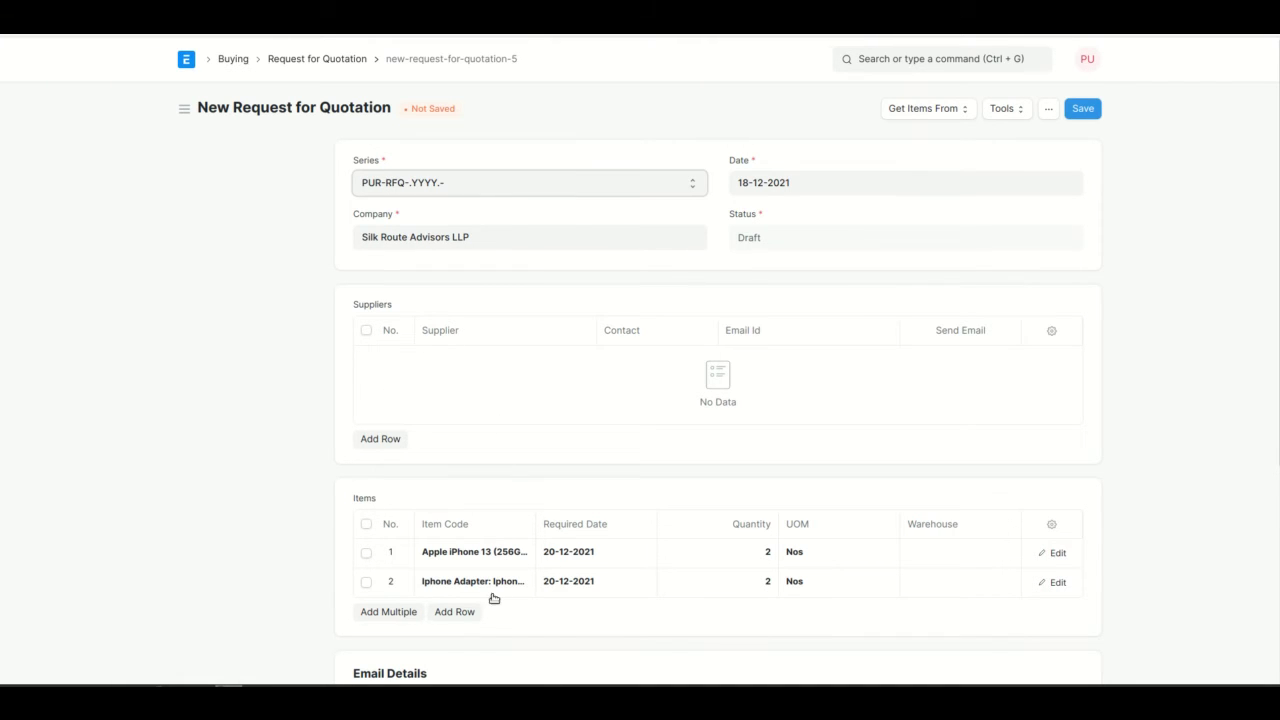
# Add Supplier Blr 1 and Supplier Hyd 1 as suppliers on the request.
pyautogui.click(380, 441)
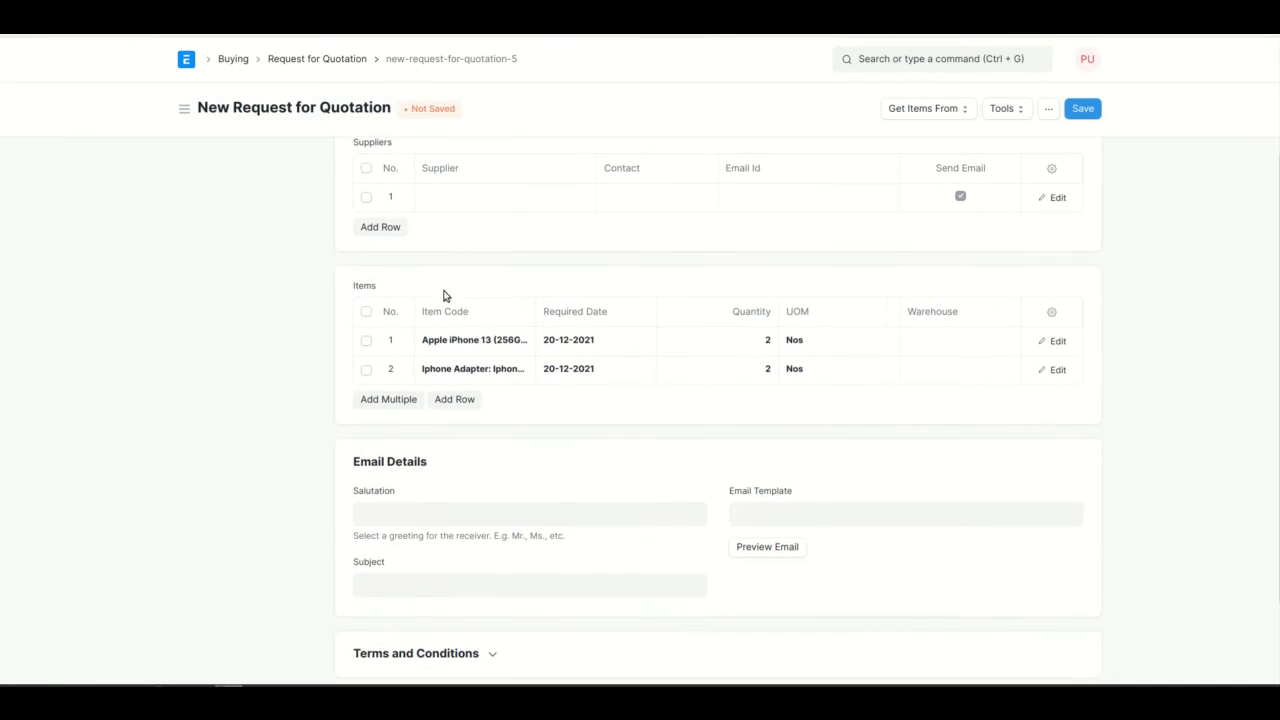
pyautogui.click(514, 204)
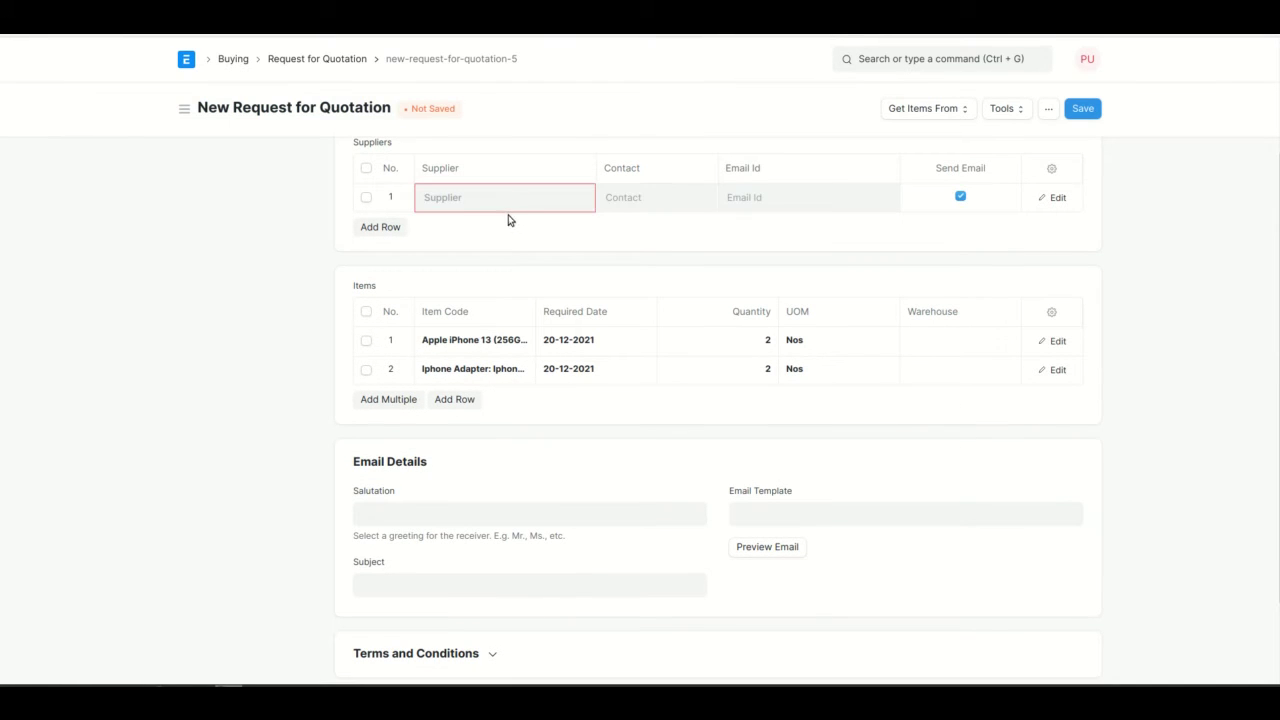
pyautogui.click(476, 252)
pyautogui.click(398, 228)
pyautogui.click(456, 236)
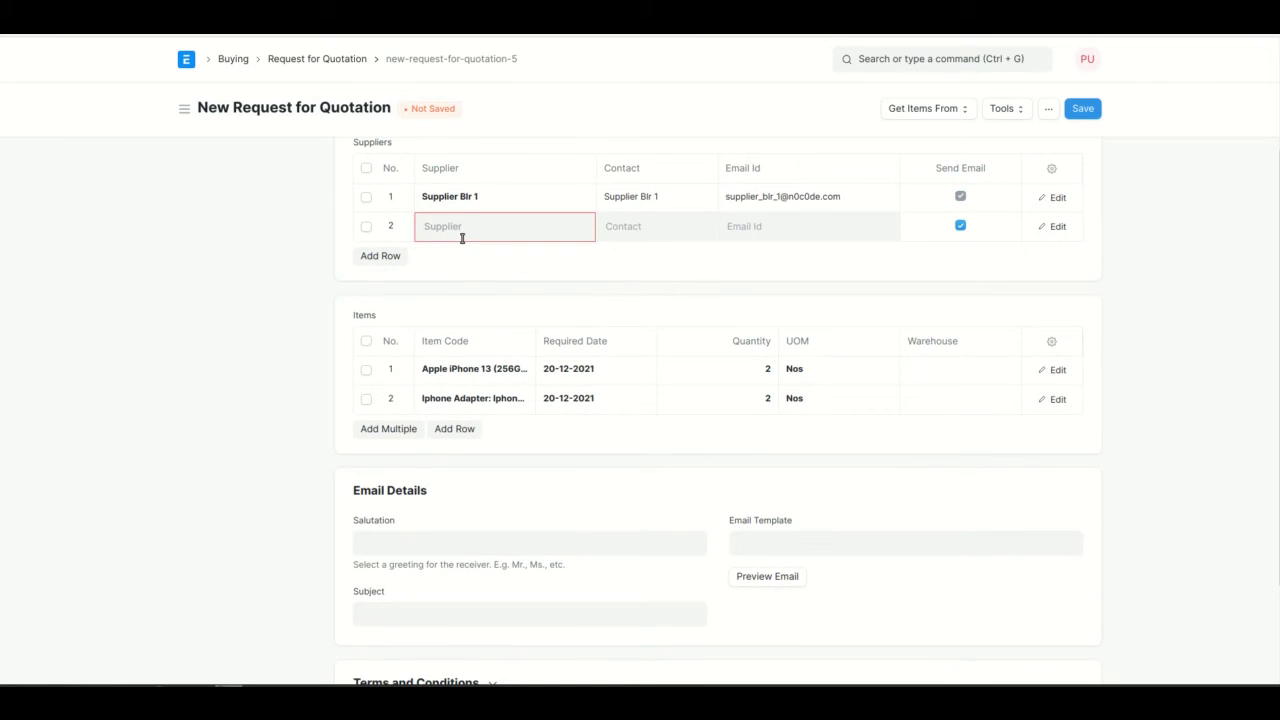
pyautogui.click(512, 353)
# Set both items' warehouse to All Warehouses - SR and save the request.
pyautogui.click(928, 362)
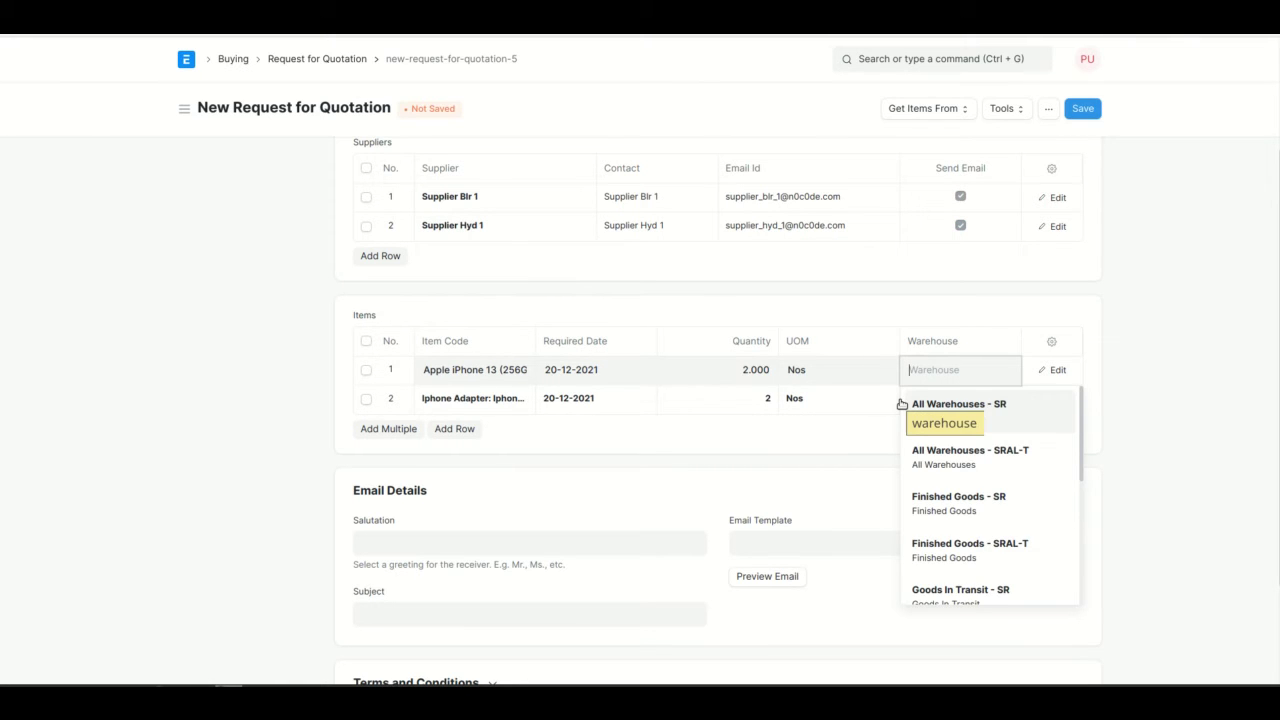
pyautogui.click(950, 413)
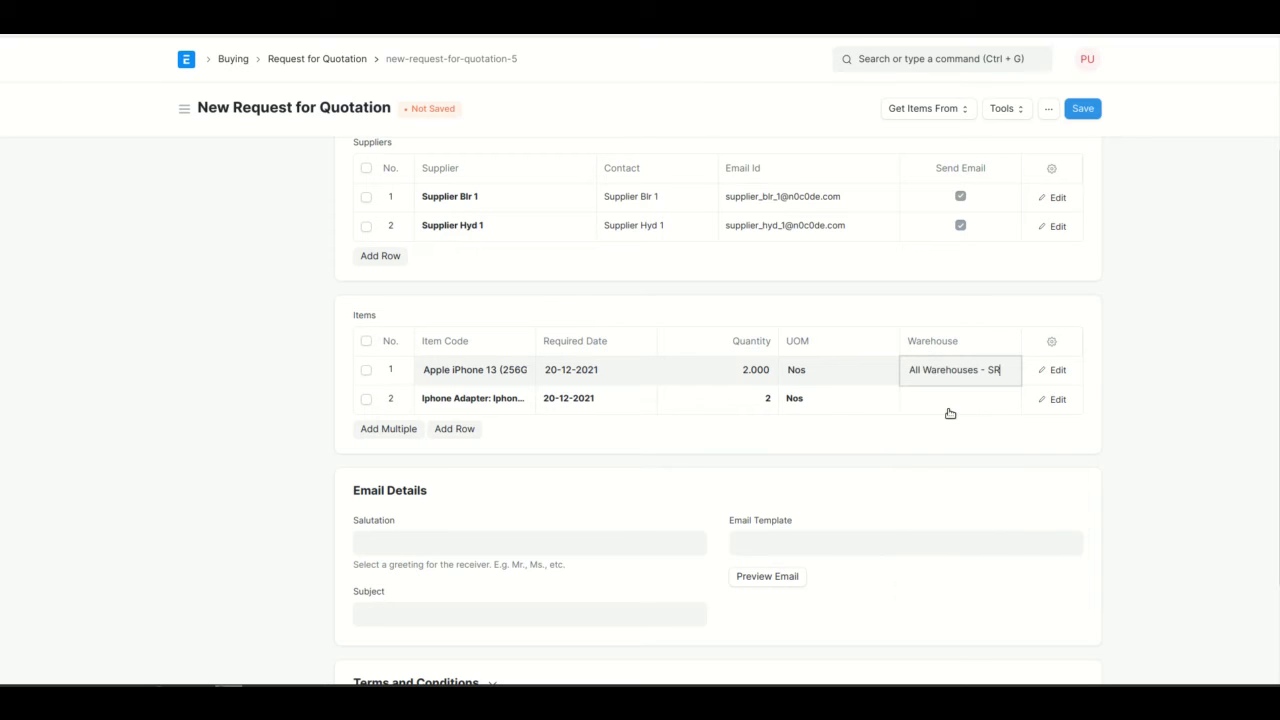
pyautogui.click(950, 410)
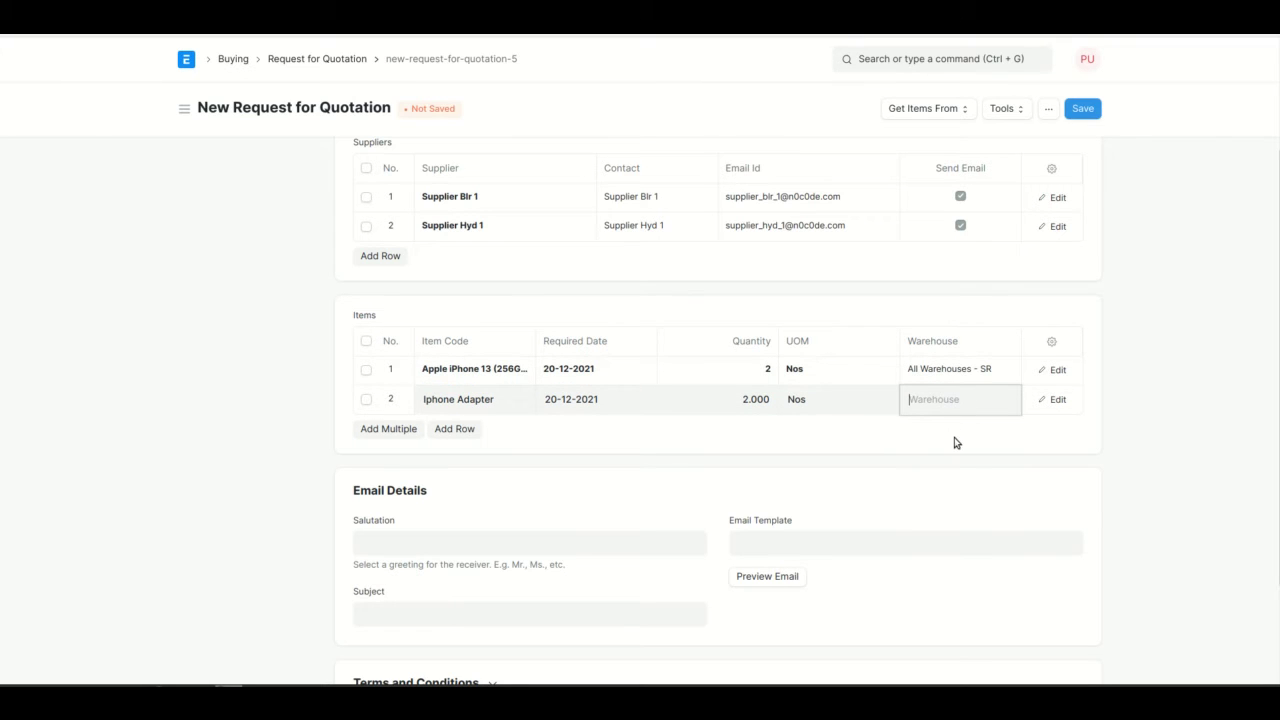
pyautogui.click(958, 440)
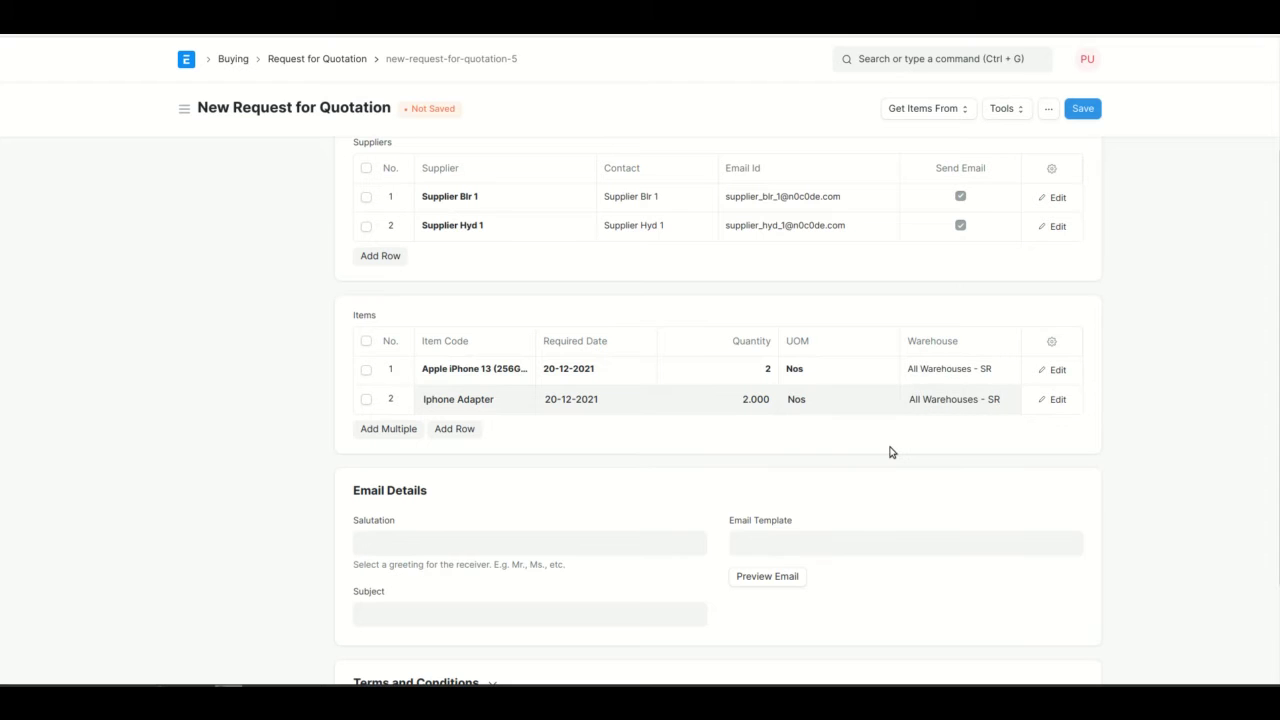
pyautogui.scroll(2, 1097, 360)
pyautogui.click(1083, 109)
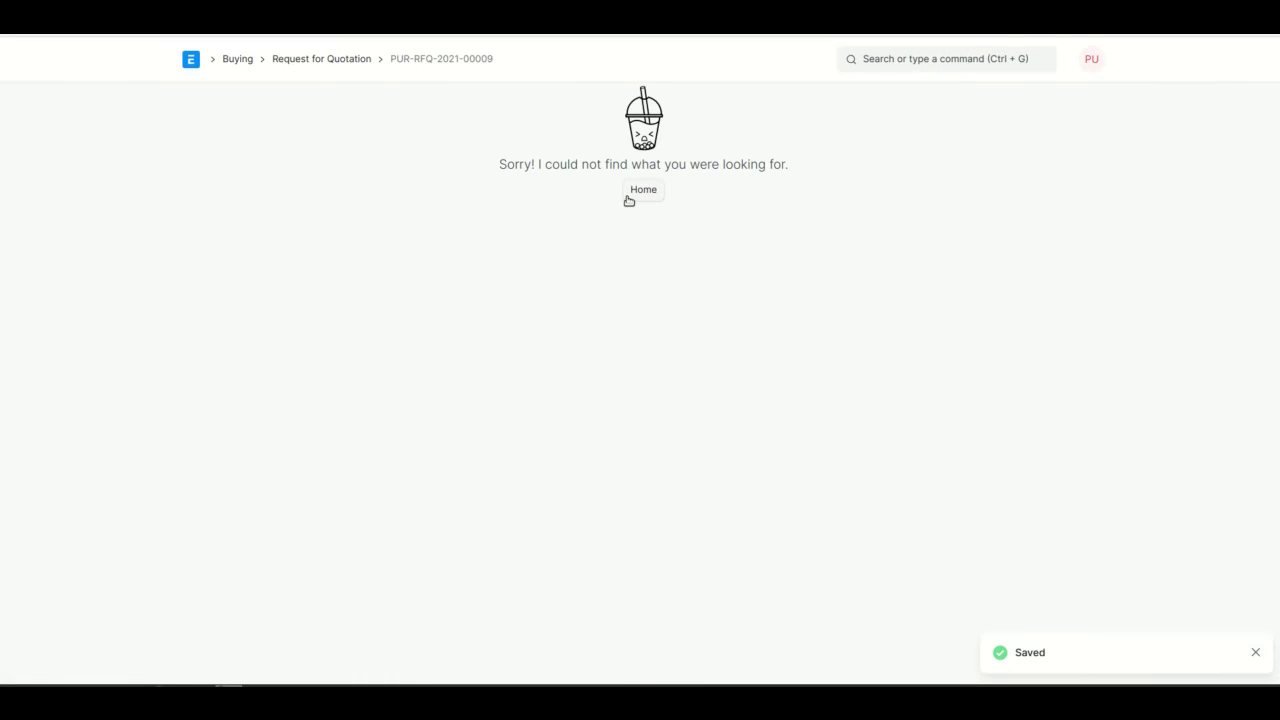
# Reload to show draft PUR-RFQ-2021-00009, then switch to the other browser session.
pyautogui.click(80, 36)
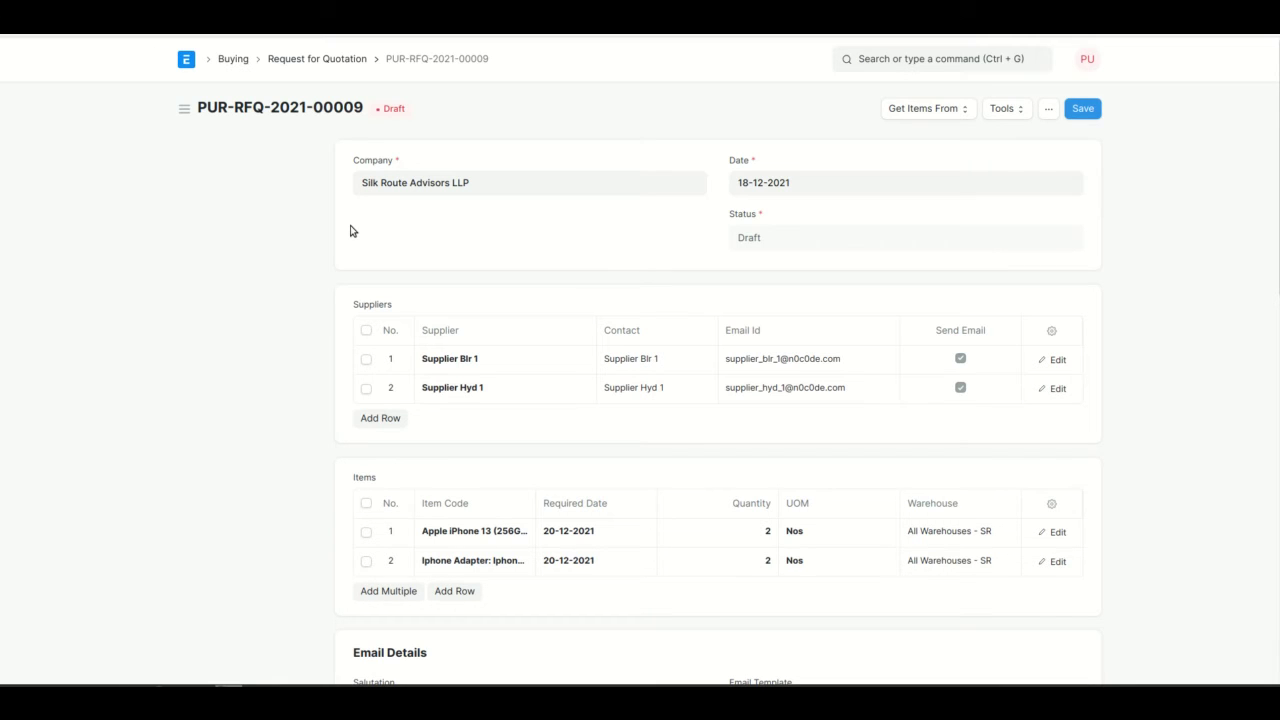
pyautogui.hotkey('alt', 'Tab')
pyautogui.hotkey('alt', 'Tab')
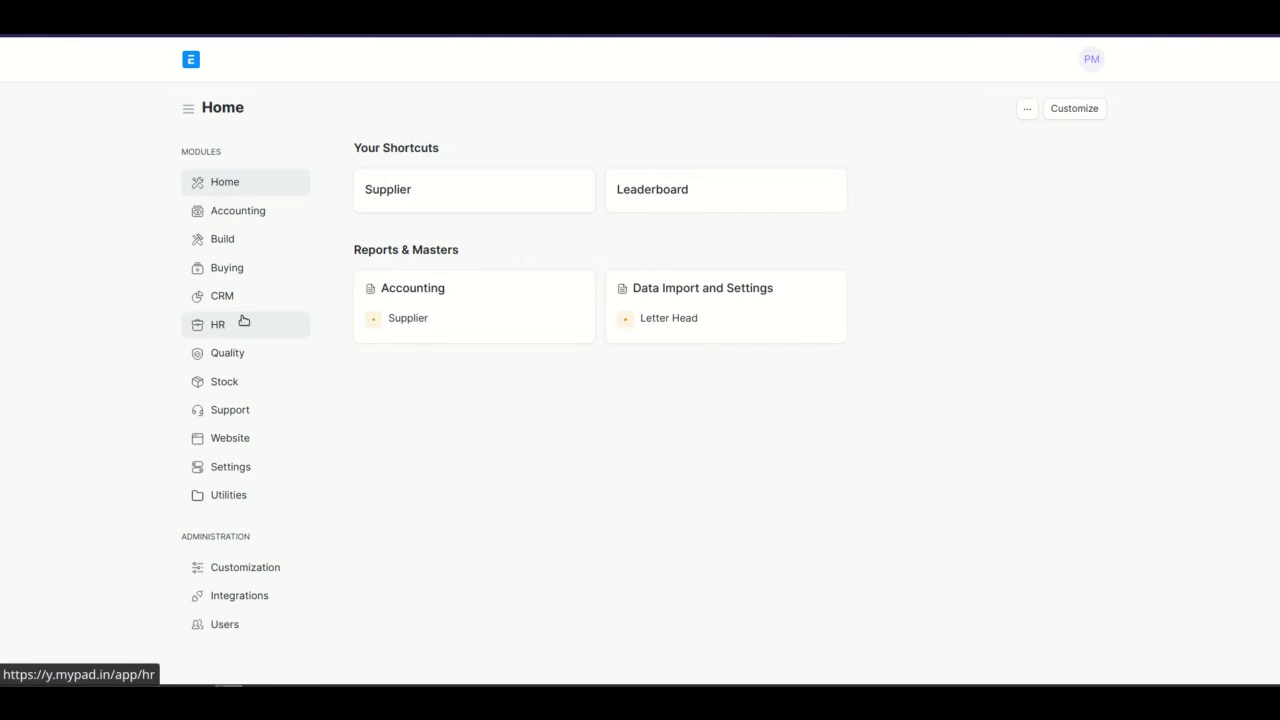
# Open PUR-RFQ-2021-00009 from the Buying module's Request for Quotation list.
pyautogui.click(222, 280)
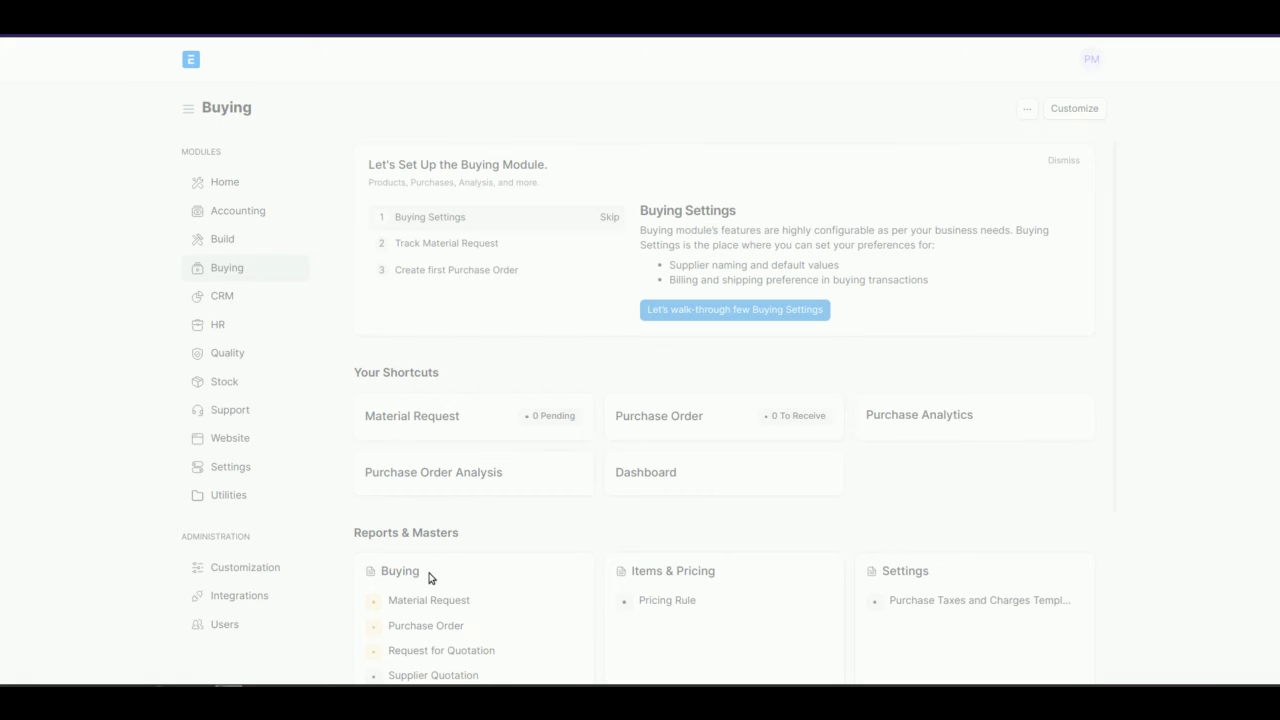
pyautogui.scroll(-3, 513, 505)
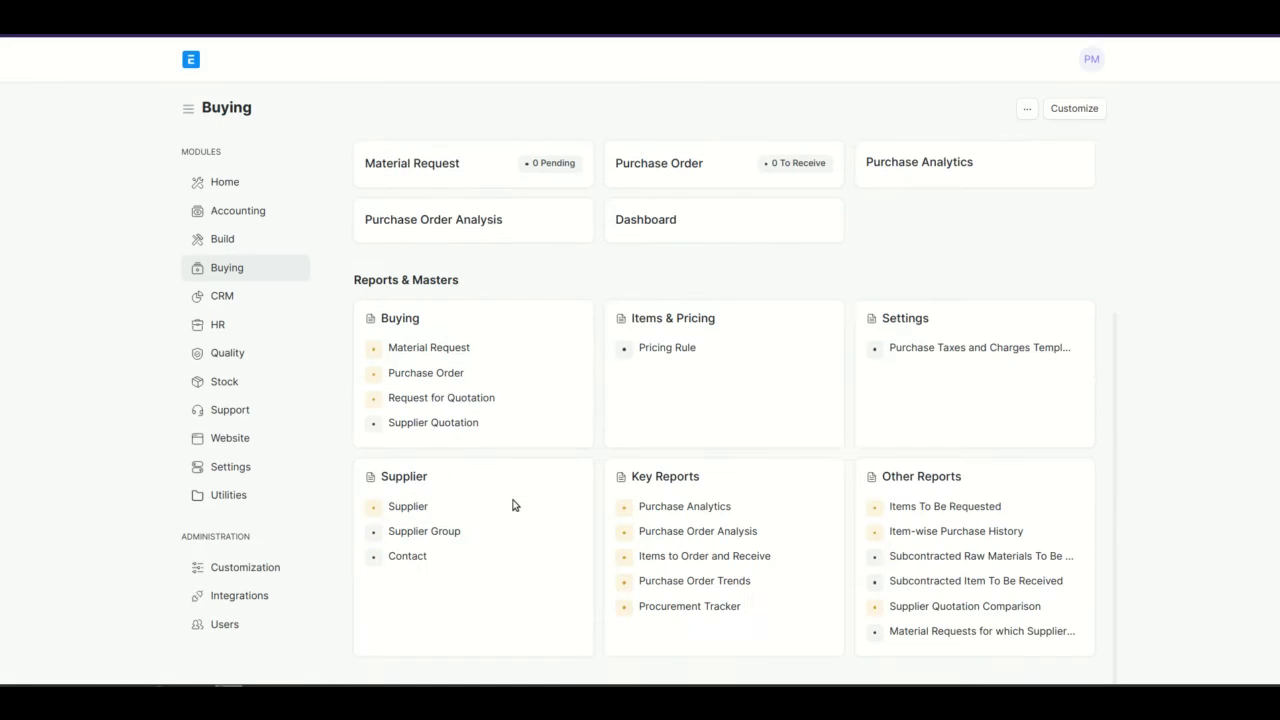
pyautogui.click(455, 397)
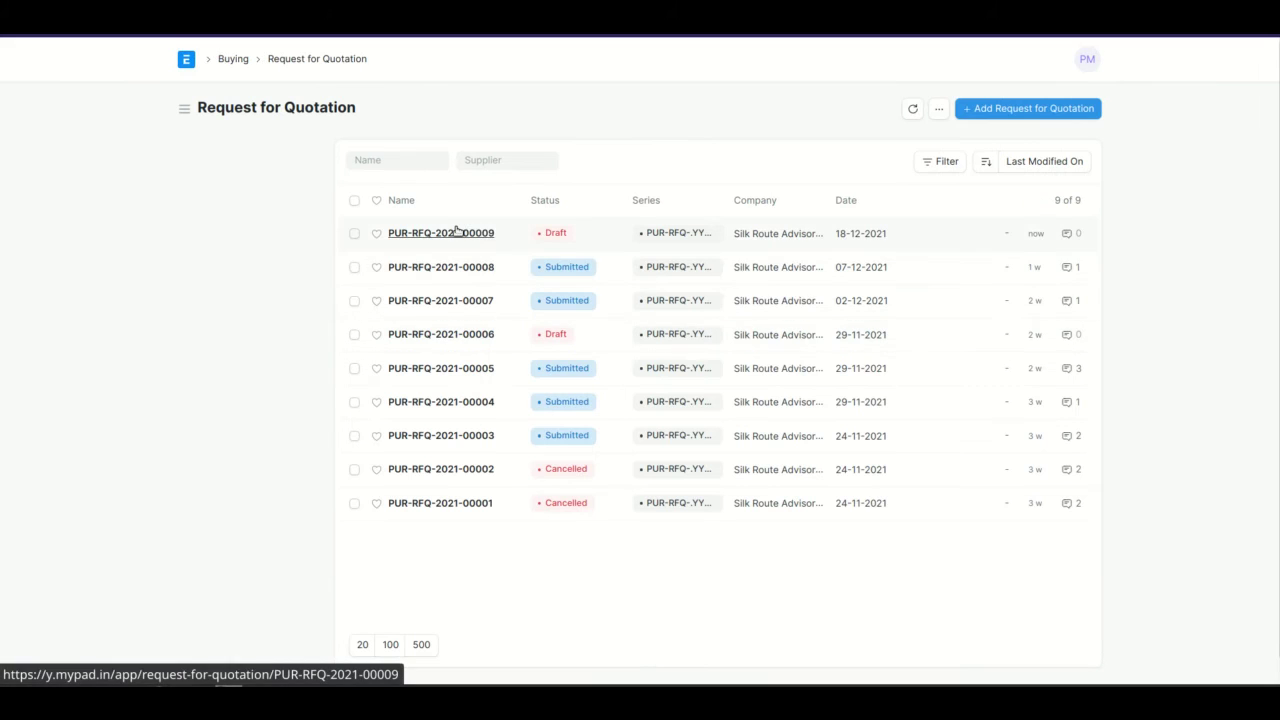
pyautogui.click(455, 232)
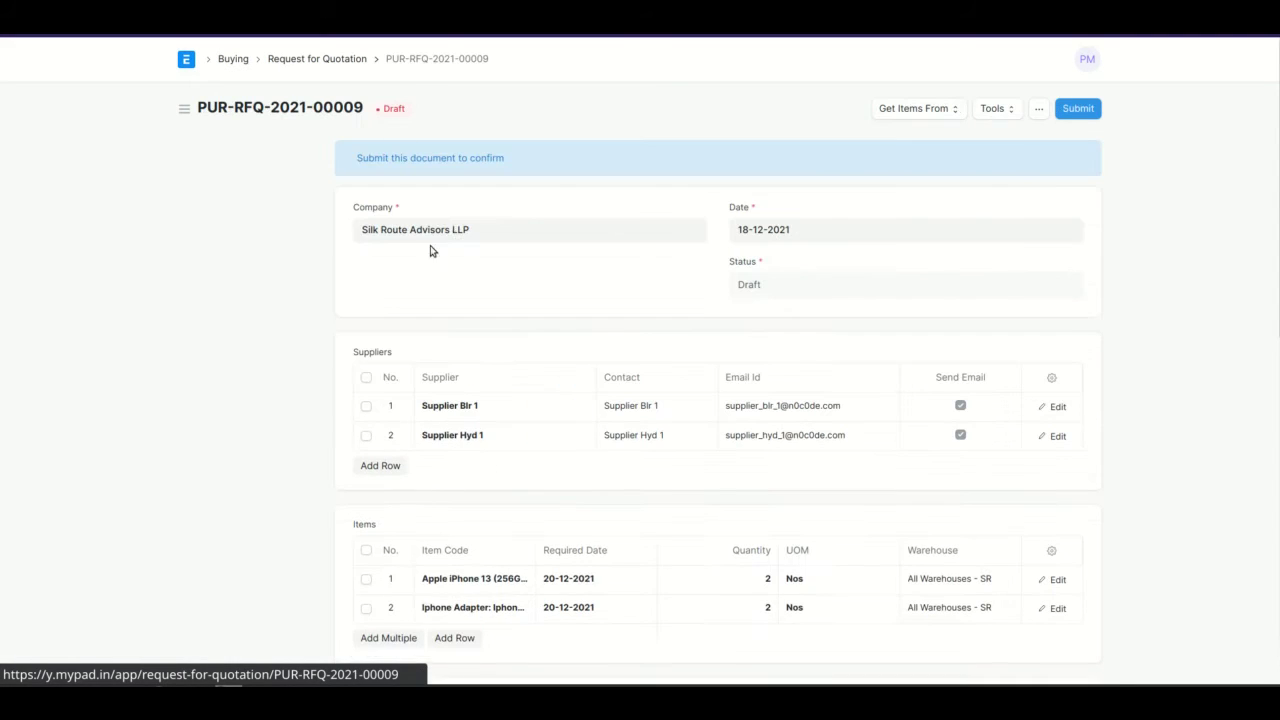
# Review and submit PUR-RFQ-2021-00009, confirming and dismissing the emails-sent message.
pyautogui.scroll(-10, 462, 377)
pyautogui.scroll(10, 462, 377)
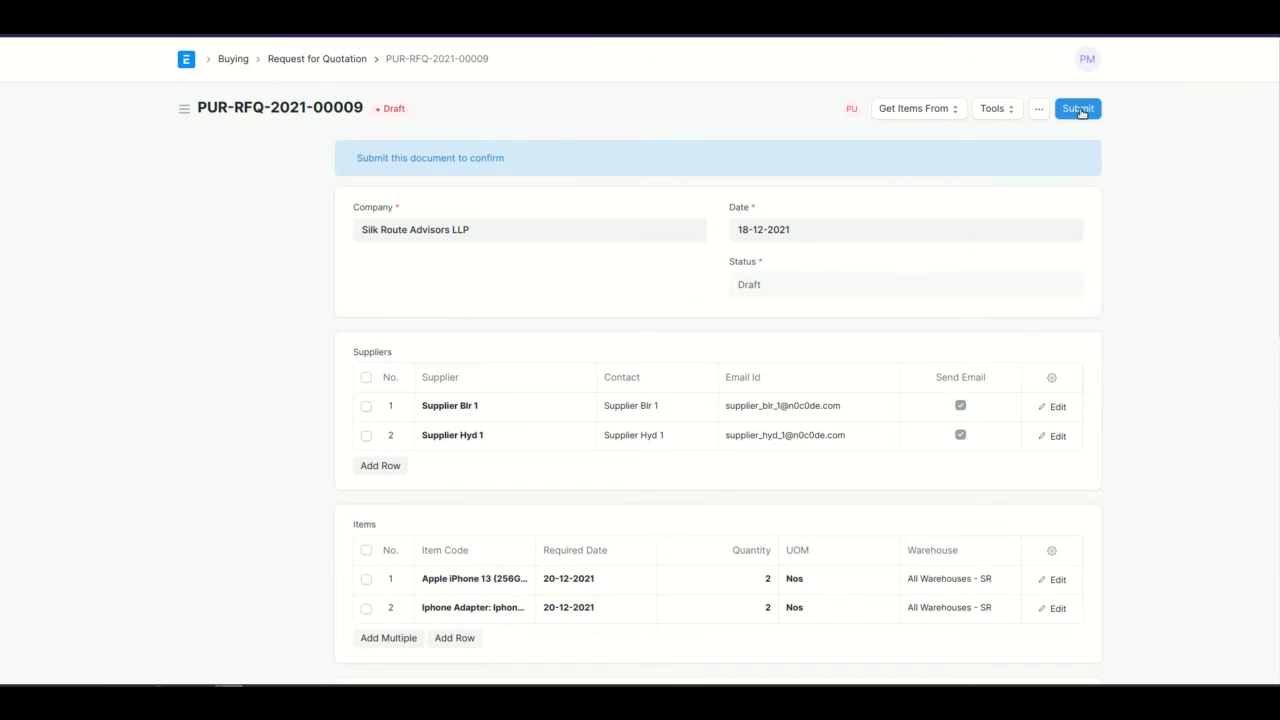
pyautogui.scroll(-5, 993, 224)
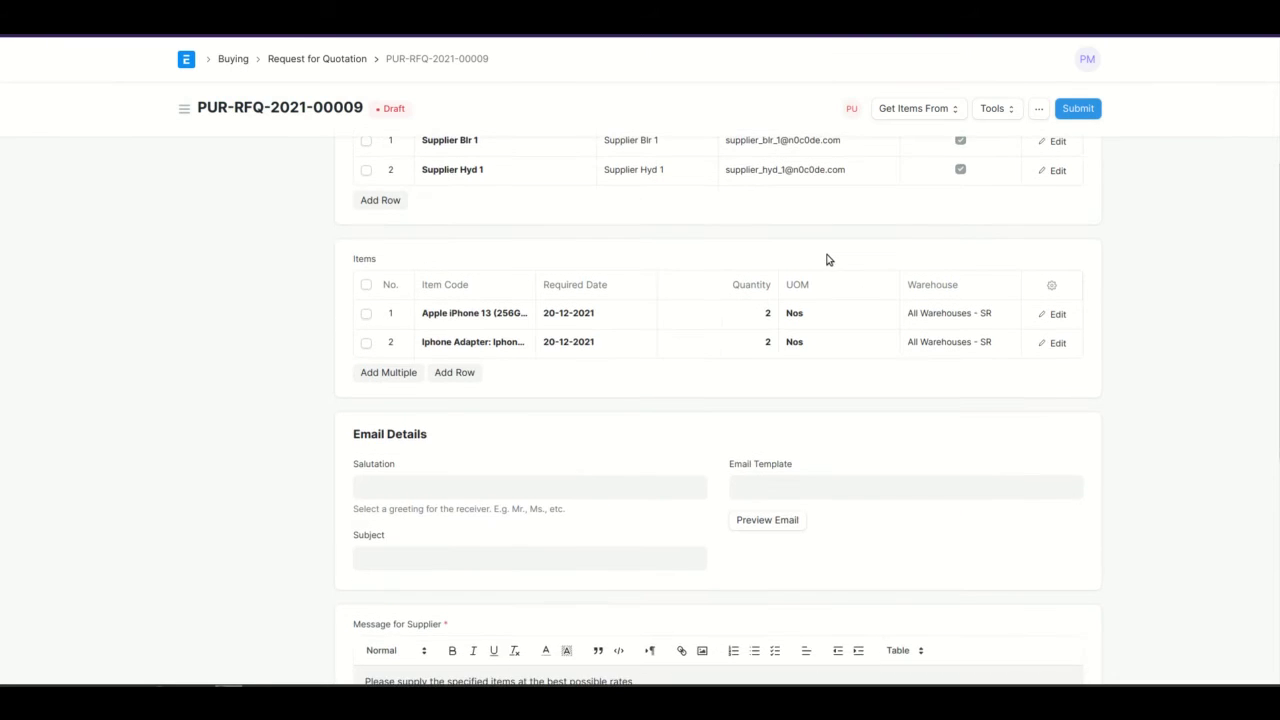
pyautogui.scroll(1, 829, 257)
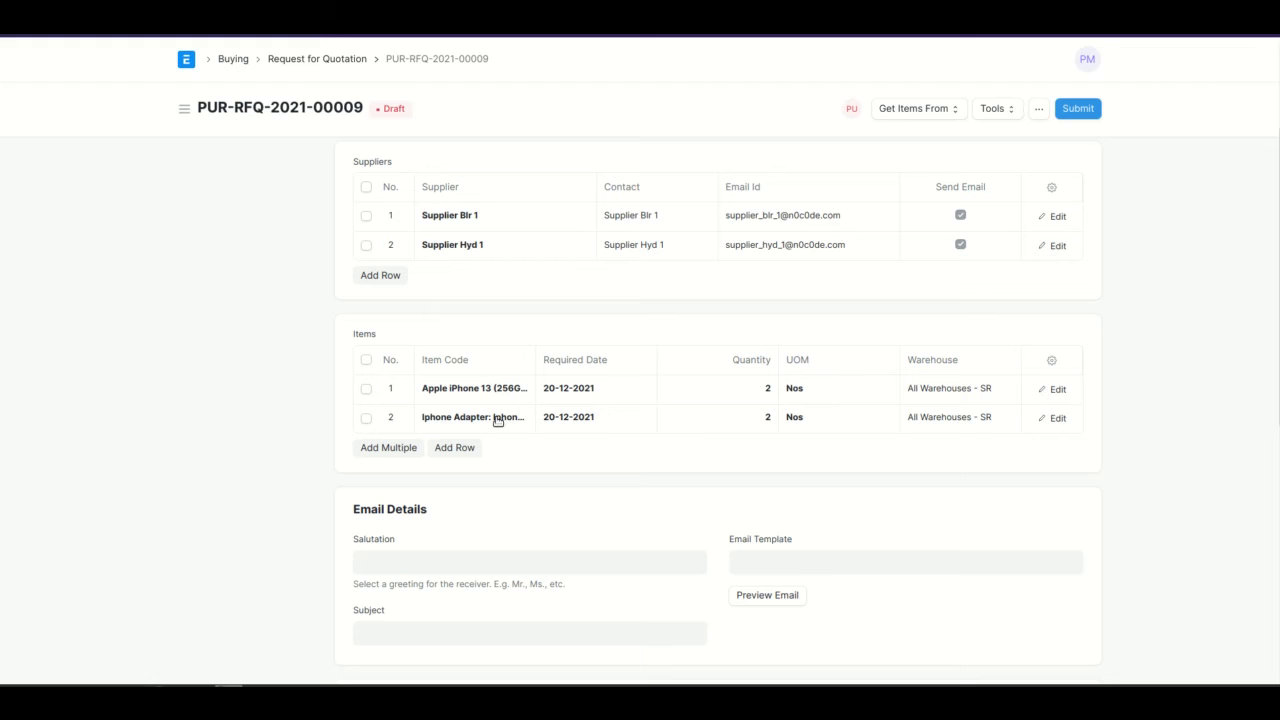
pyautogui.click(1078, 109)
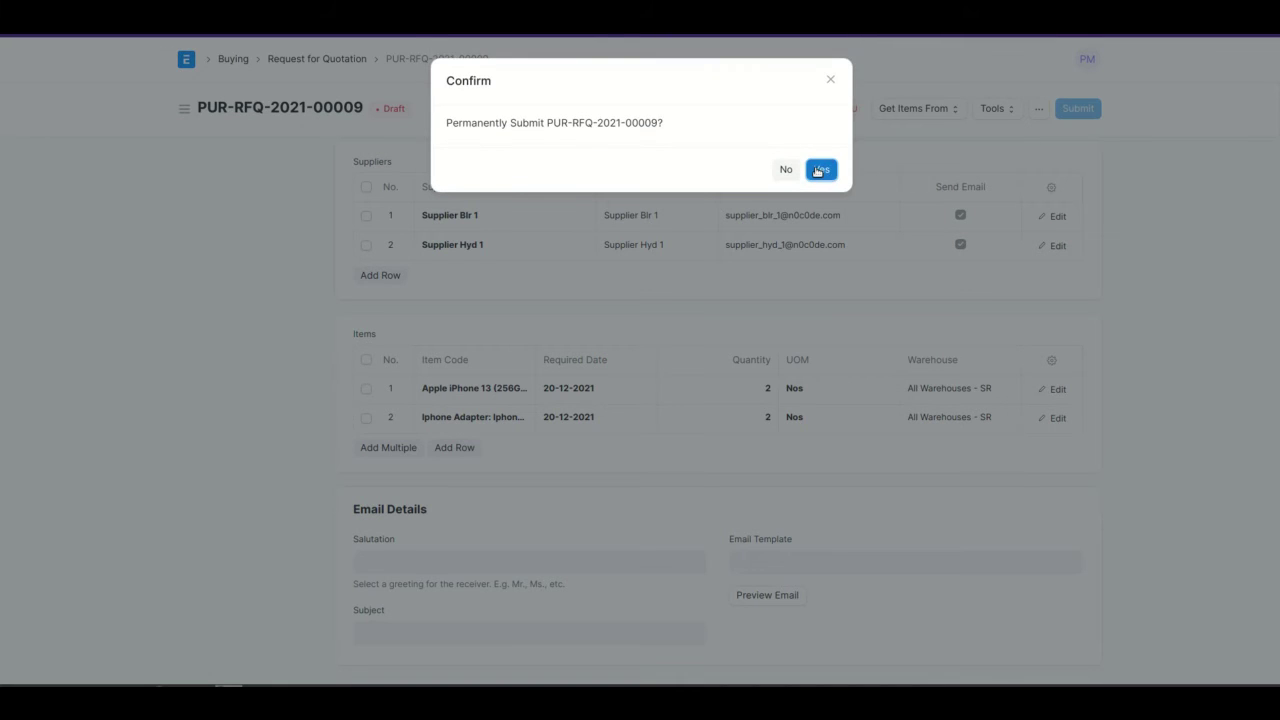
pyautogui.click(818, 172)
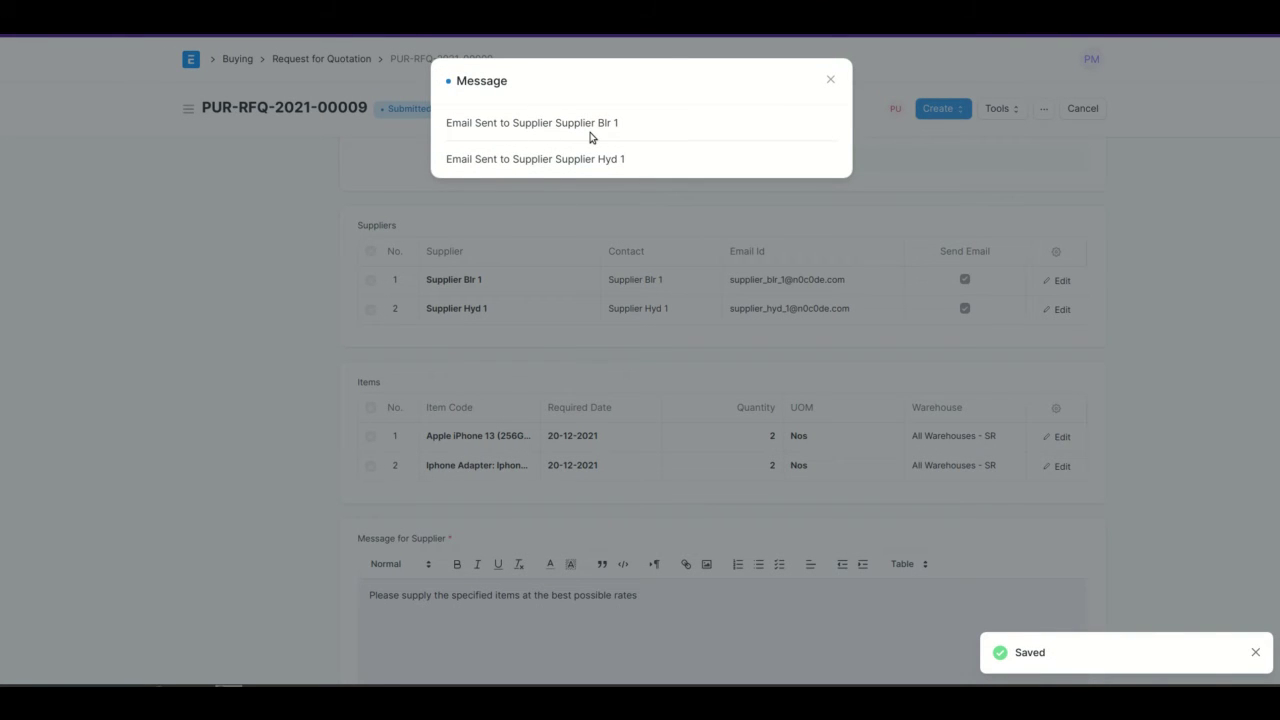
pyautogui.click(829, 80)
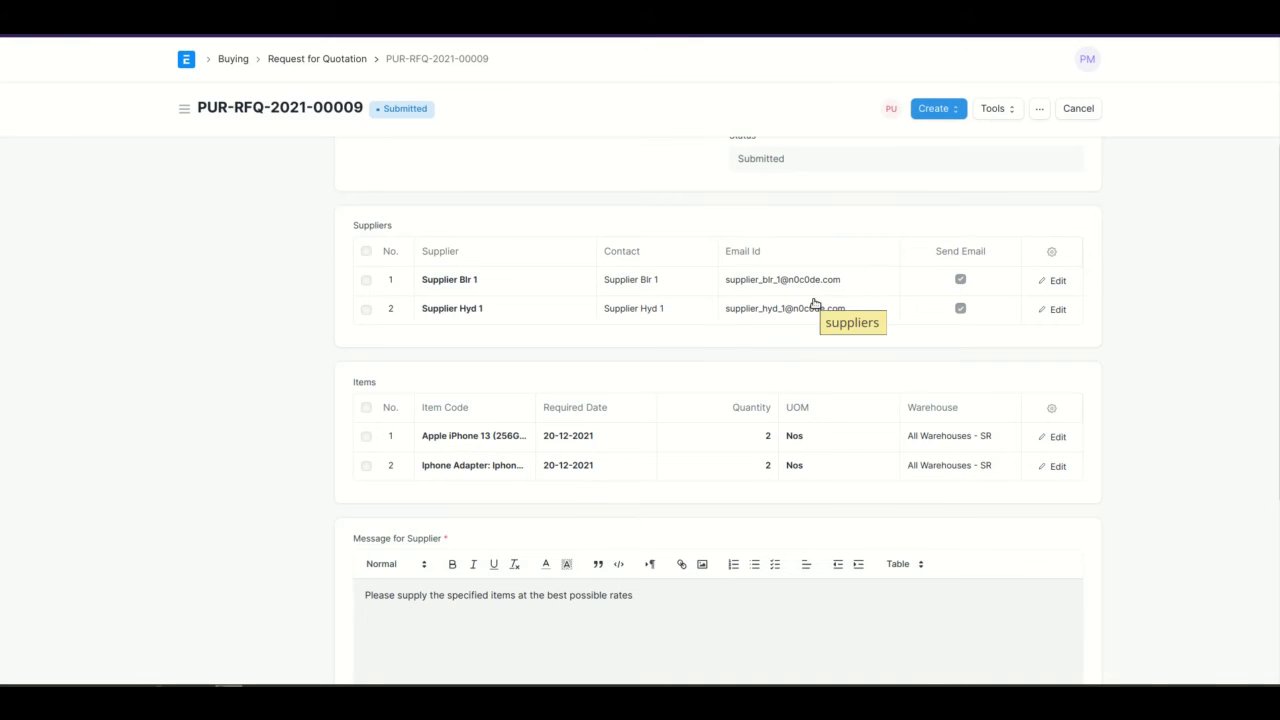
# Switch to the browser window with the active Supplier Blr 1 user record and its Supplier role.
pyautogui.scroll(1, 196, 498)
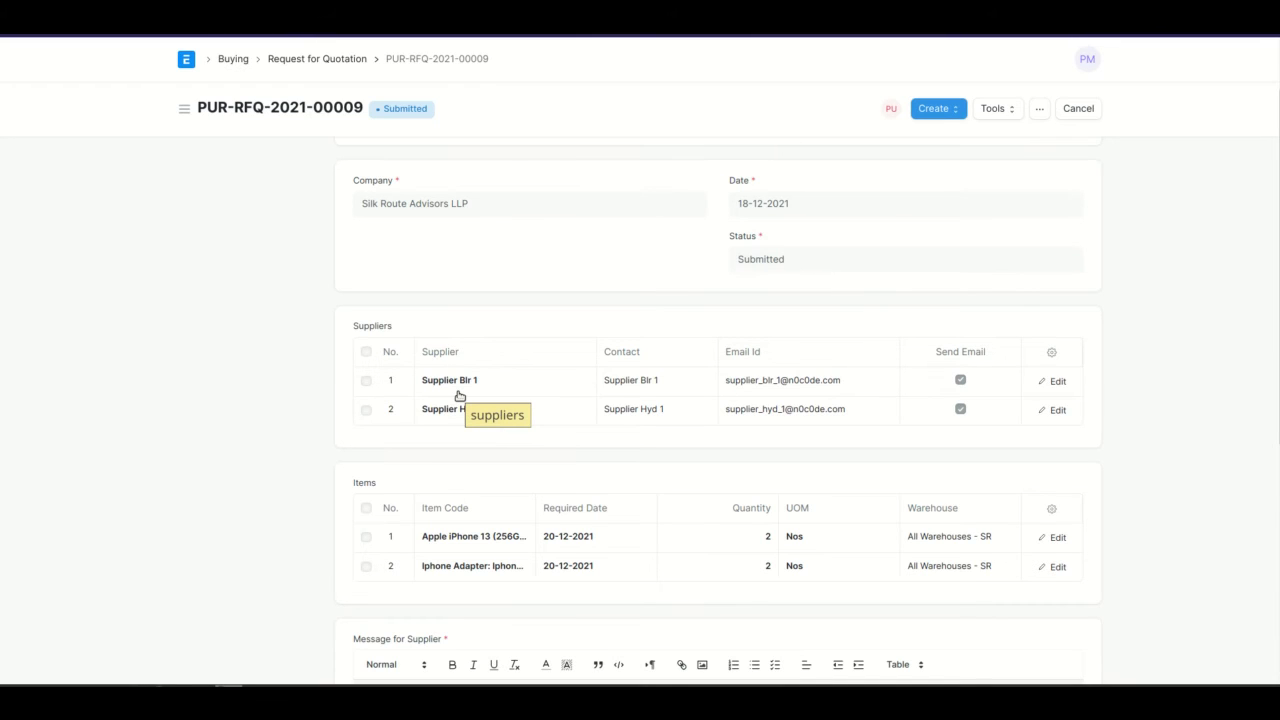
pyautogui.hotkey('alt', 'Tab')
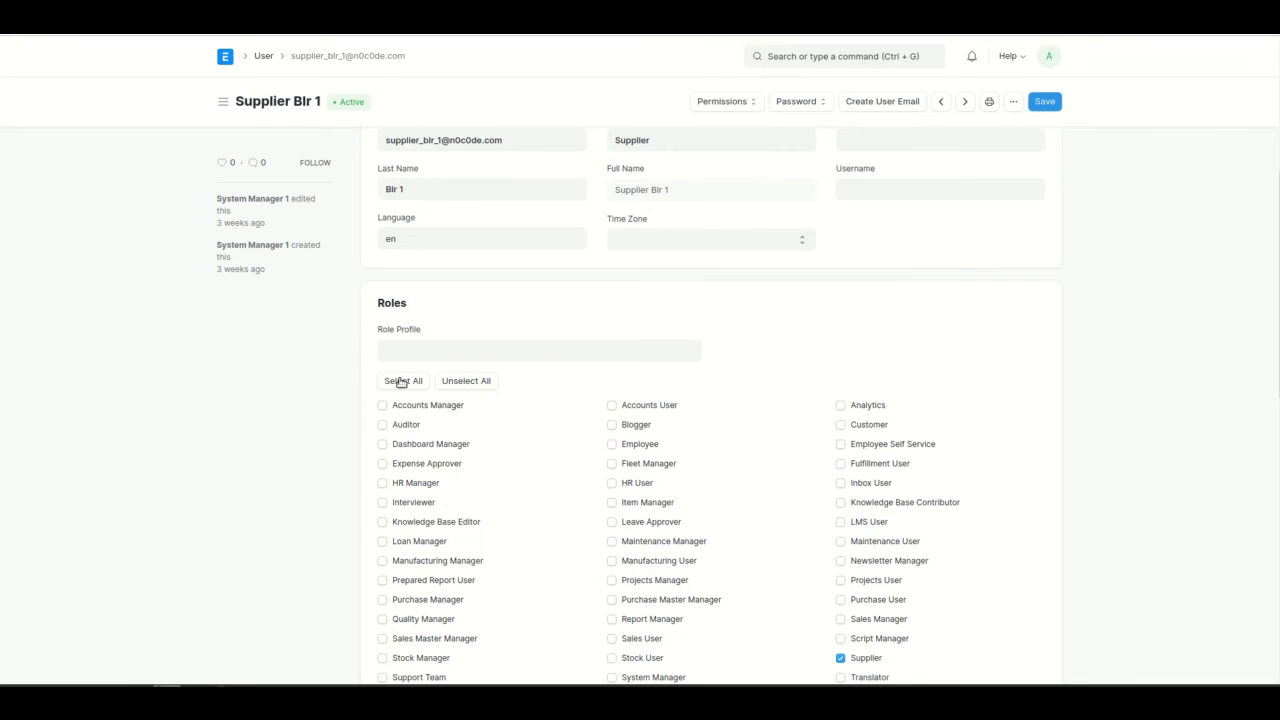
# Review the roles on Supplier Blr 1's account, then return to the list of six suppliers.
pyautogui.scroll(-3, 330, 403)
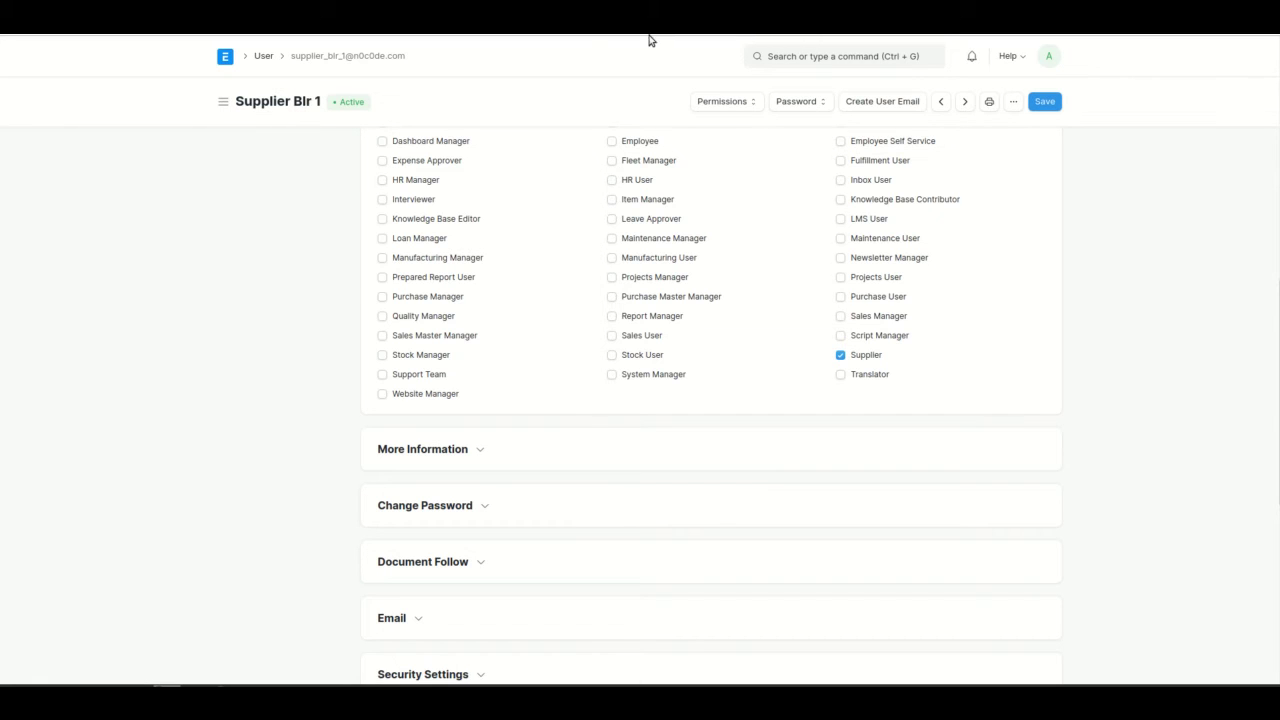
pyautogui.hotkey('alt', 'Left')
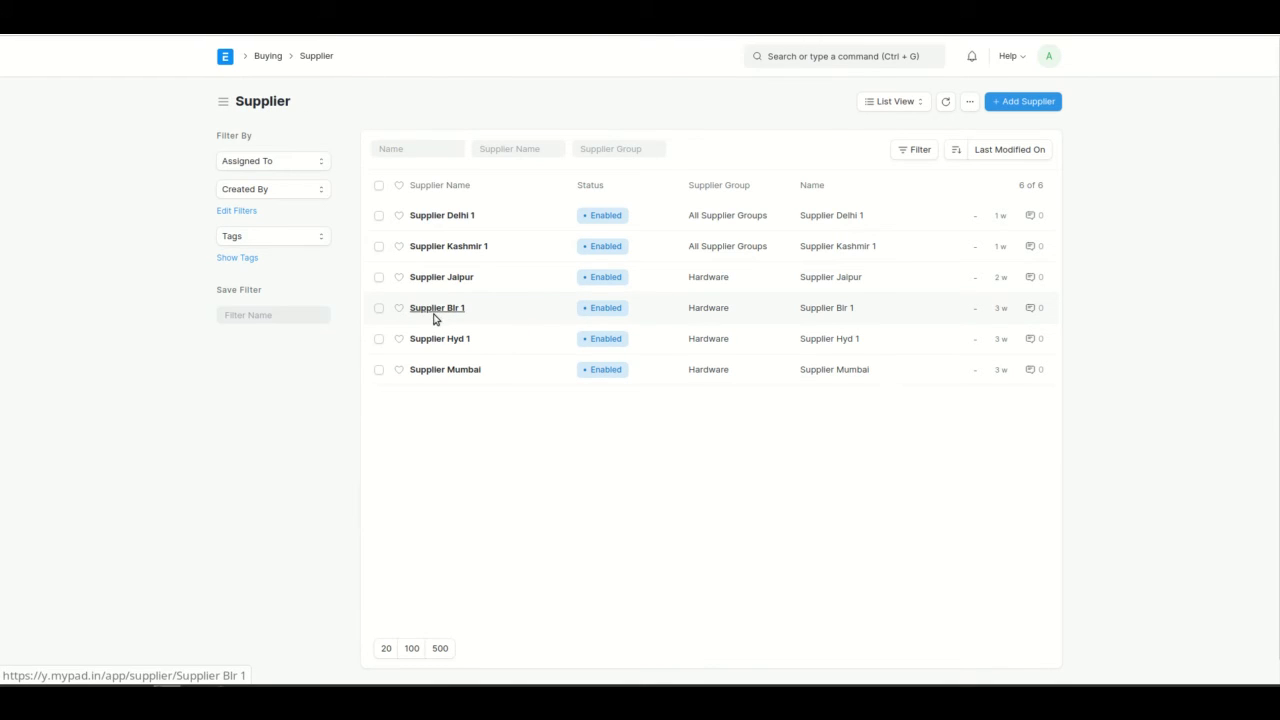
# Open Supplier Blr 1's record and review its Bangalore address and contact details.
pyautogui.click(436, 312)
pyautogui.scroll(-10, 469, 403)
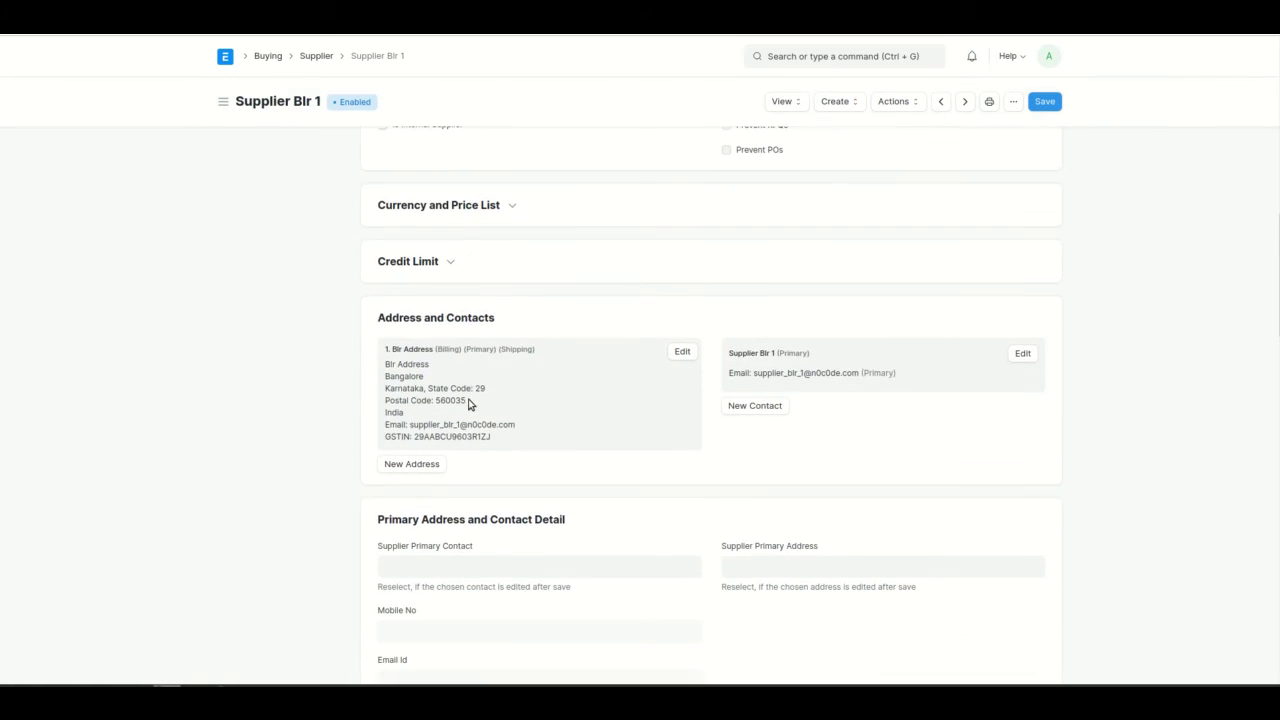
pyautogui.scroll(8, 445, 486)
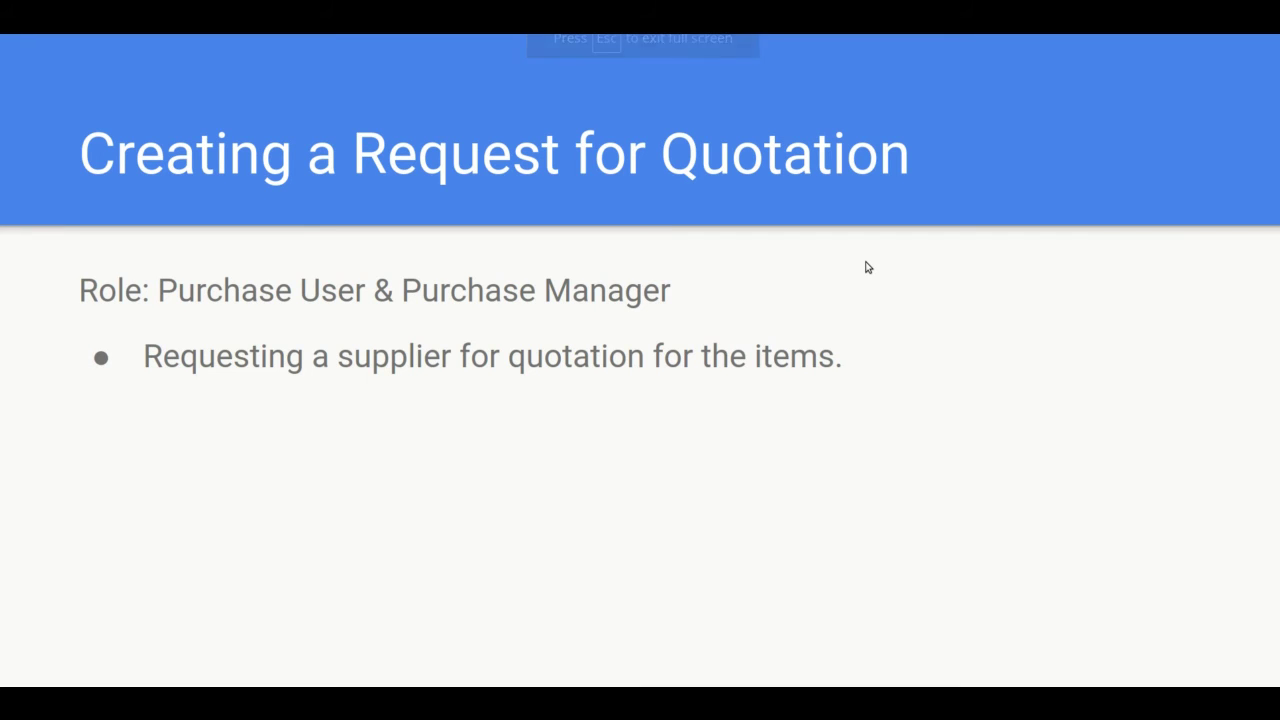
# Advance to the Supplier Quotation slide and switch back to the ERPNext browser window.
pyautogui.press('Right')
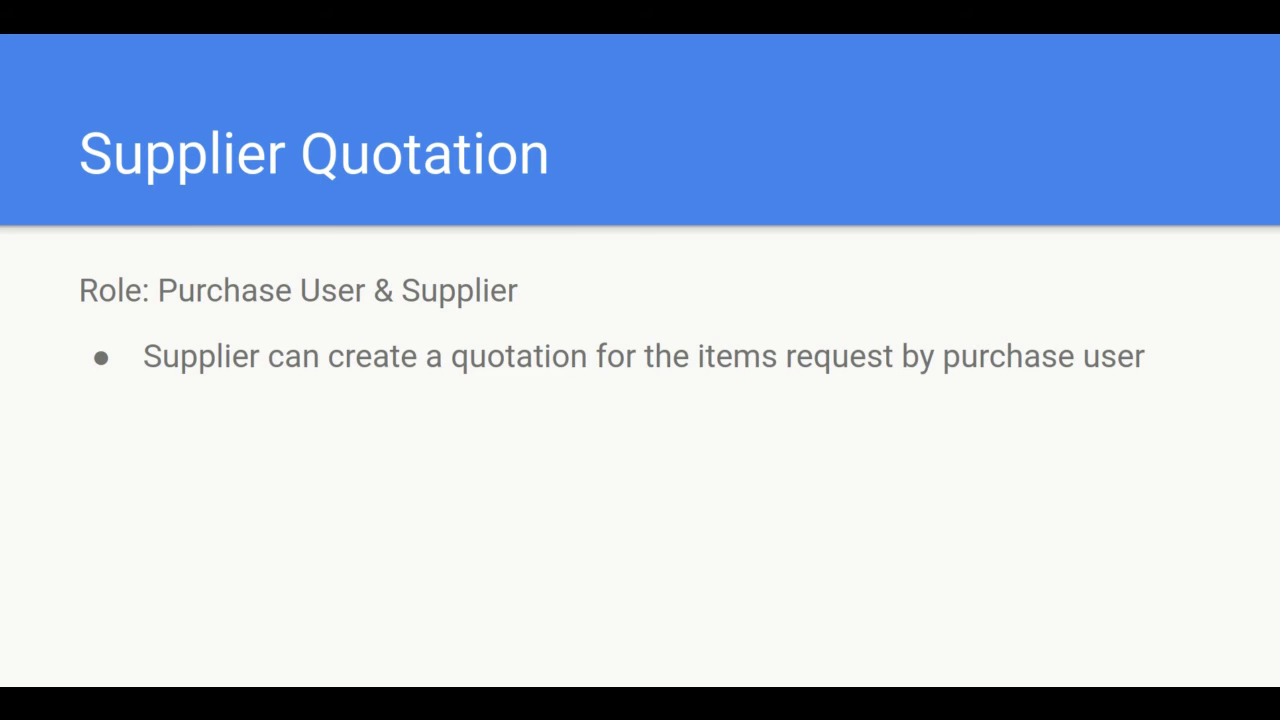
pyautogui.hotkey('alt', 'Tab')
pyautogui.hotkey('alt', 'Tab')
pyautogui.hotkey('alt', 'Tab')
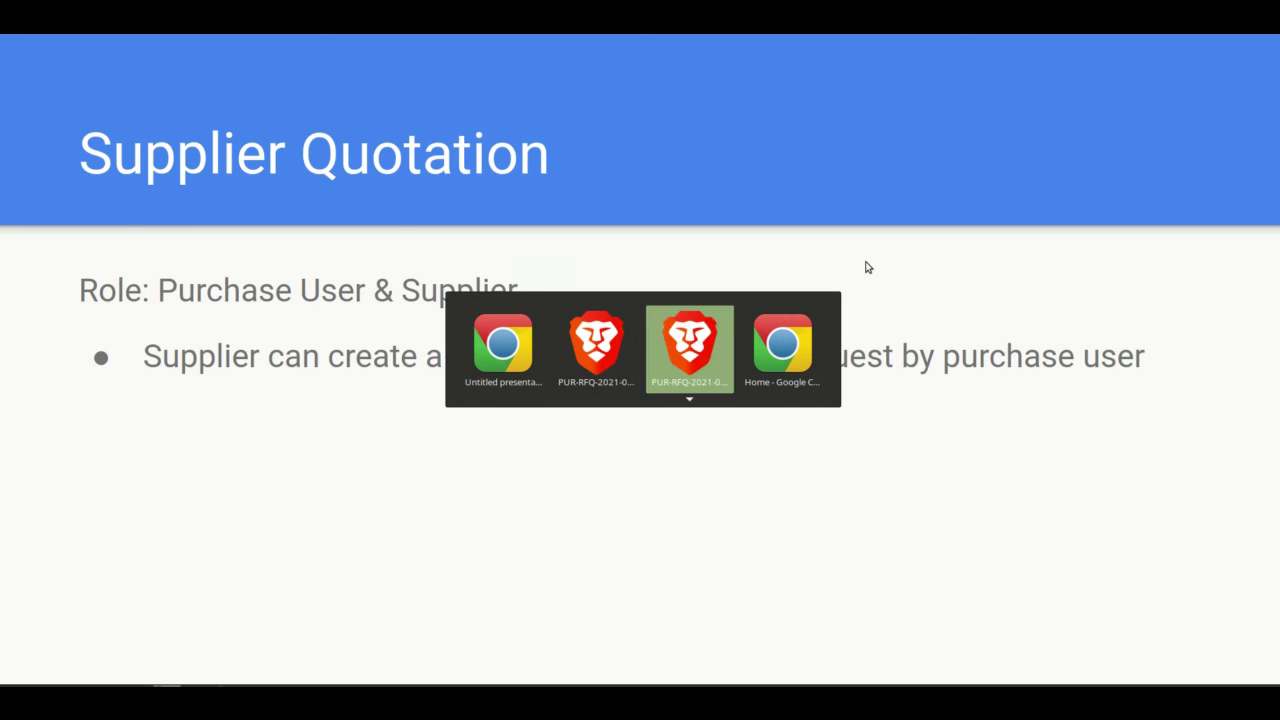
# Log out, then sign in to the portal with the supplier's e-mail and account password.
pyautogui.click(1050, 57)
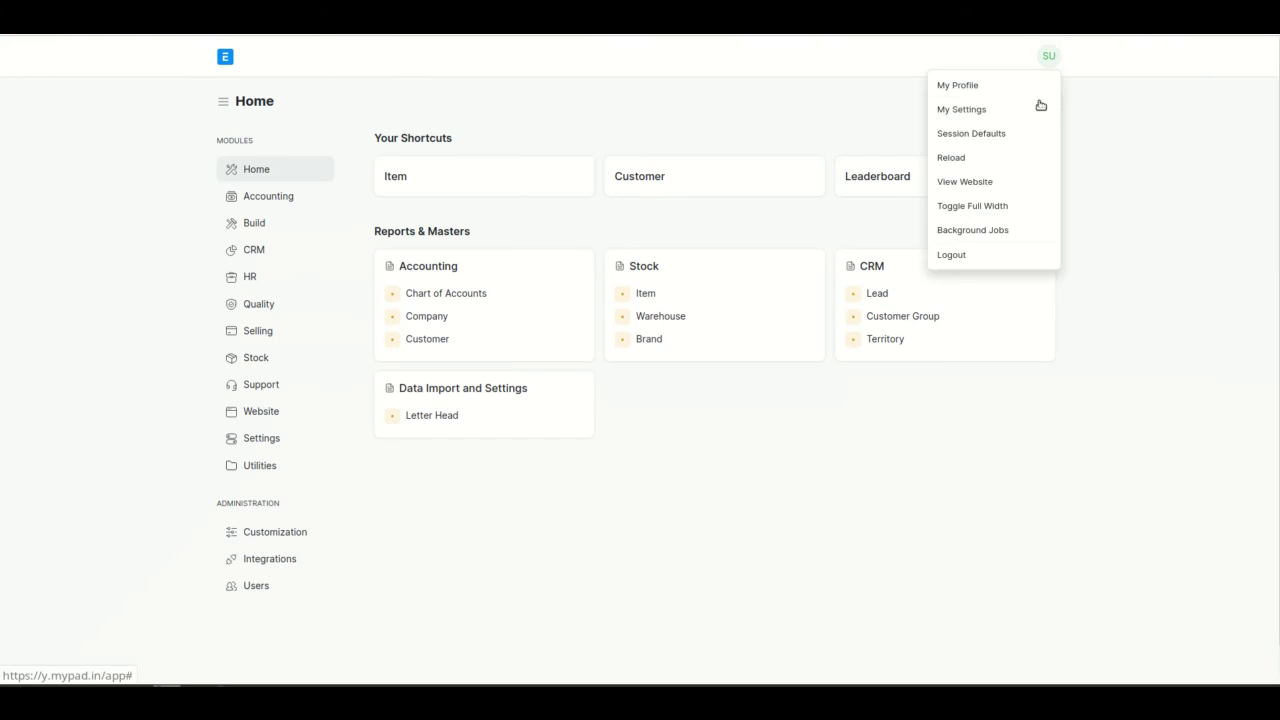
pyautogui.click(1006, 254)
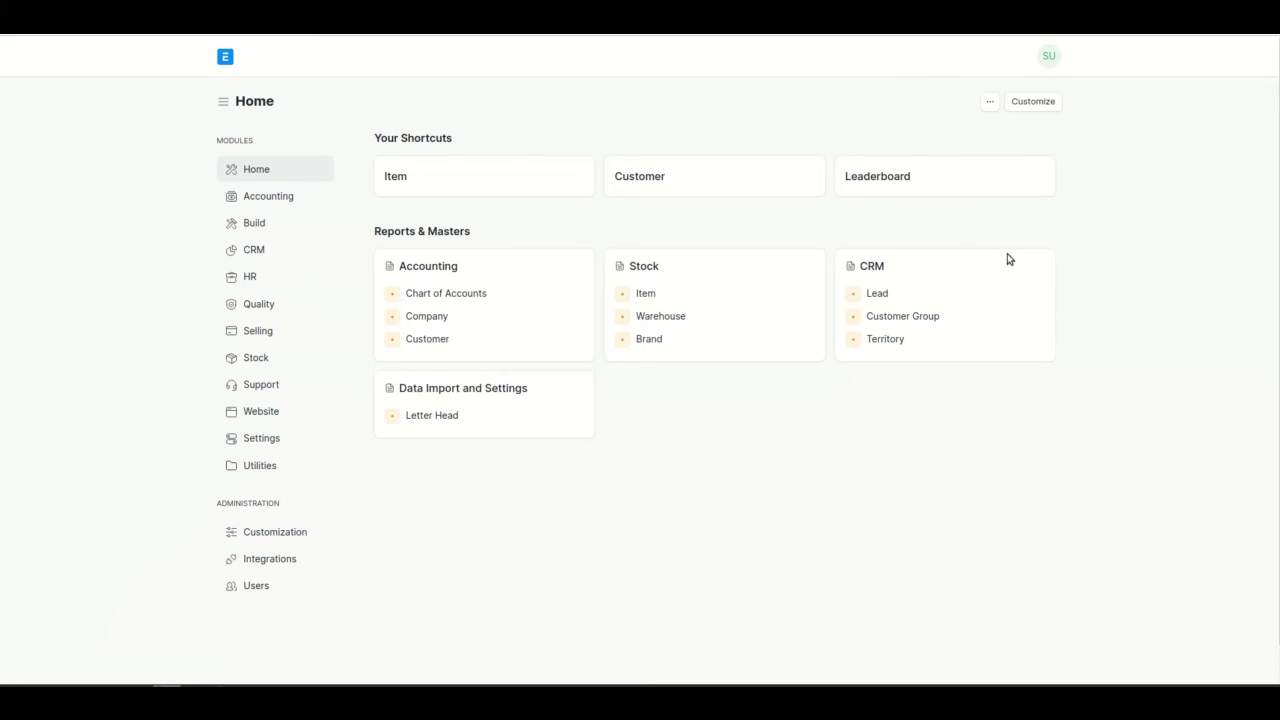
pyautogui.click(1032, 68)
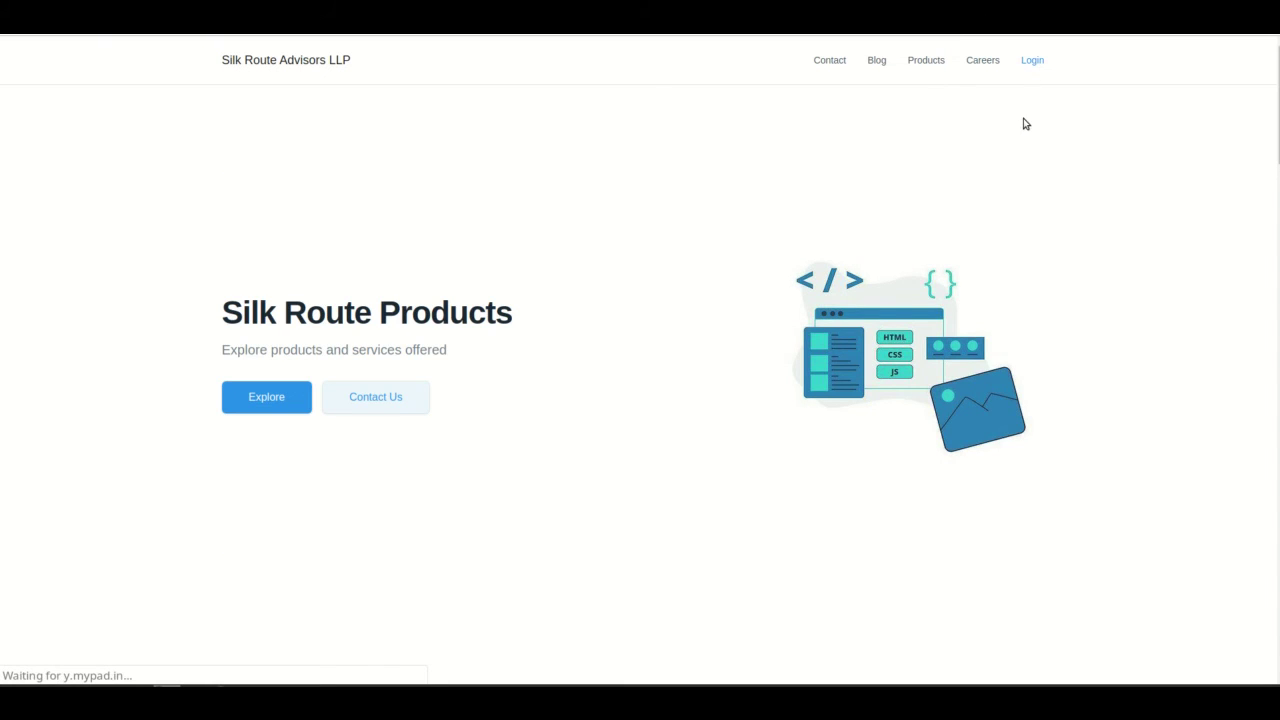
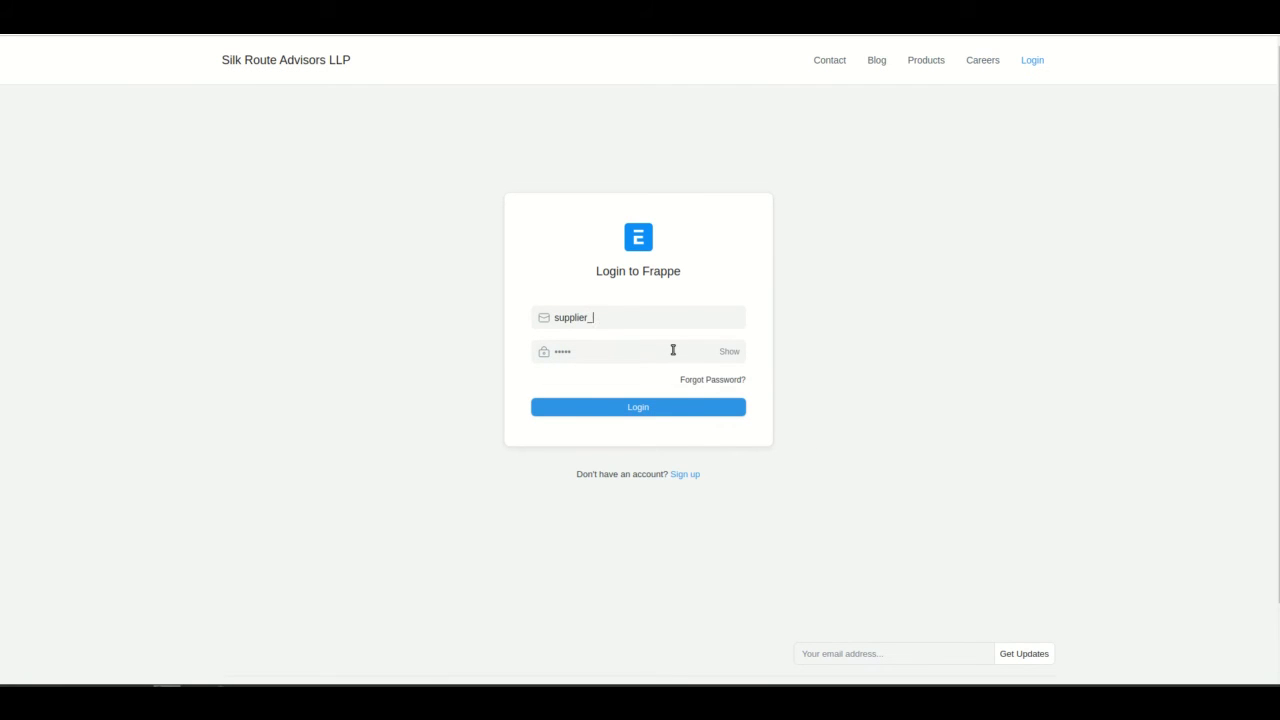
pyautogui.click(628, 351)
pyautogui.hotkey('ctrl', 'a')
pyautogui.write('•••')
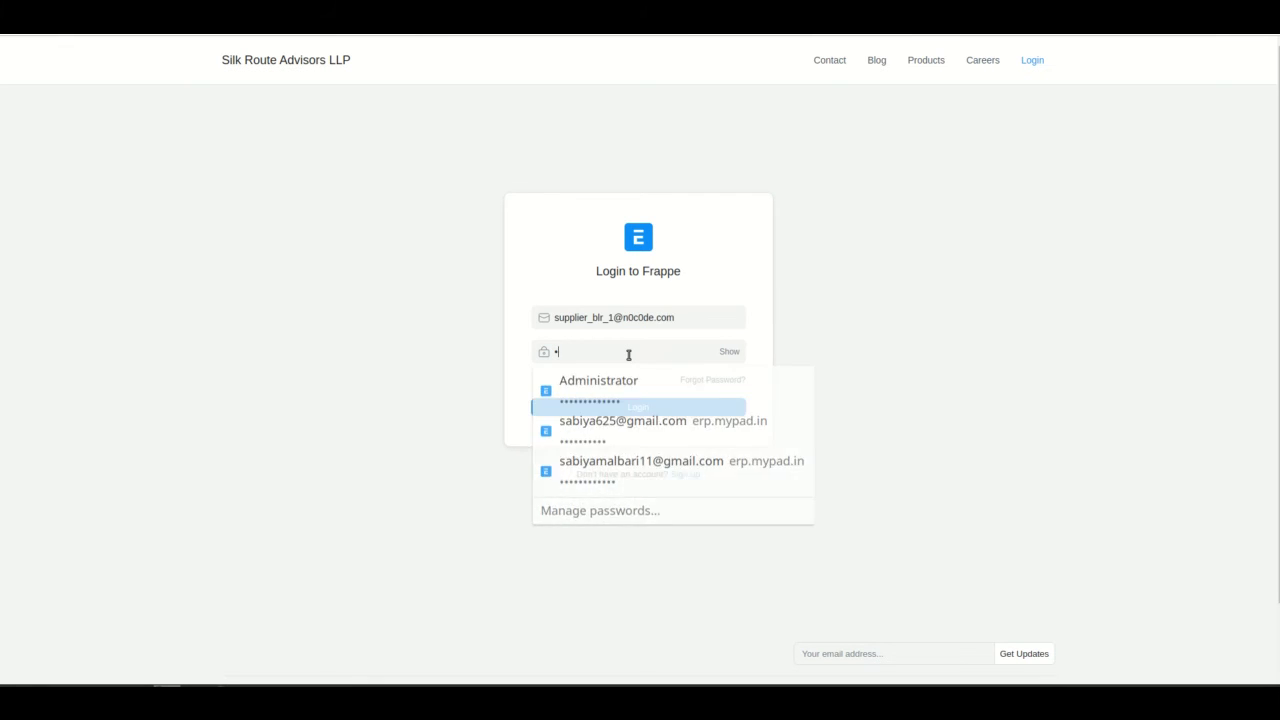
pyautogui.write('••••')
pyautogui.press('Return')
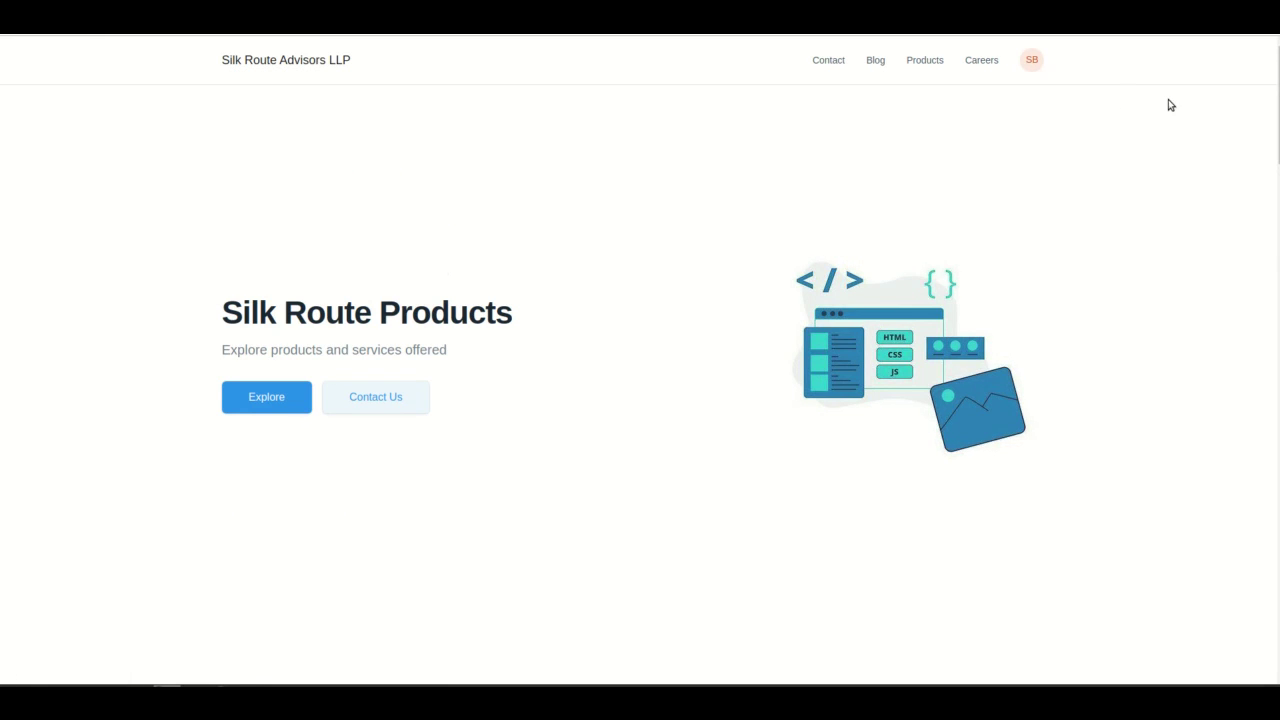
# From My Account's Request for Quotations list, open PUR-RFQ-2021-00009.
pyautogui.click(1031, 59)
pyautogui.click(1012, 91)
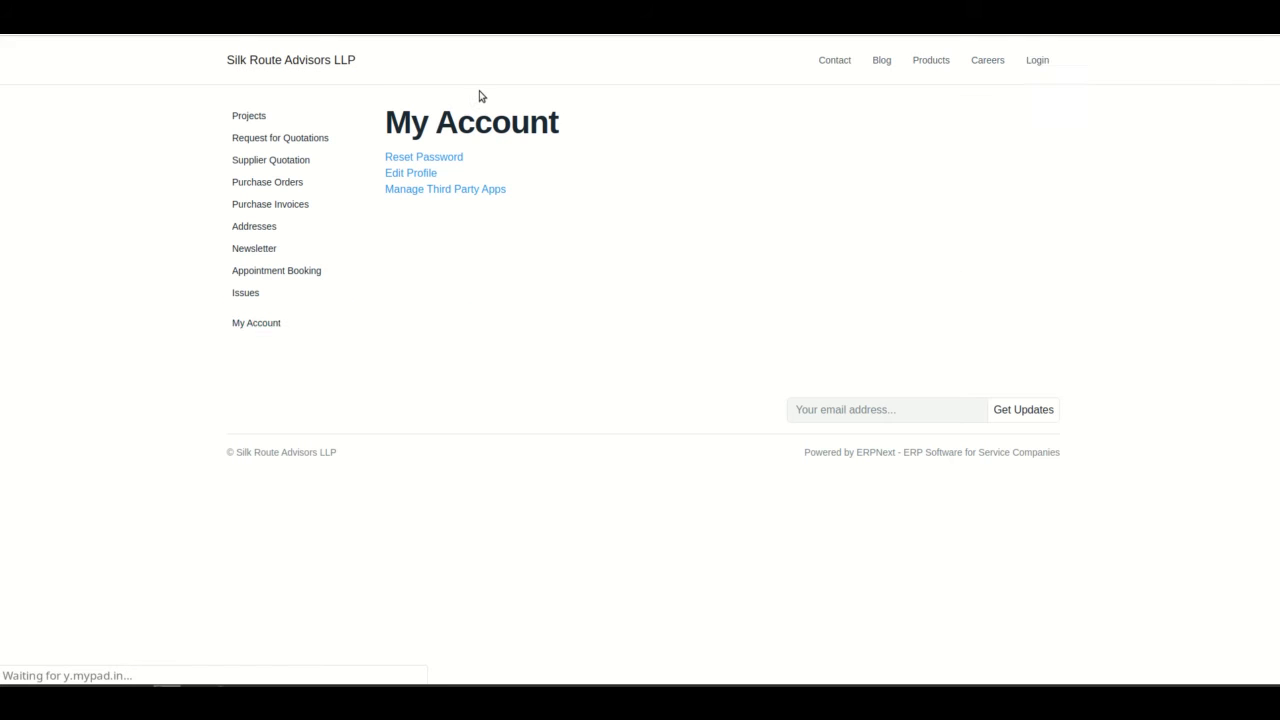
pyautogui.click(288, 143)
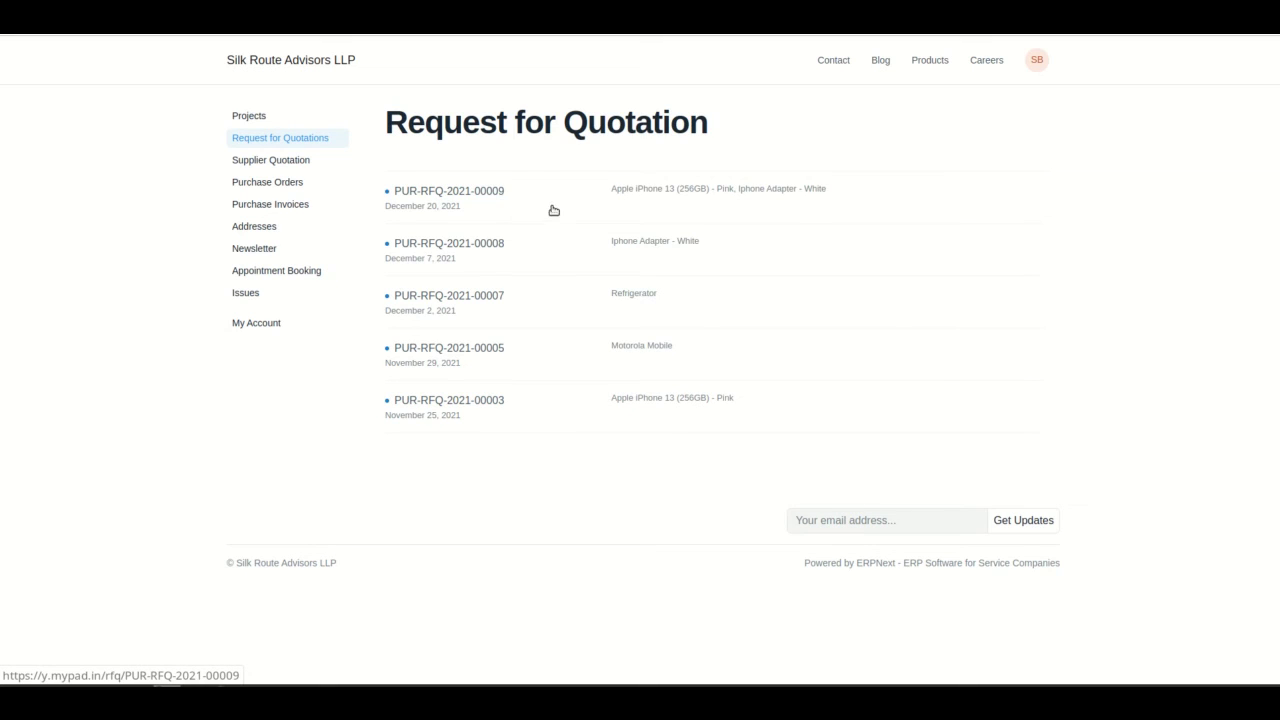
pyautogui.click(455, 202)
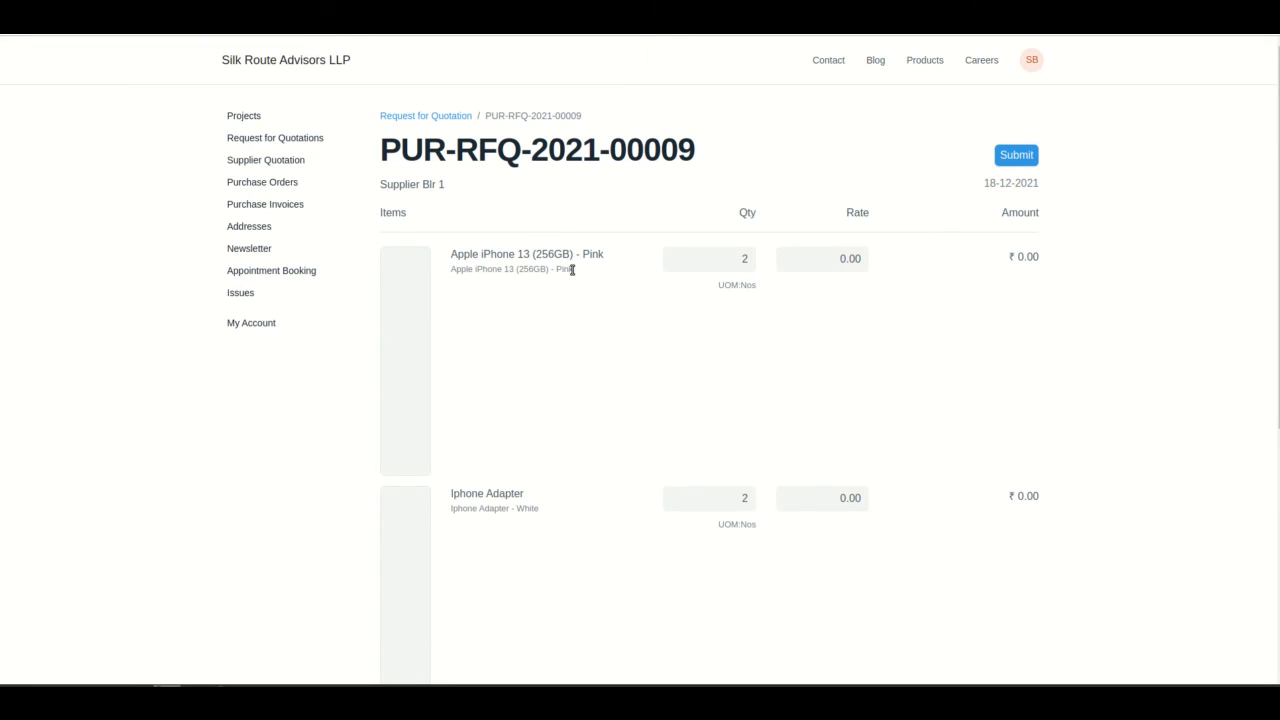
# Quote 35,000 for the iPhone, correcting a mistyped 45,000, and 500 for the adapter.
pyautogui.scroll(-3, 675, 404)
pyautogui.scroll(3, 675, 404)
pyautogui.doubleClick(845, 260)
pyautogui.write('45000')
pyautogui.click(893, 372)
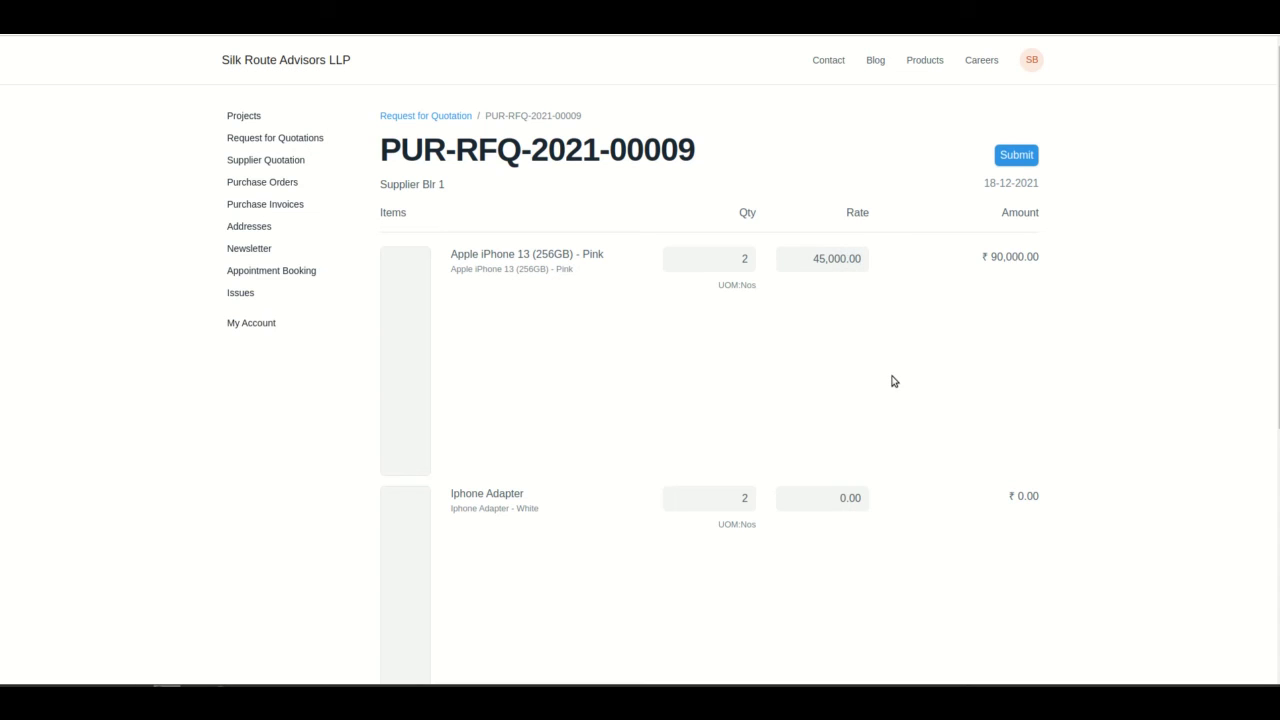
pyautogui.click(846, 257)
pyautogui.write('35000')
pyautogui.click(894, 362)
pyautogui.click(843, 499)
pyautogui.write('500')
pyautogui.click(908, 548)
# Add the note 'Best rates available' to the quotation.
pyautogui.scroll(-3, 860, 591)
pyautogui.scroll(3, 971, 234)
pyautogui.scroll(-3, 555, 620)
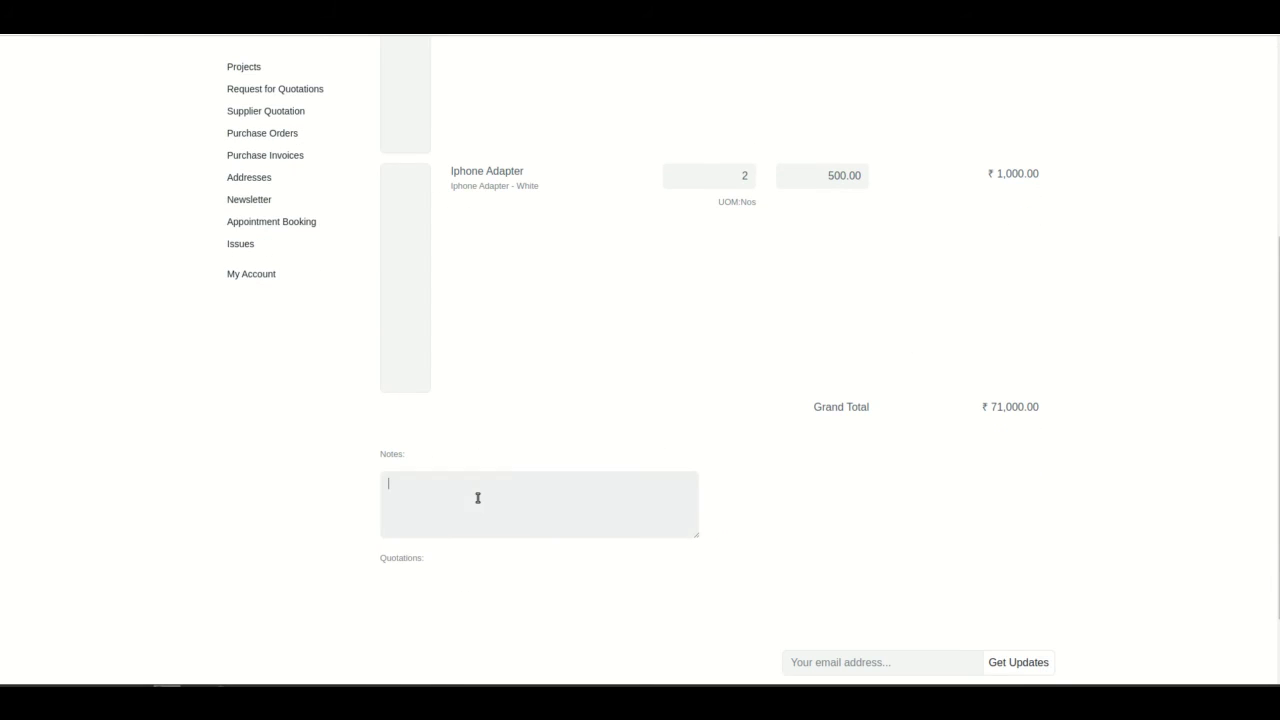
pyautogui.scroll(1, 478, 497)
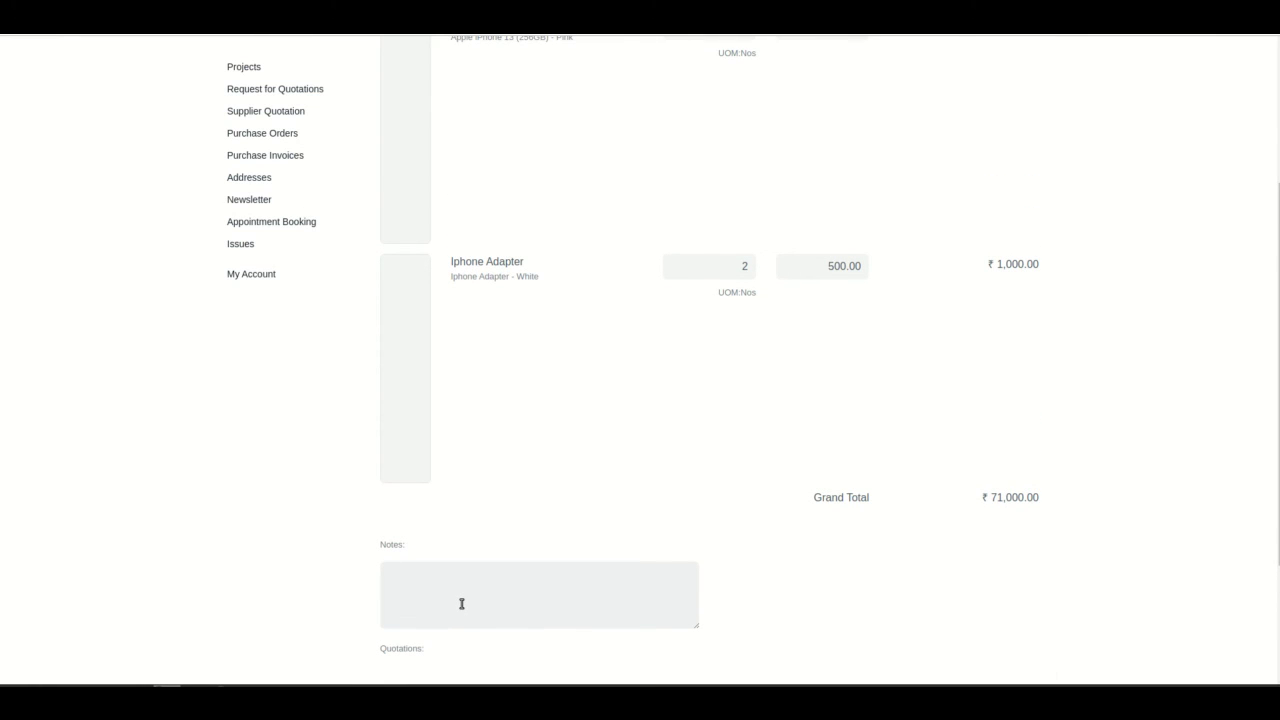
pyautogui.write('Best rates available')
# Submit the quotation and switch to the back-office Supplier Quotation list window.
pyautogui.scroll(3, 965, 263)
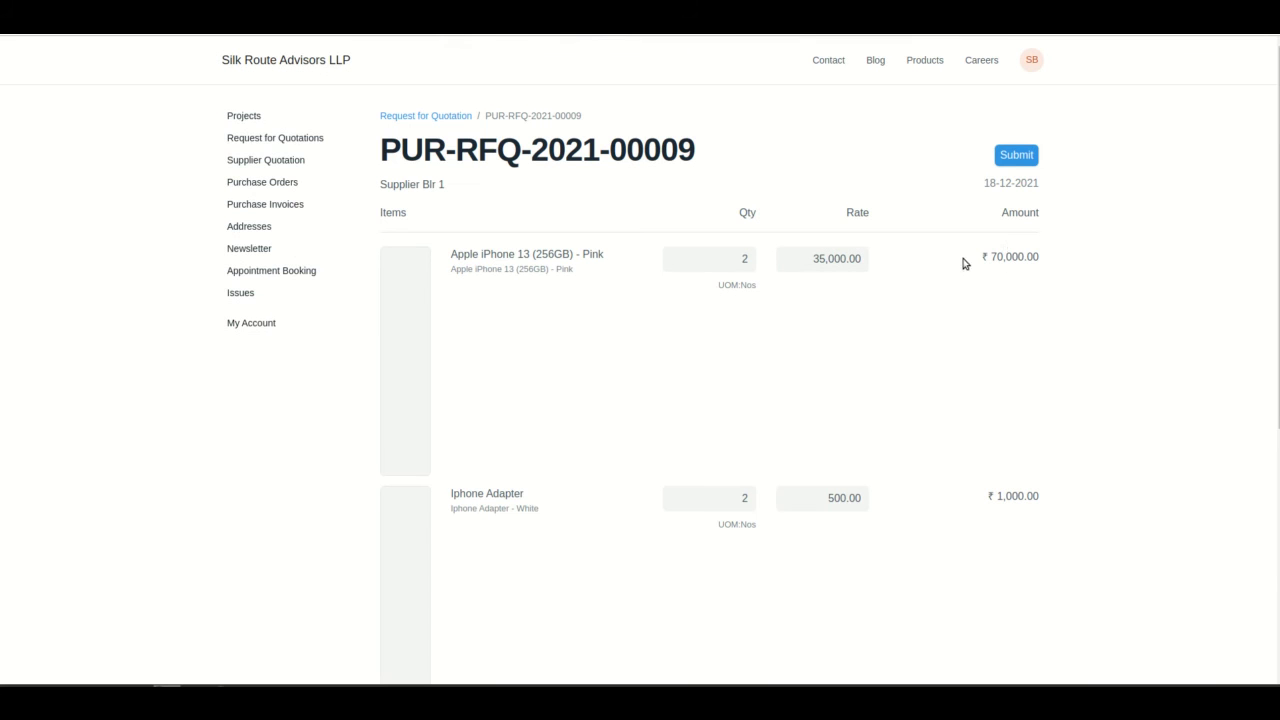
pyautogui.click(1016, 155)
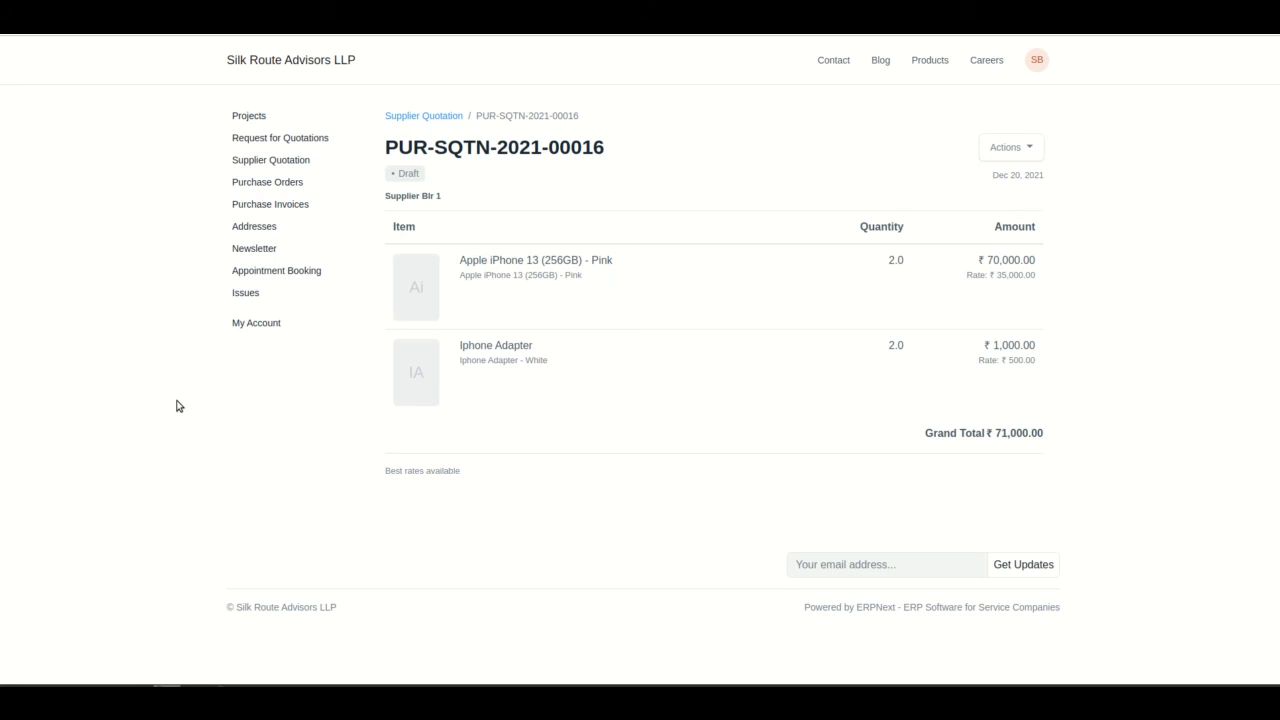
pyautogui.hotkey('alt', 'Tab')
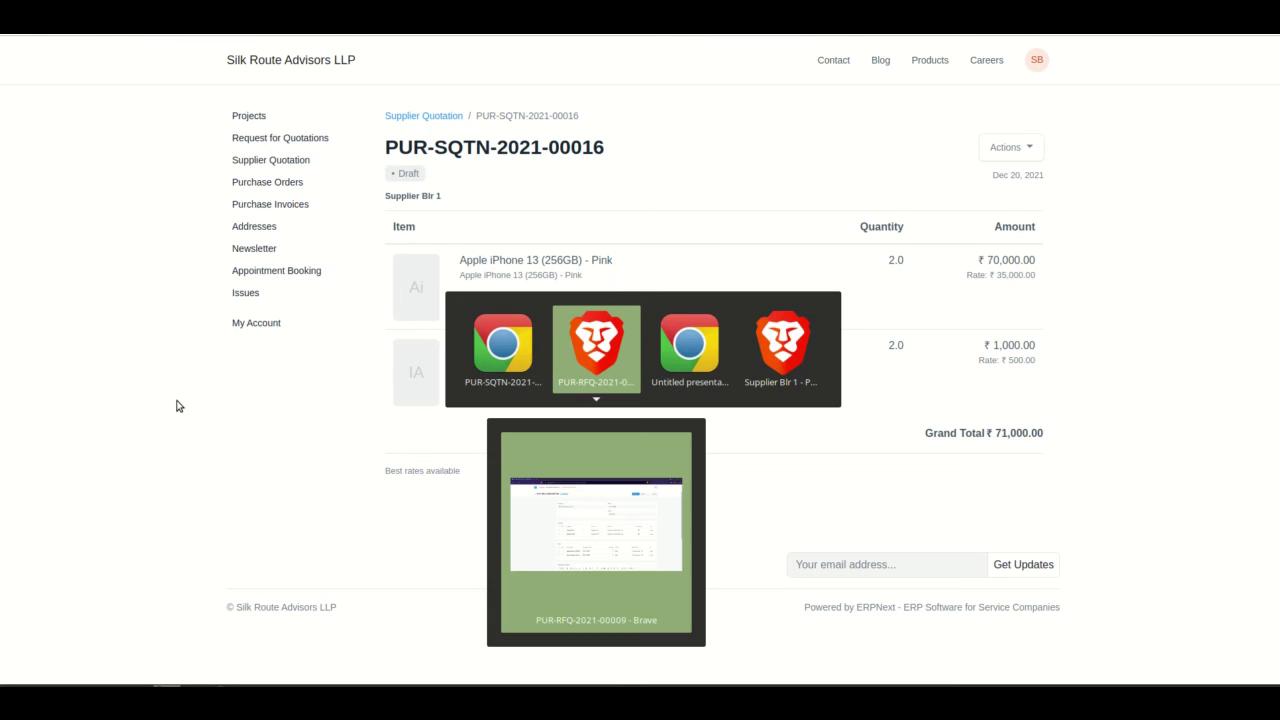
pyautogui.hotkey('alt', 'Tab')
pyautogui.hotkey('alt', 'Tab')
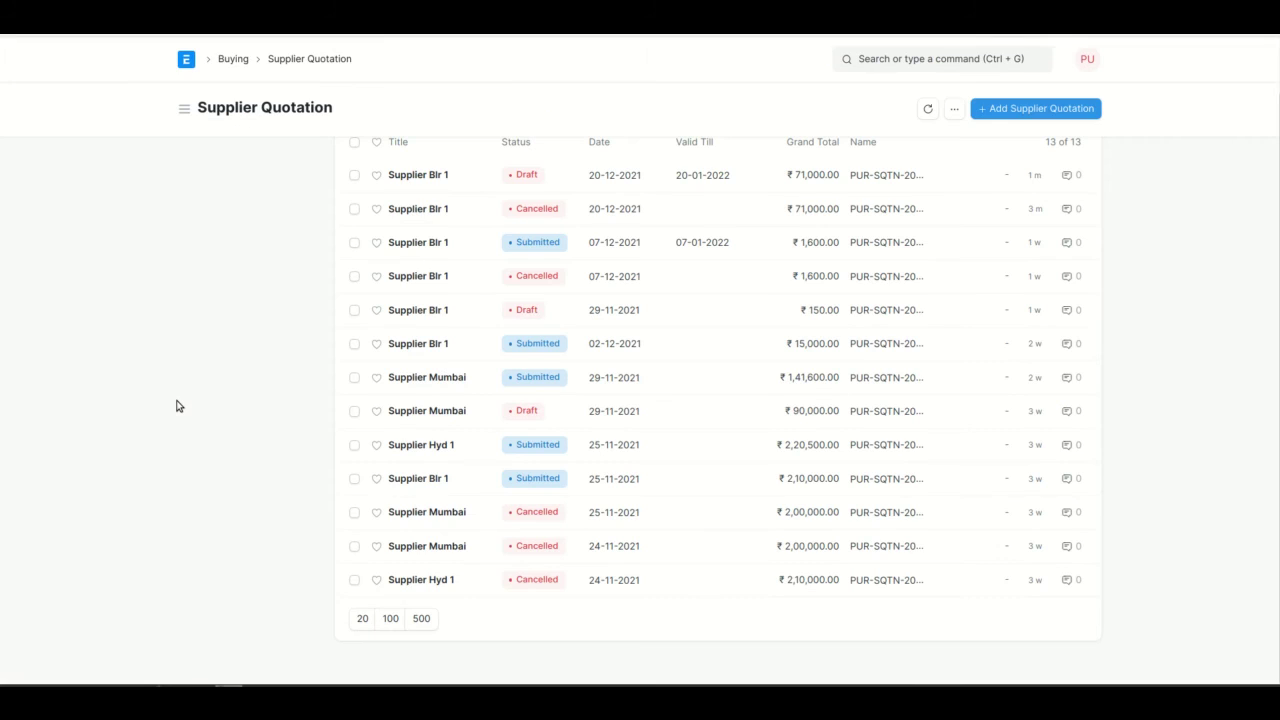
pyautogui.scroll(1, 297, 187)
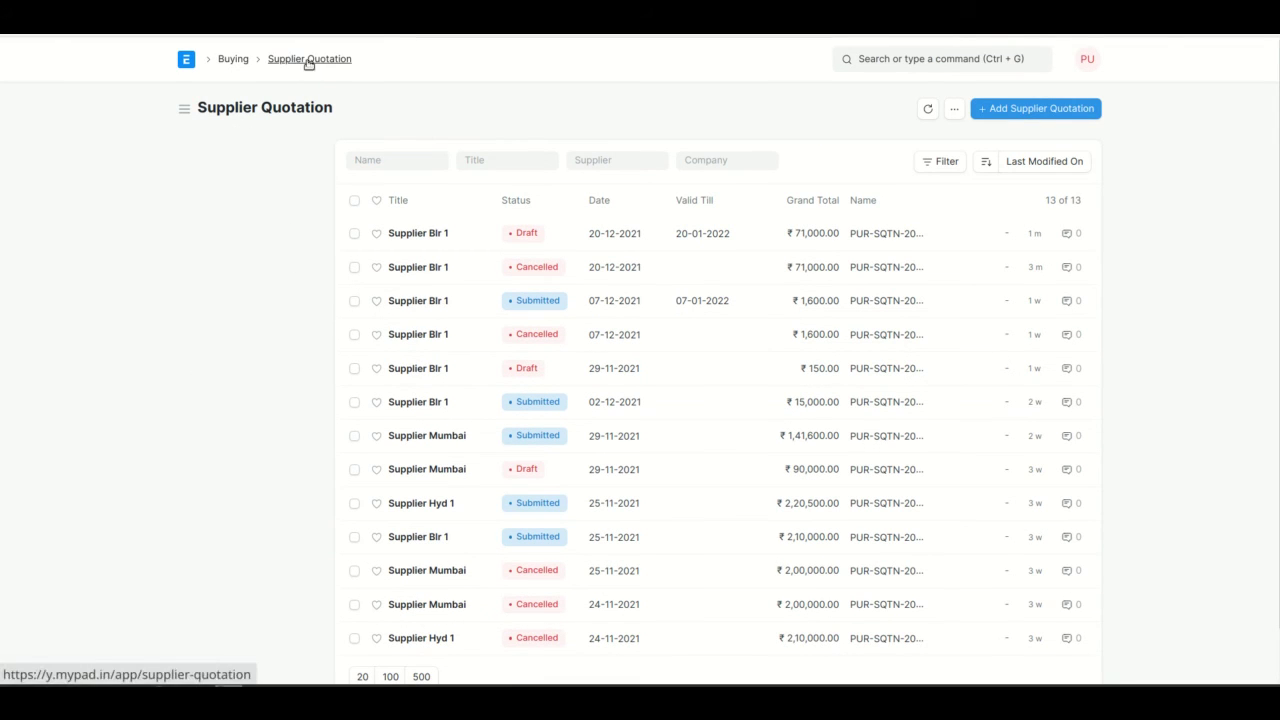
pyautogui.click(445, 240)
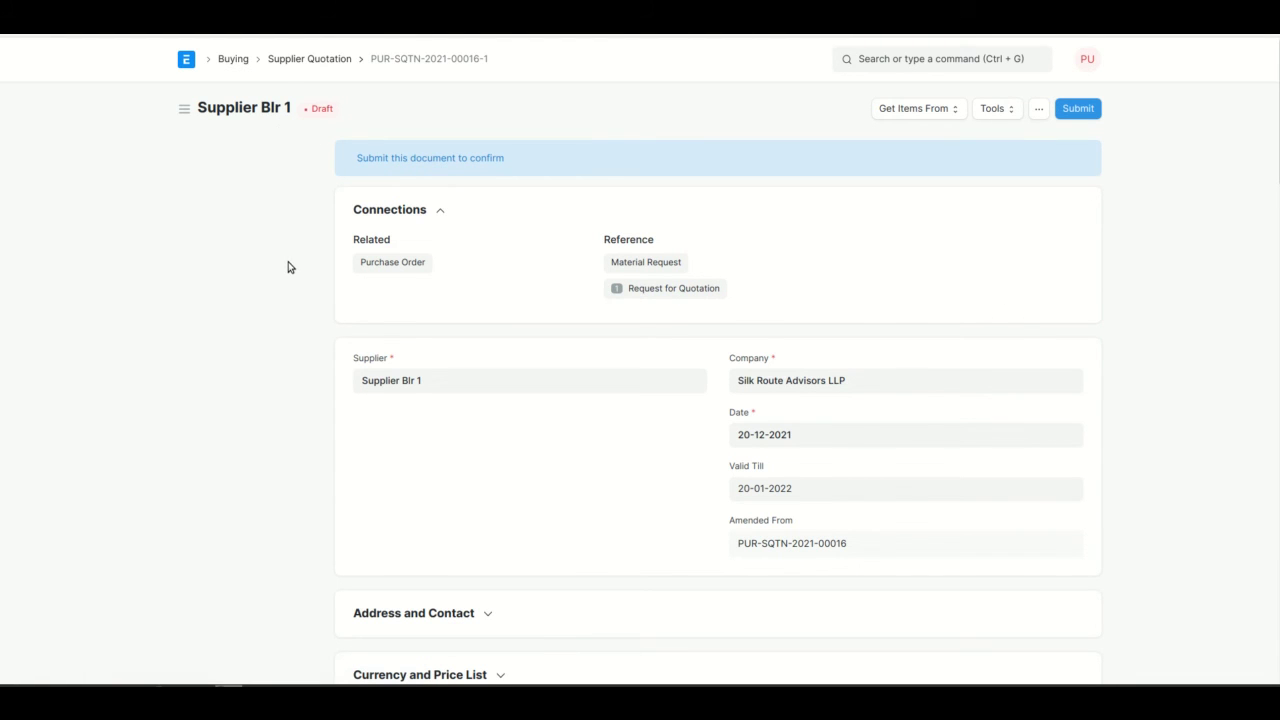
pyautogui.scroll(-10, 311, 449)
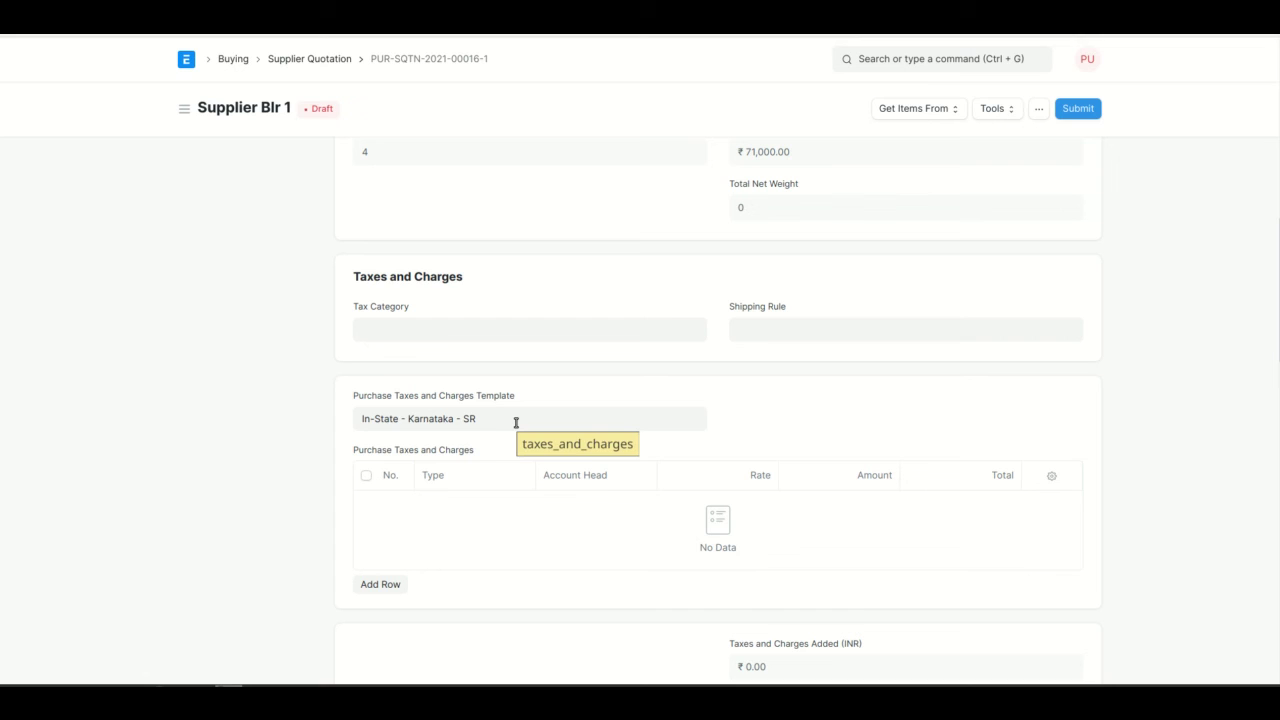
# Reselect In-State - Karnataka - SR as tax template, then save with CGST and SGST ₹1,750 each.
pyautogui.click(516, 421)
pyautogui.hotkey('ctrl', 'a')
pyautogui.press('BackSpace')
pyautogui.click(639, 390)
pyautogui.click(571, 419)
pyautogui.write('in')
pyautogui.click(574, 454)
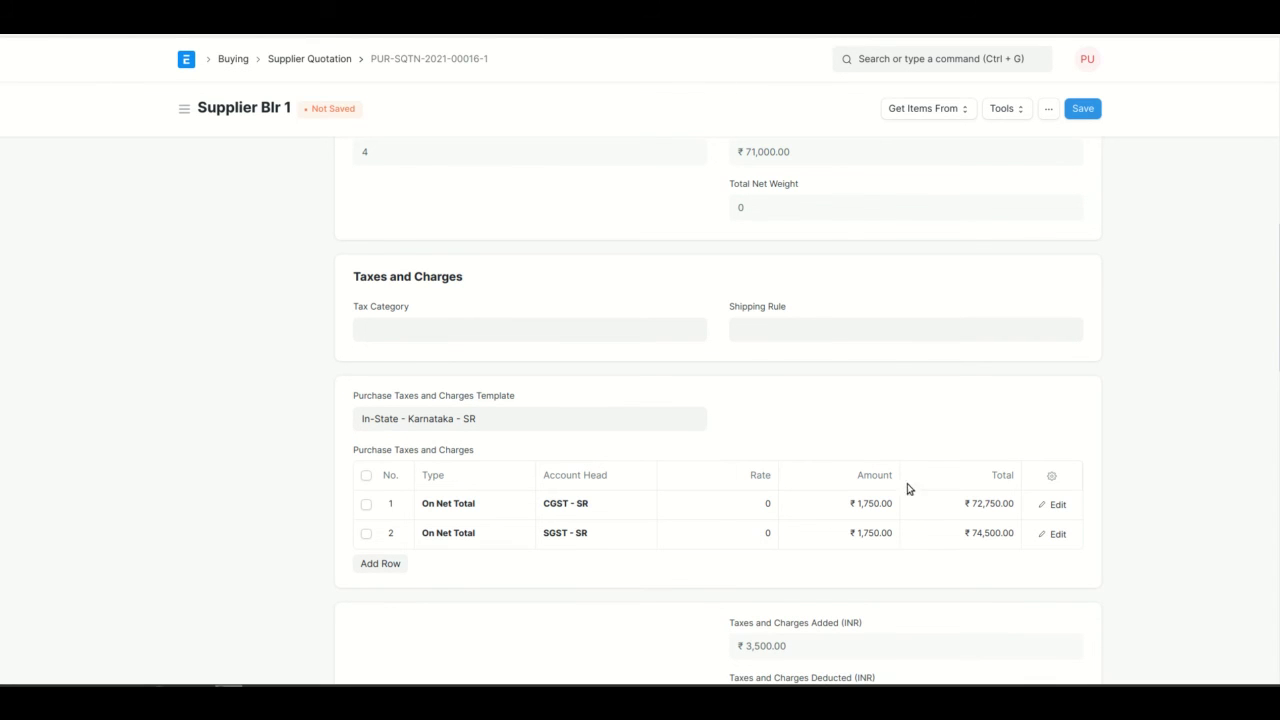
pyautogui.scroll(2, 853, 456)
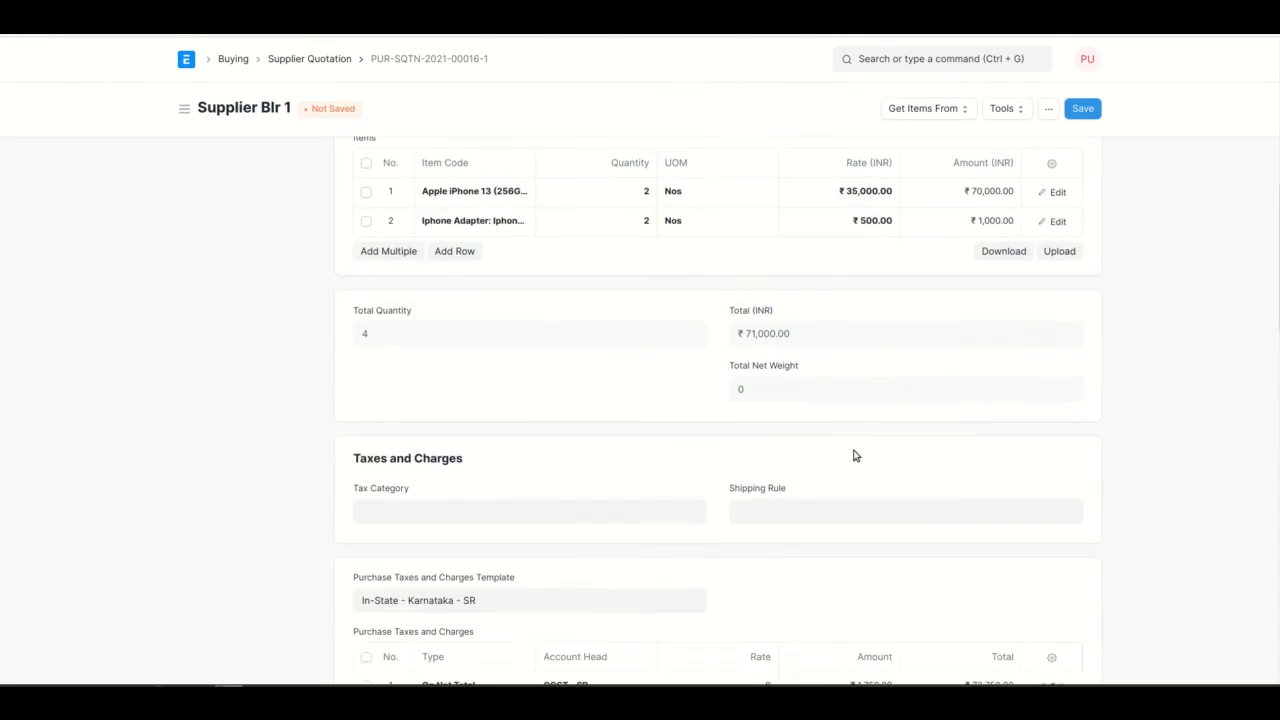
pyautogui.click(1084, 112)
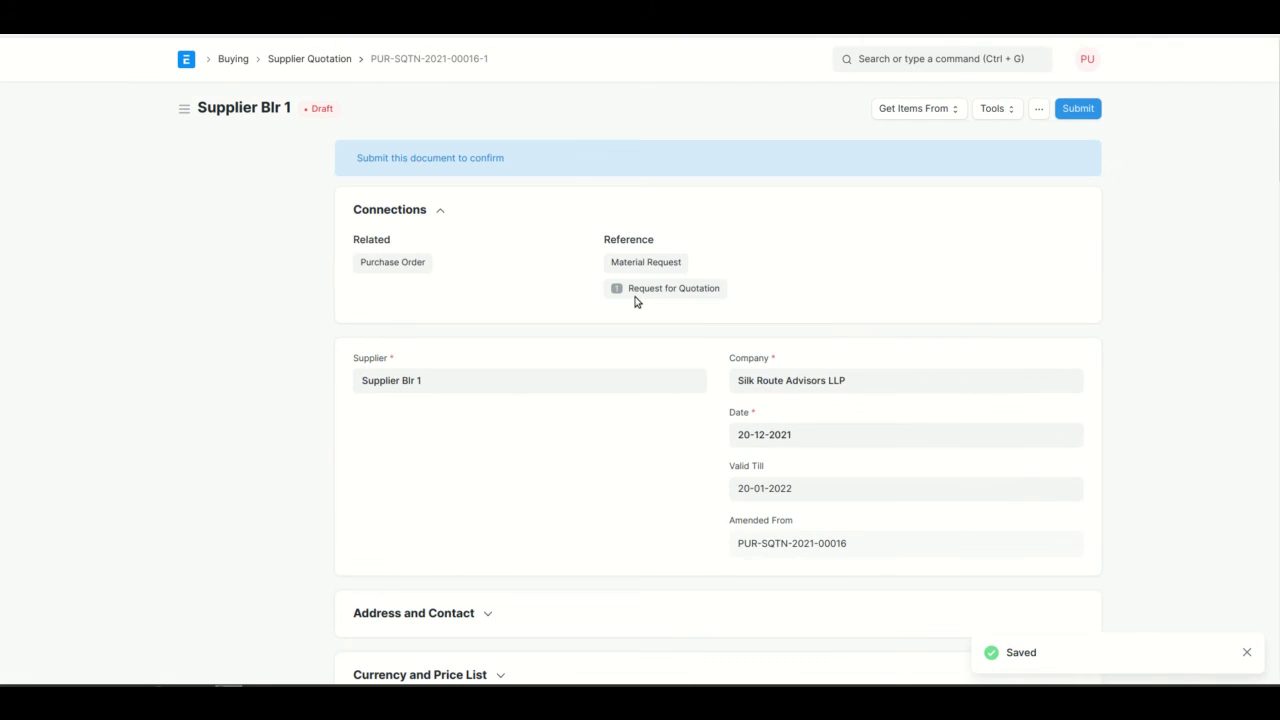
pyautogui.scroll(-6, 634, 302)
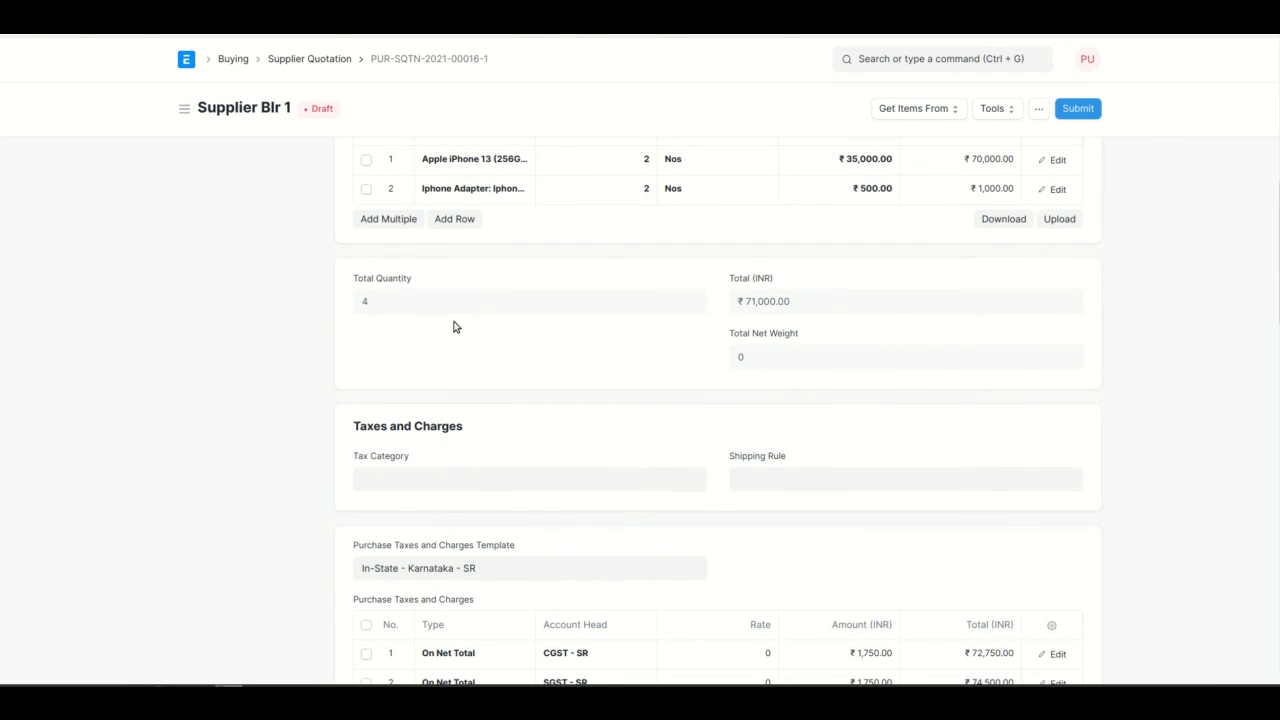
pyautogui.scroll(-2, 443, 651)
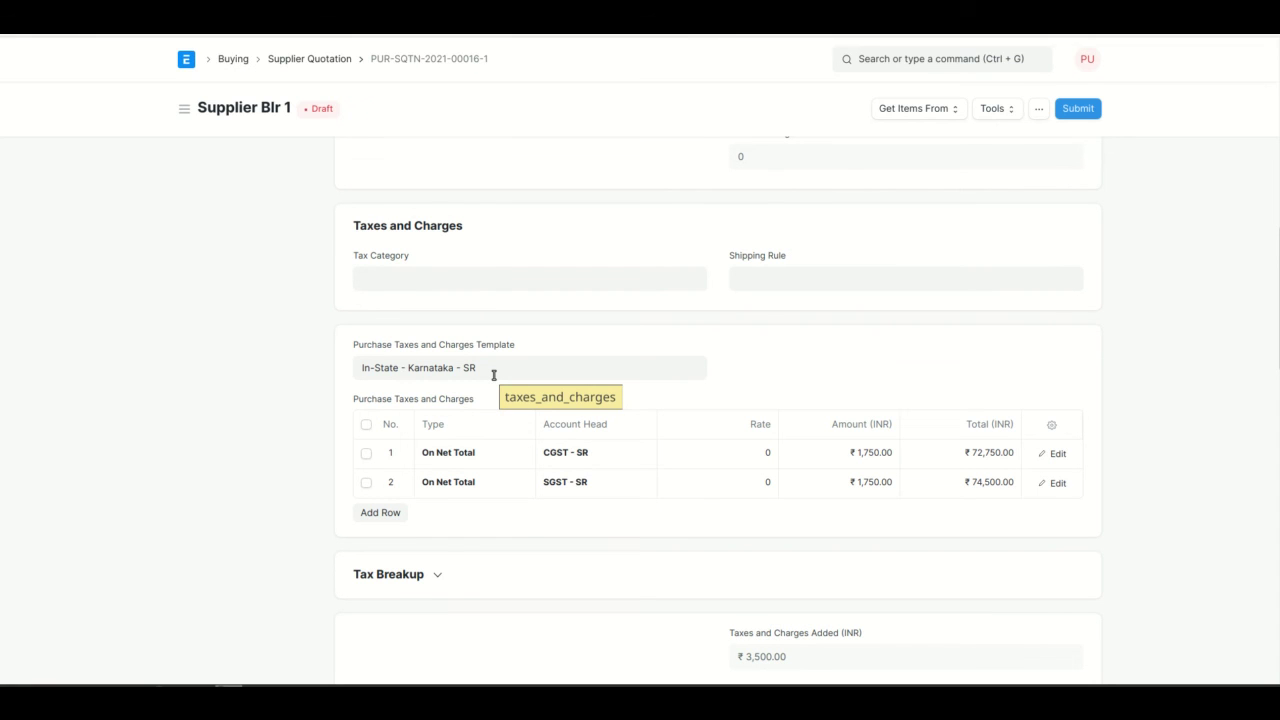
pyautogui.scroll(15, 493, 375)
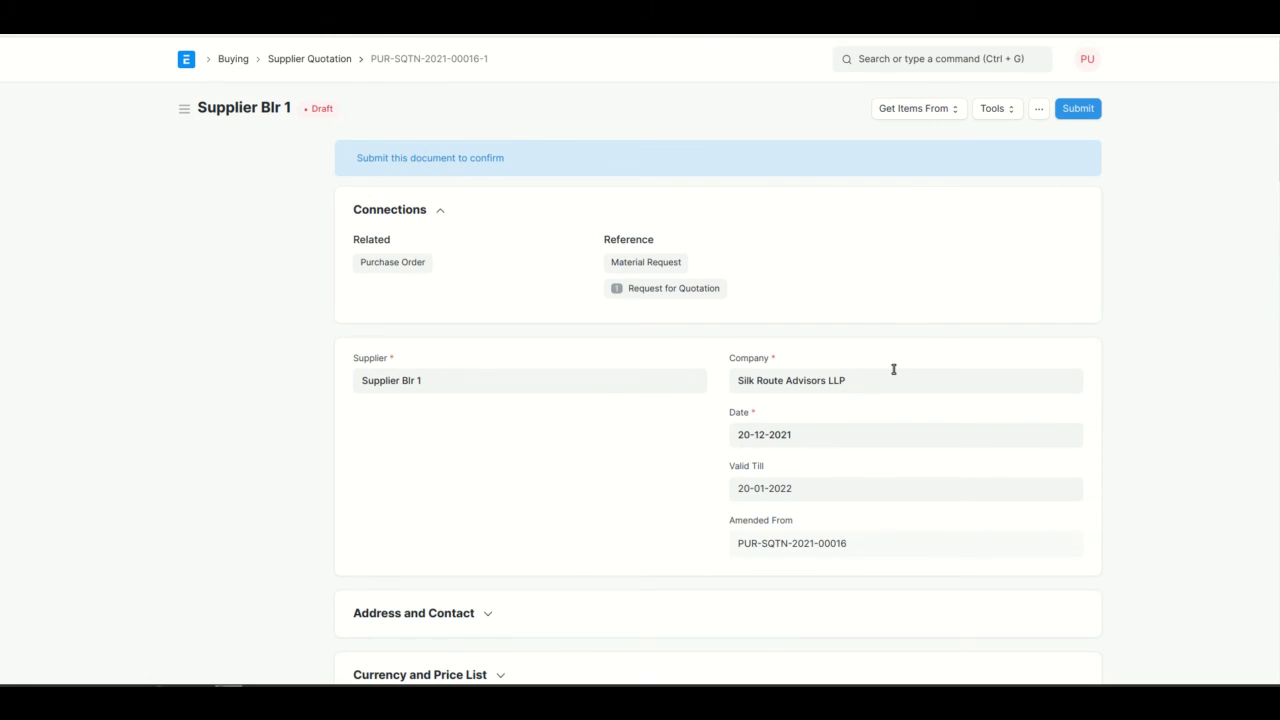
pyautogui.scroll(-4, 894, 368)
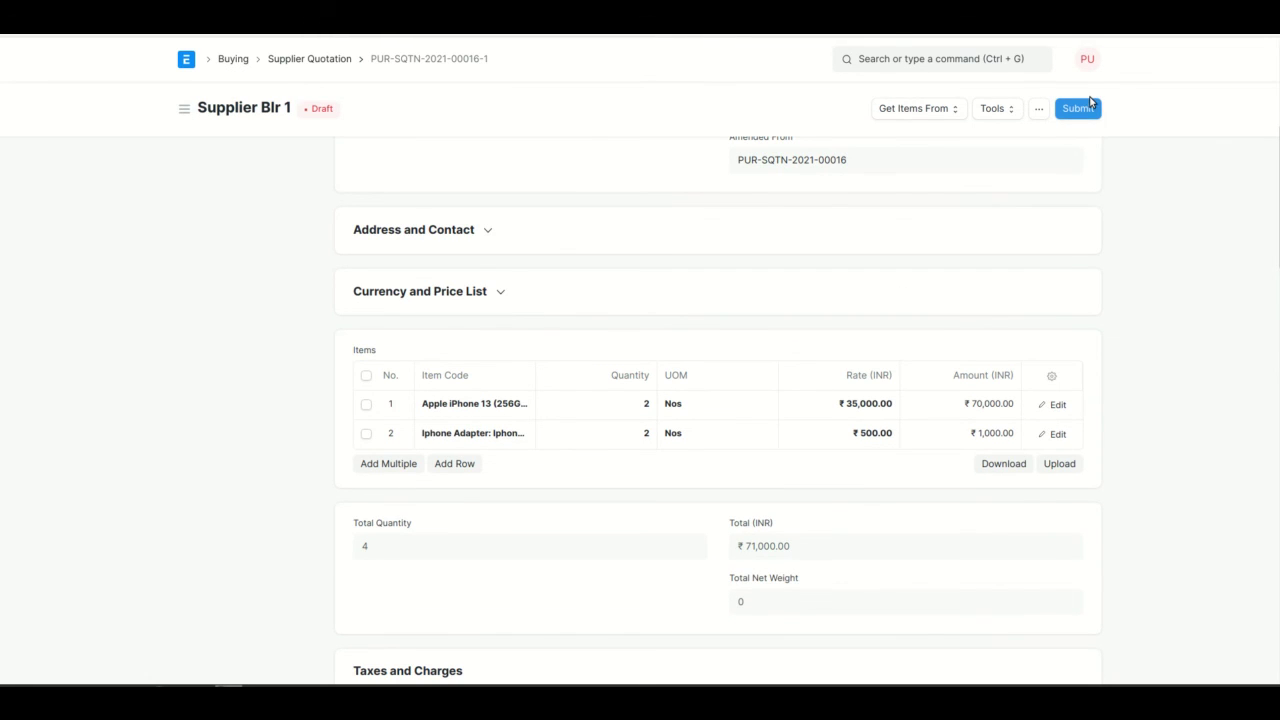
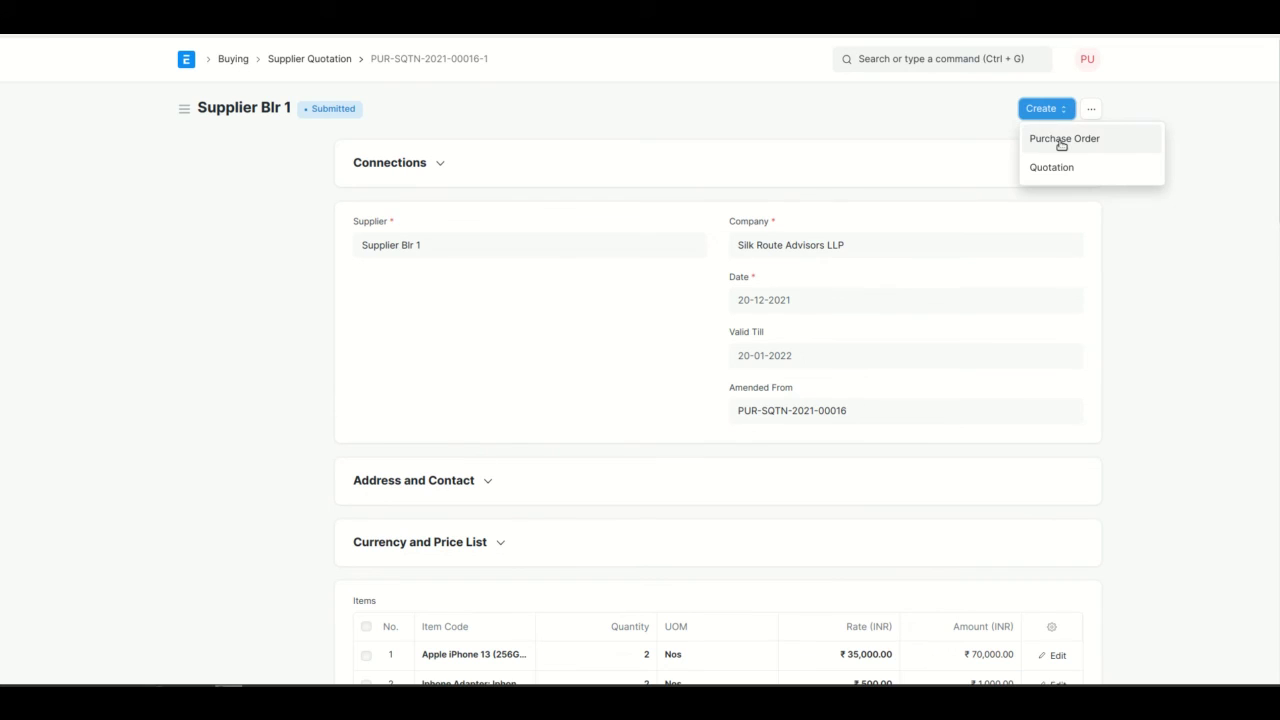
# Create a purchase order from the supplier quotation, required by 20-12-2021.
pyautogui.click(1059, 139)
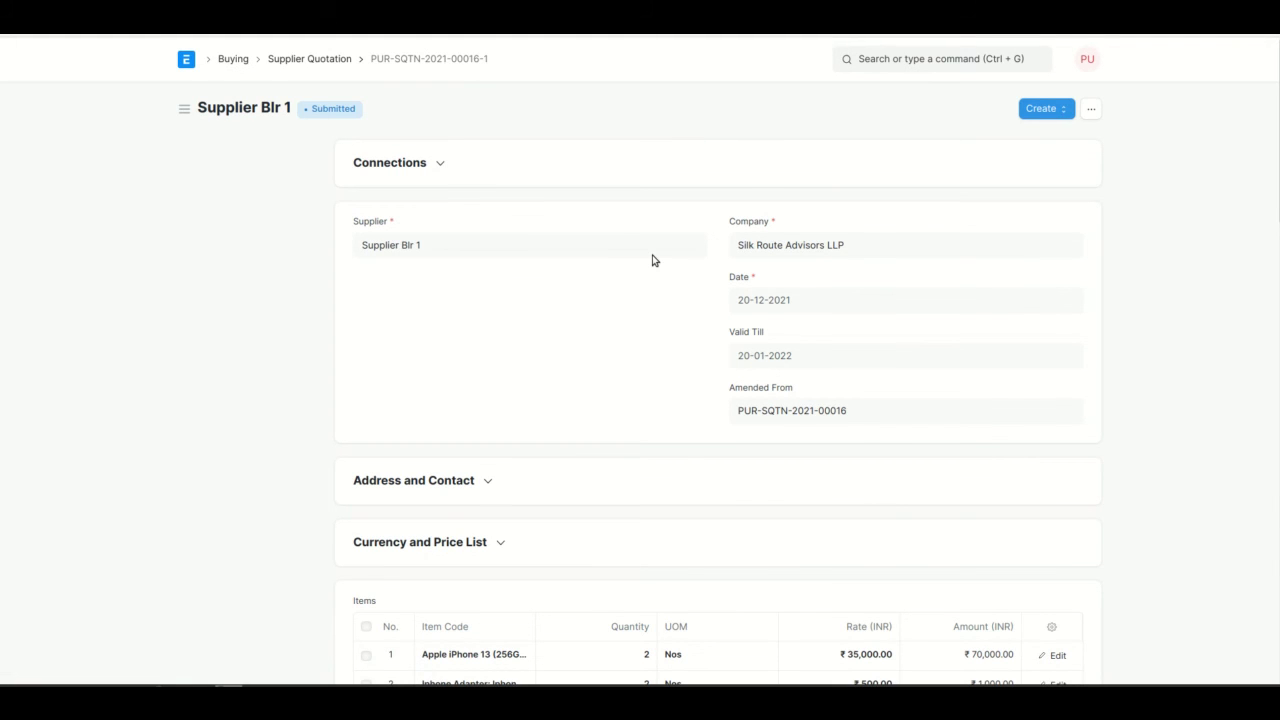
pyautogui.scroll(-2, 553, 455)
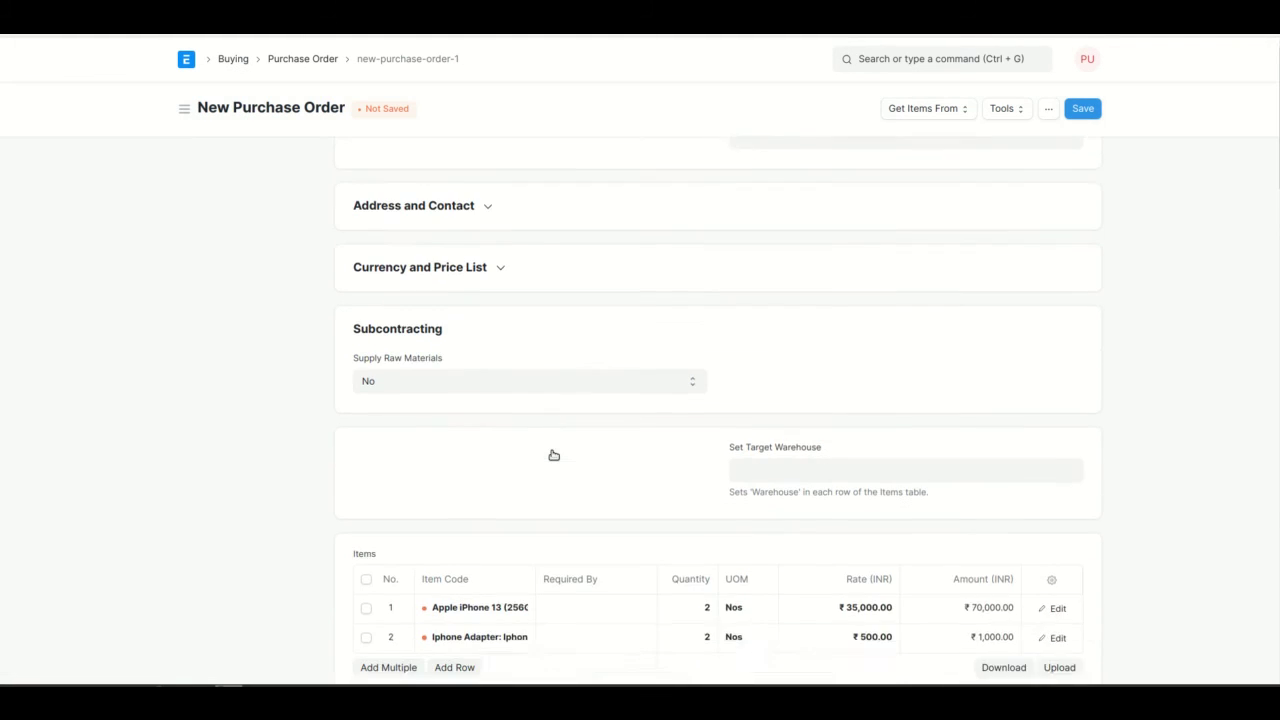
pyautogui.scroll(2, 553, 455)
pyautogui.click(836, 270)
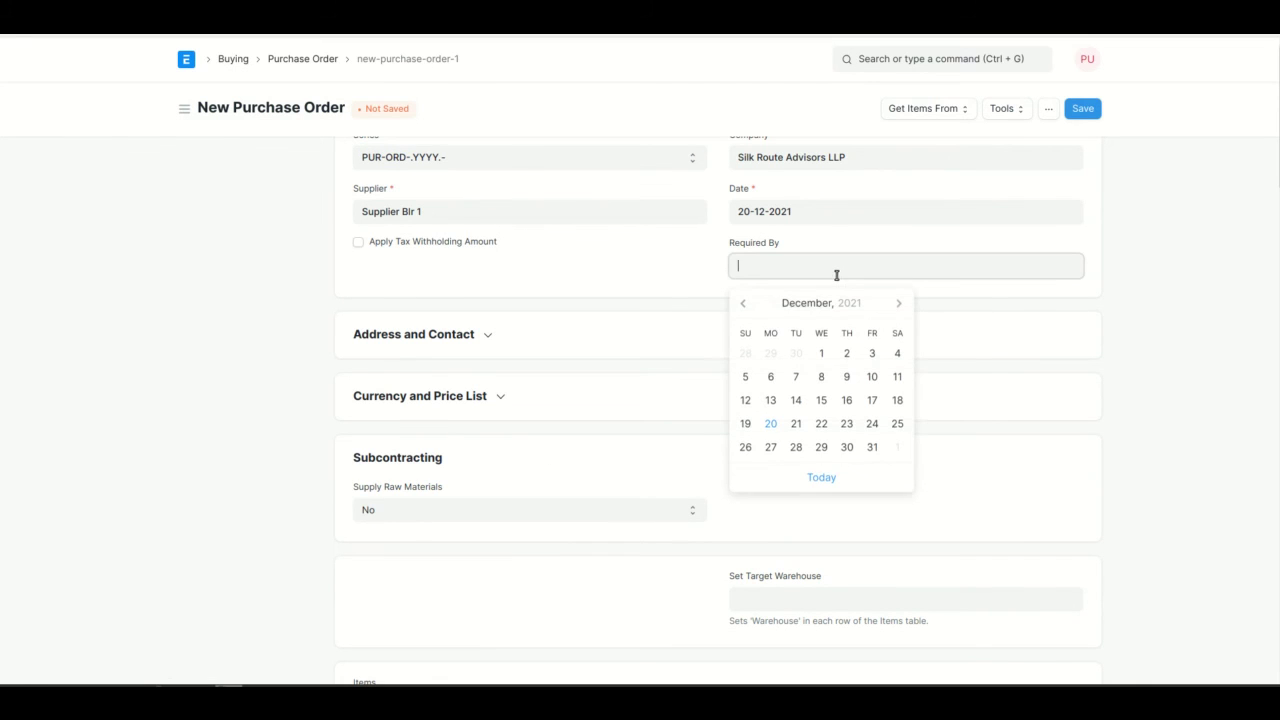
pyautogui.click(779, 432)
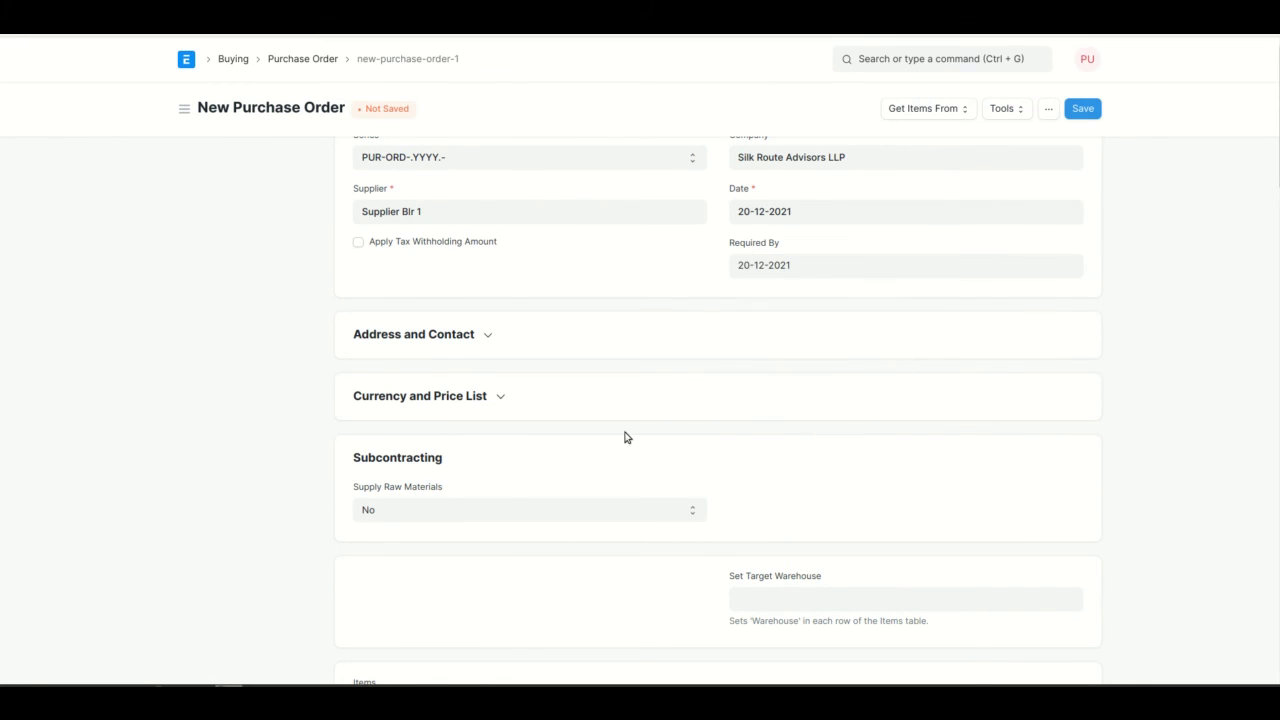
# Set the target warehouse to Finished Goods - SR and save the draft order.
pyautogui.scroll(-4, 624, 436)
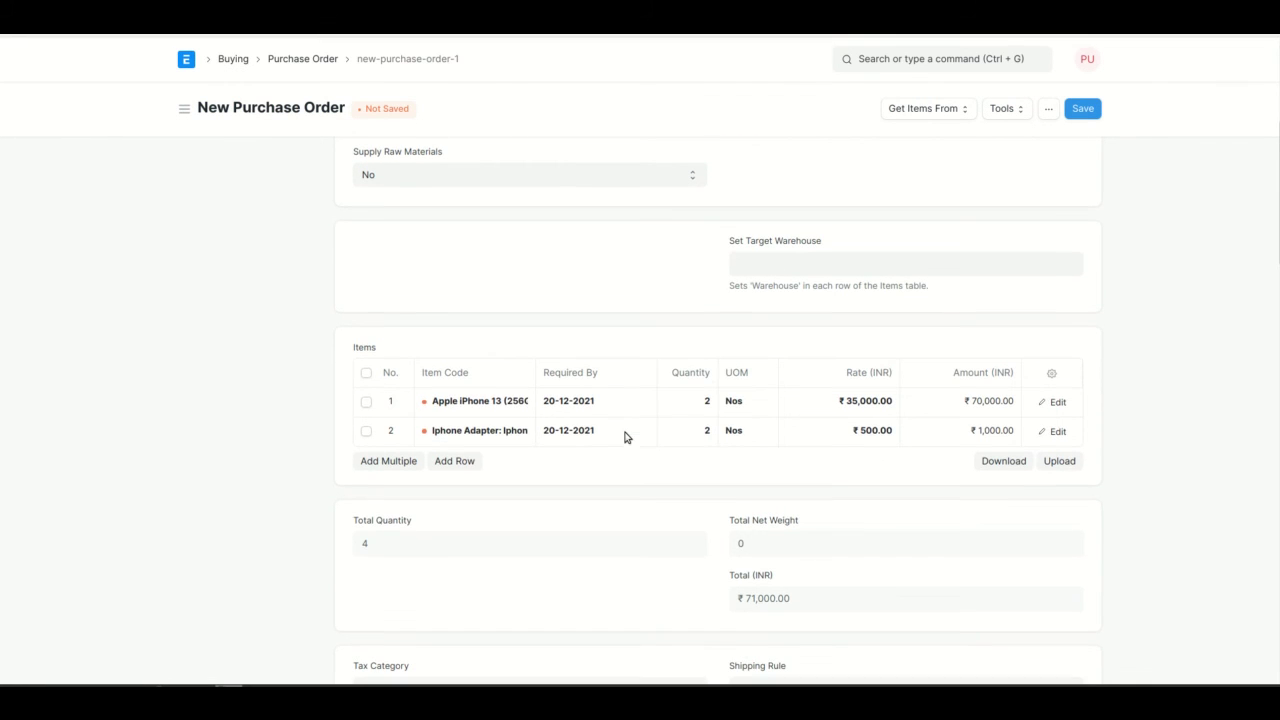
pyautogui.click(755, 269)
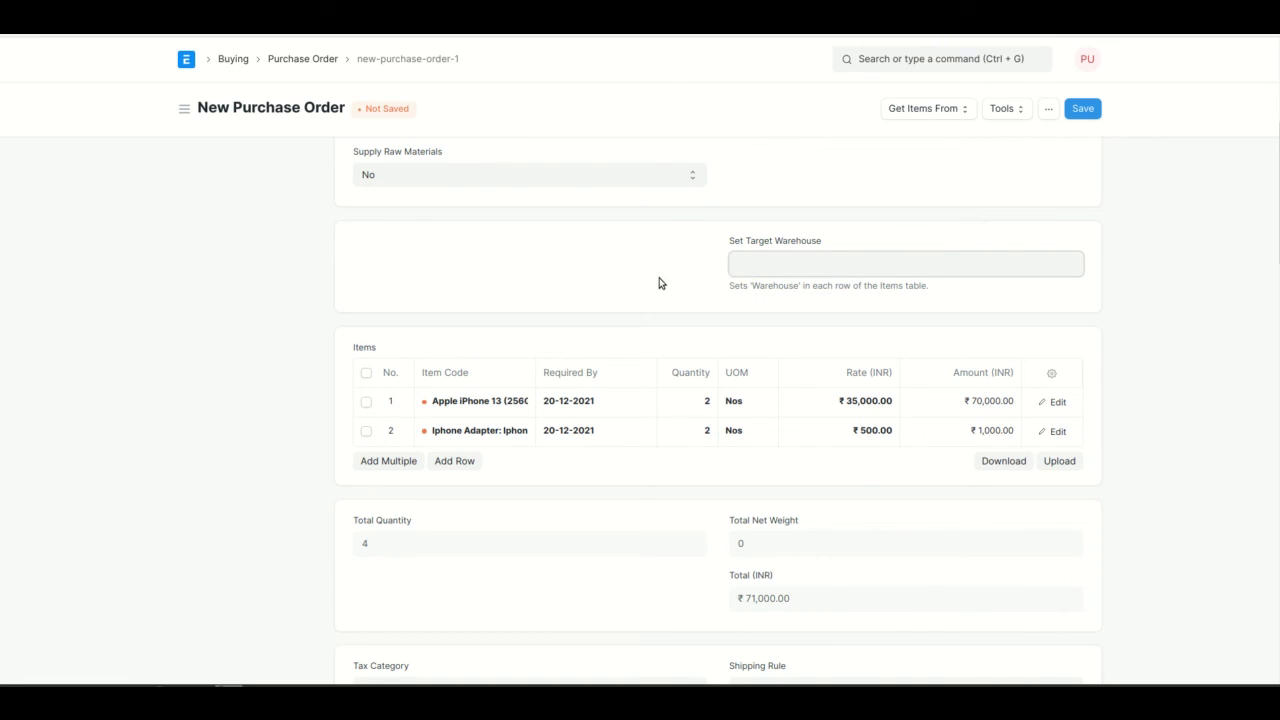
pyautogui.click(509, 363)
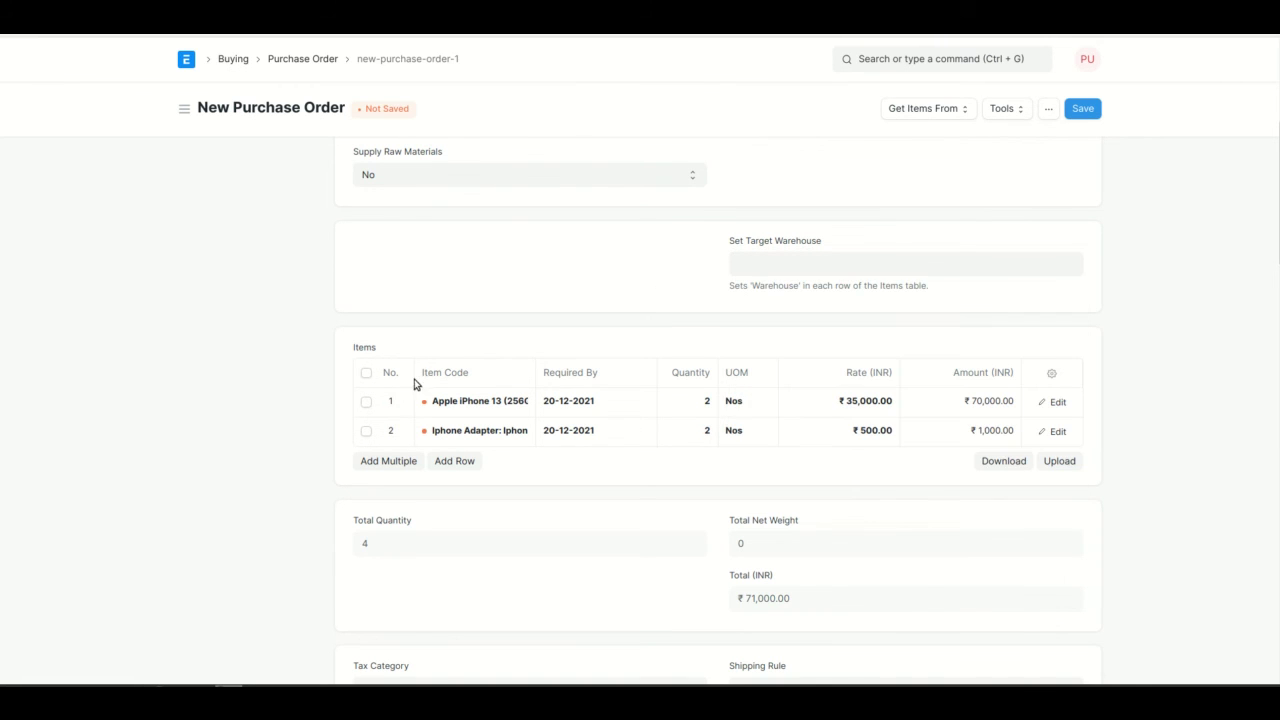
pyautogui.click(821, 261)
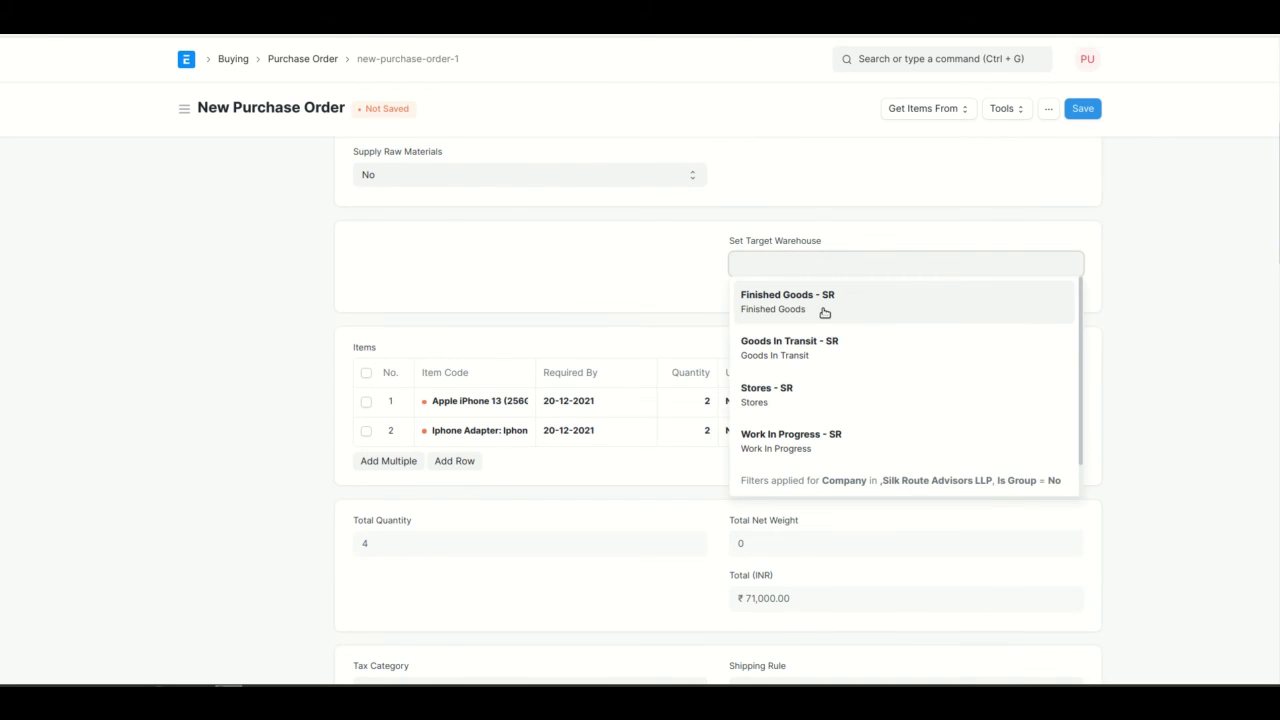
pyautogui.click(825, 313)
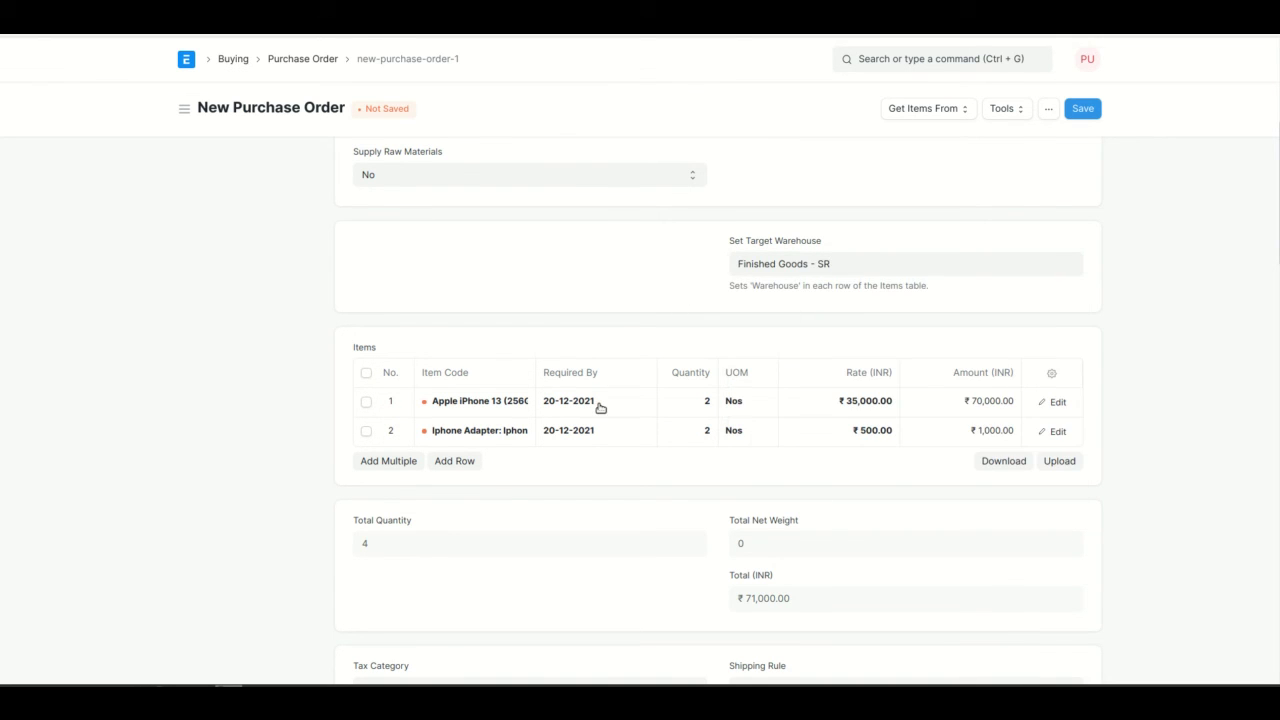
pyautogui.scroll(-5, 640, 360)
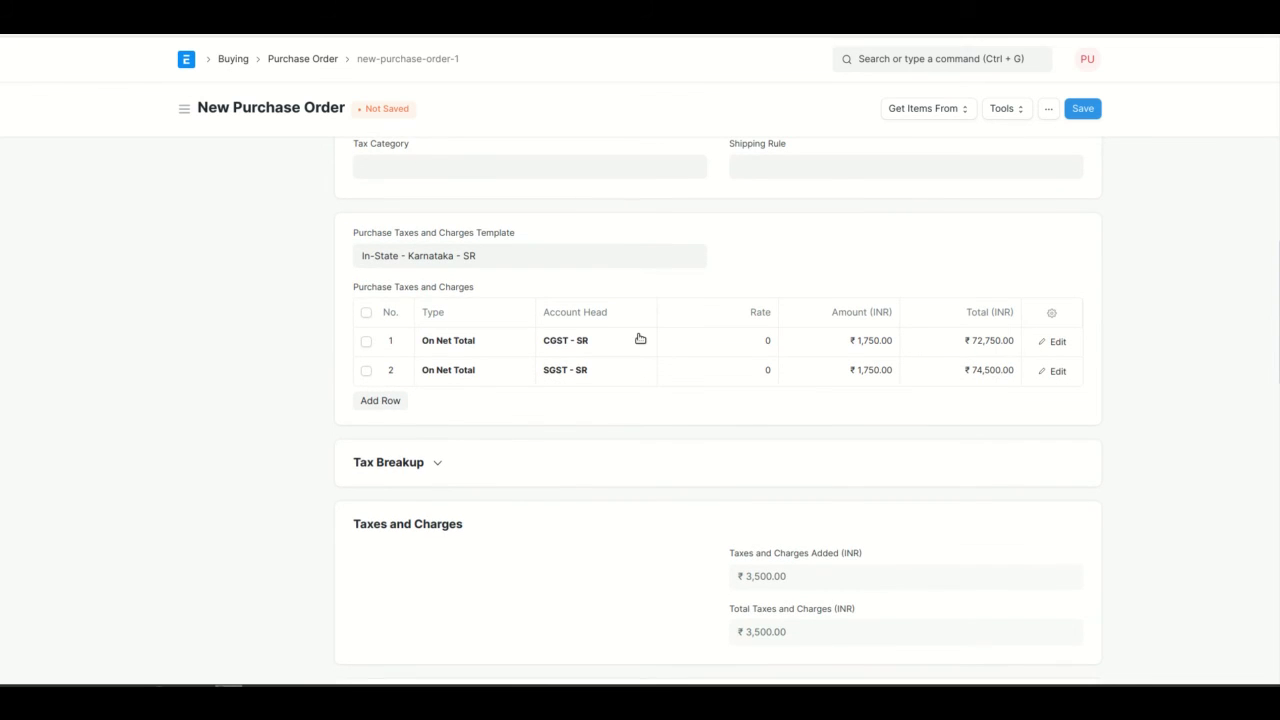
pyautogui.scroll(-2, 640, 338)
pyautogui.scroll(1, 414, 249)
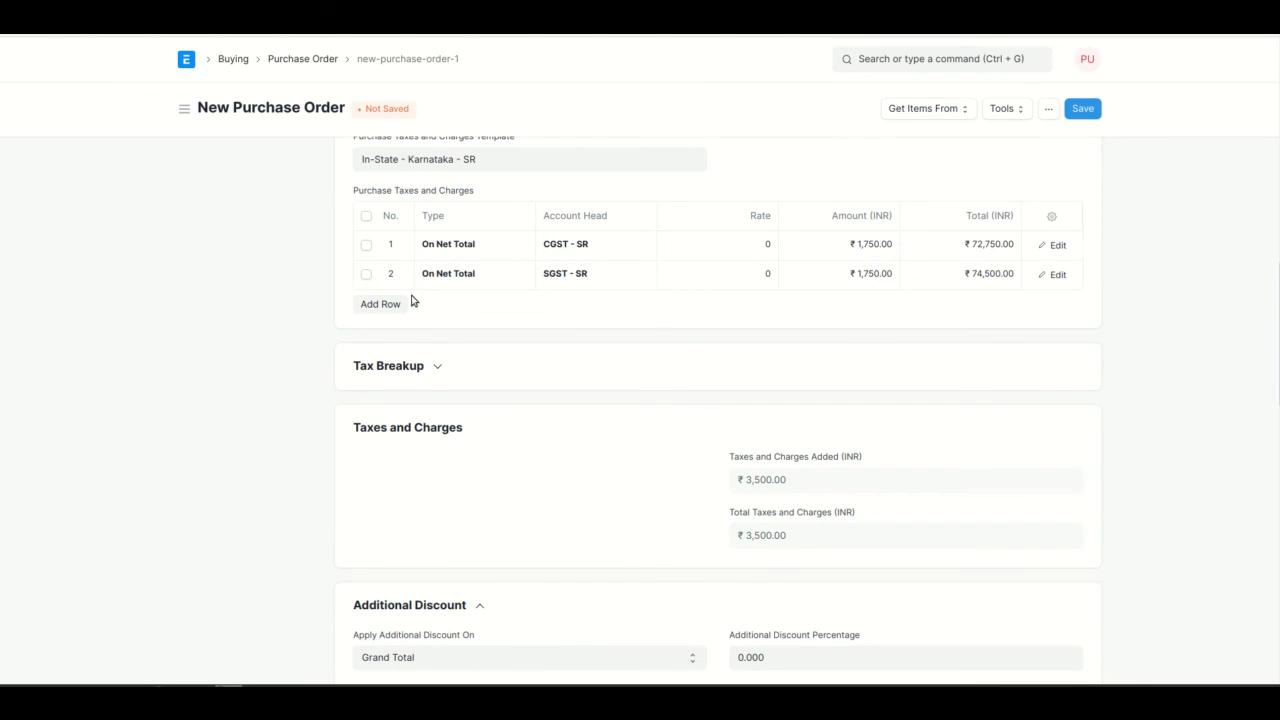
pyautogui.scroll(-5, 411, 300)
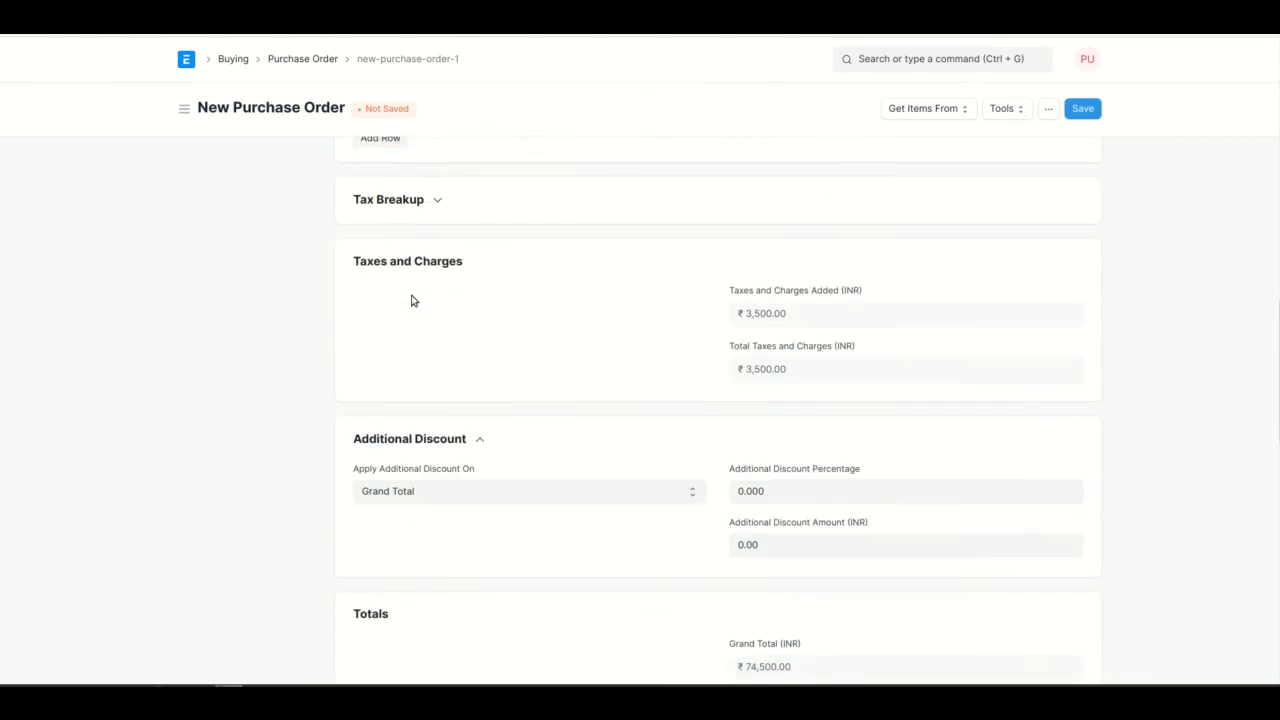
pyautogui.scroll(-5, 411, 300)
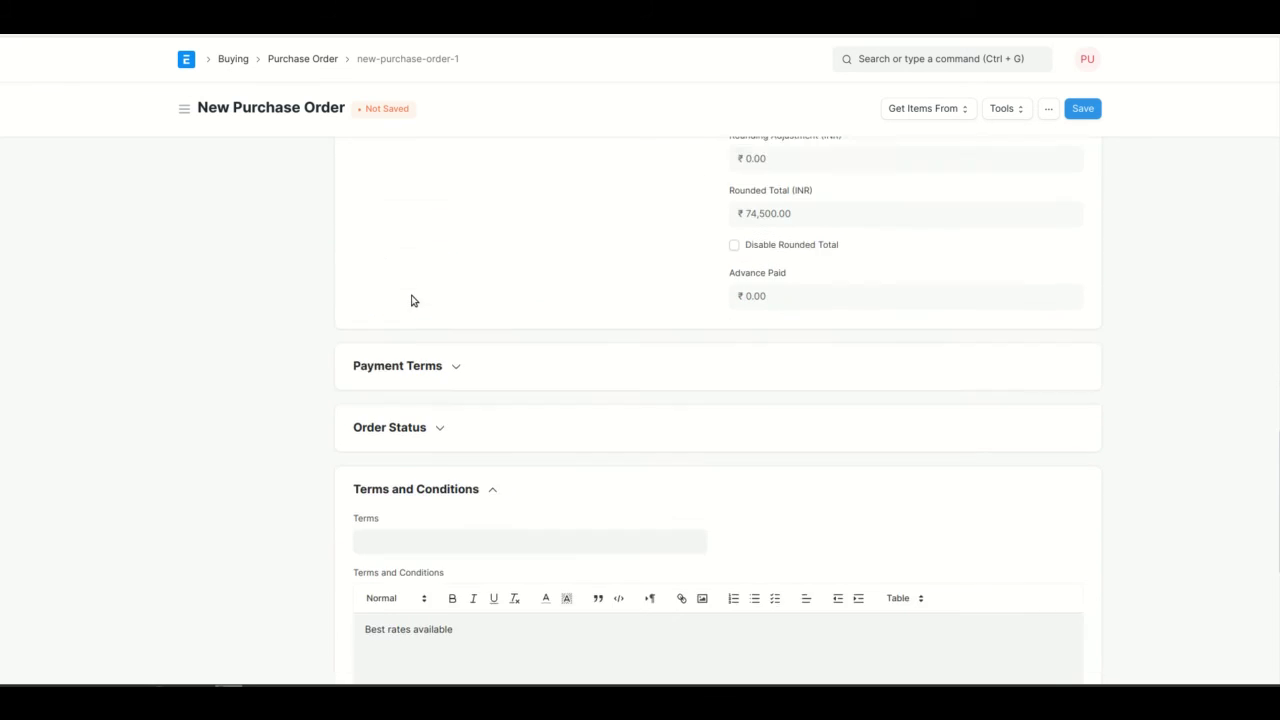
pyautogui.scroll(20, 412, 300)
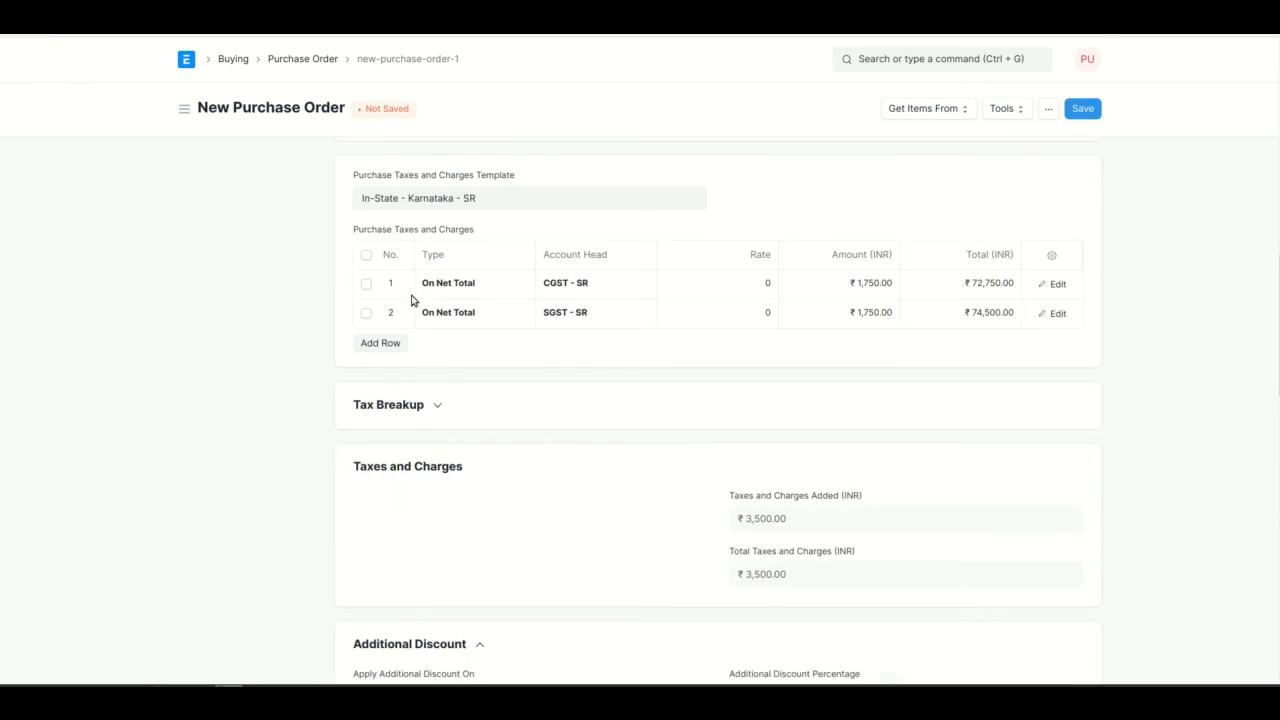
pyautogui.click(1083, 115)
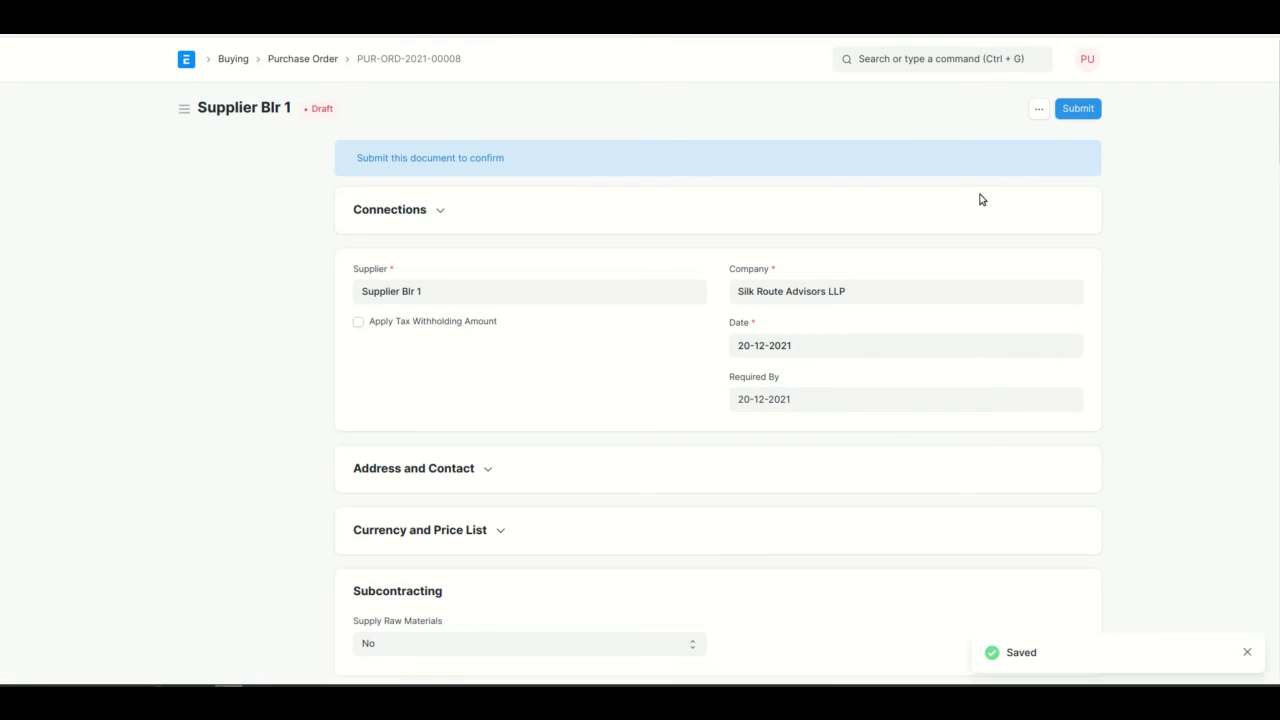
# Submit purchase order PUR-ORD-2021-00008 and confirm, making it To Receive and Bill.
pyautogui.click(1078, 109)
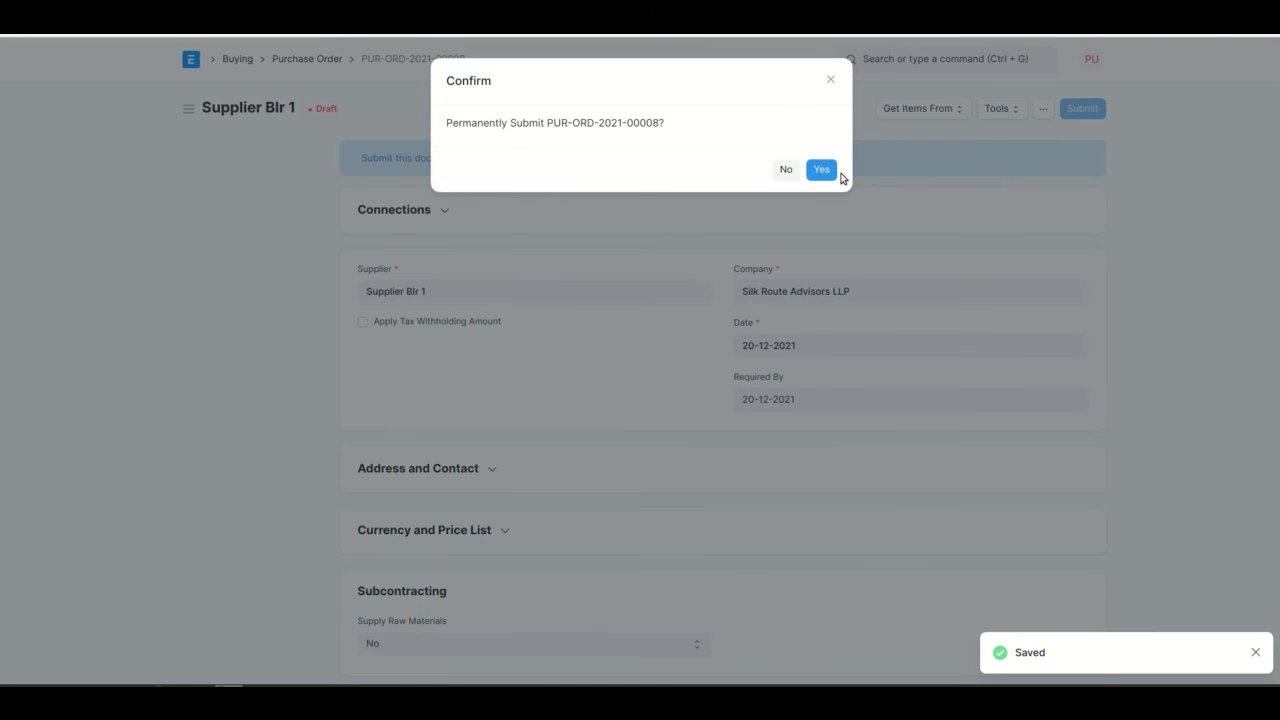
pyautogui.click(825, 170)
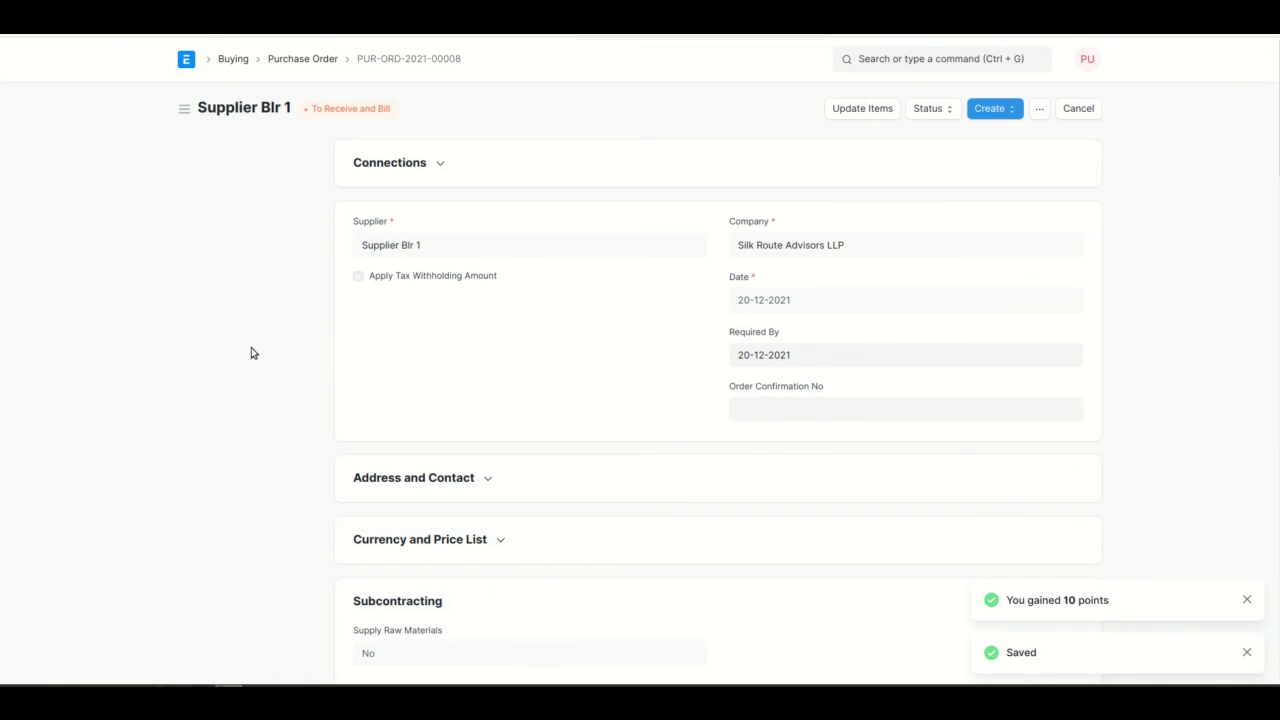
pyautogui.hotkey('alt', 'Tab')
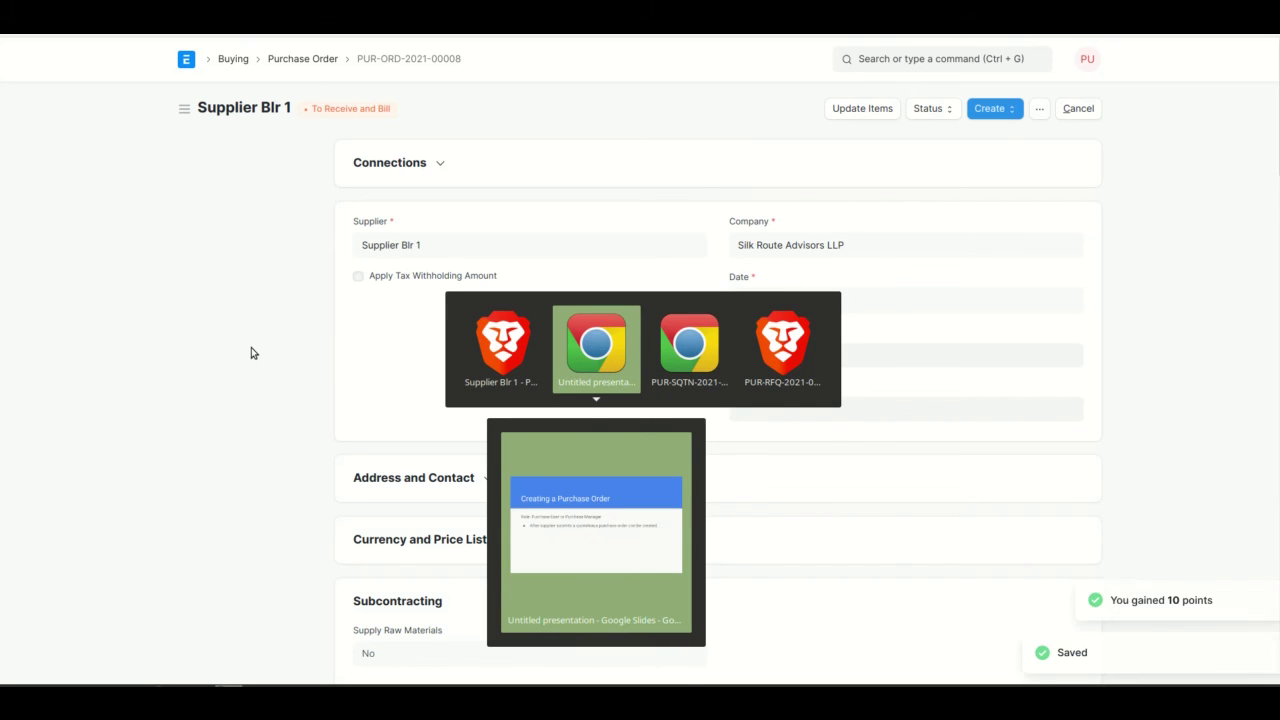
# In the supplier portal's Purchase Orders list, open PUR-ORD-2021-00008 for ₹74,500.00.
pyautogui.hotkey('alt', 'Tab')
pyautogui.hotkey('alt', 'Tab')
pyautogui.hotkey('alt', 'Tab')
pyautogui.hotkey('alt', 'Tab')
pyautogui.hotkey('alt', 'Tab')
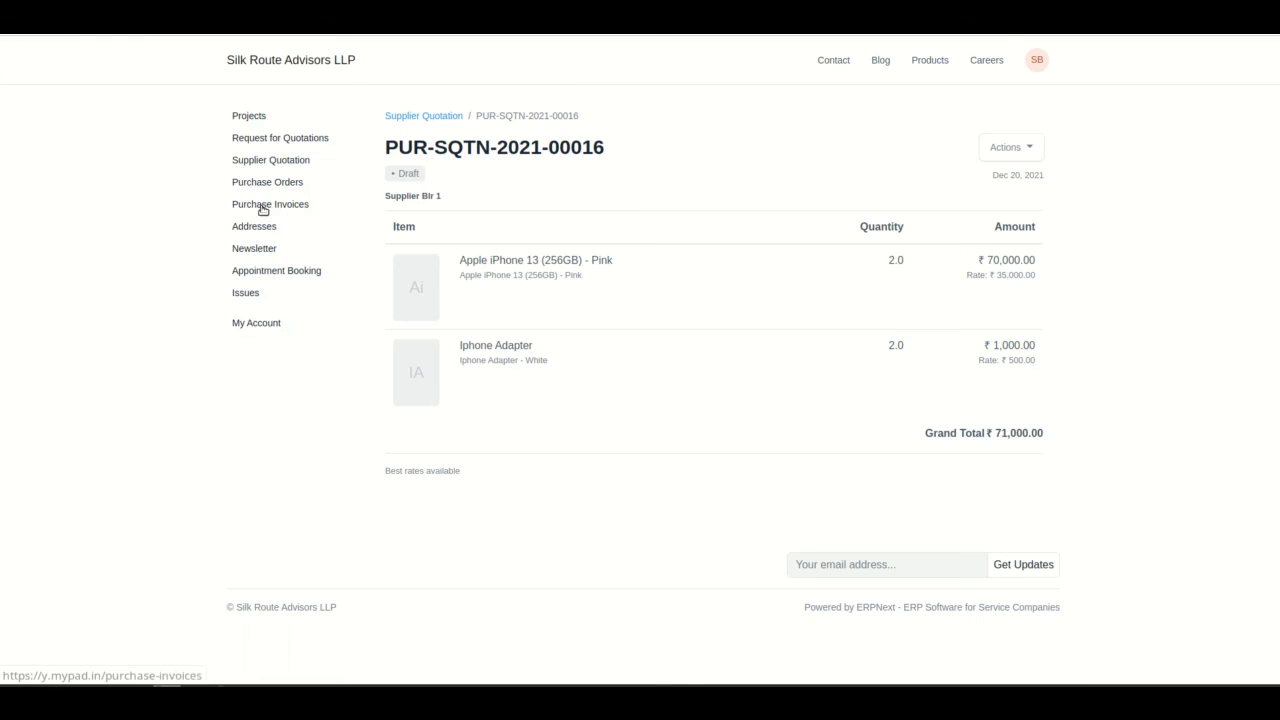
pyautogui.click(266, 185)
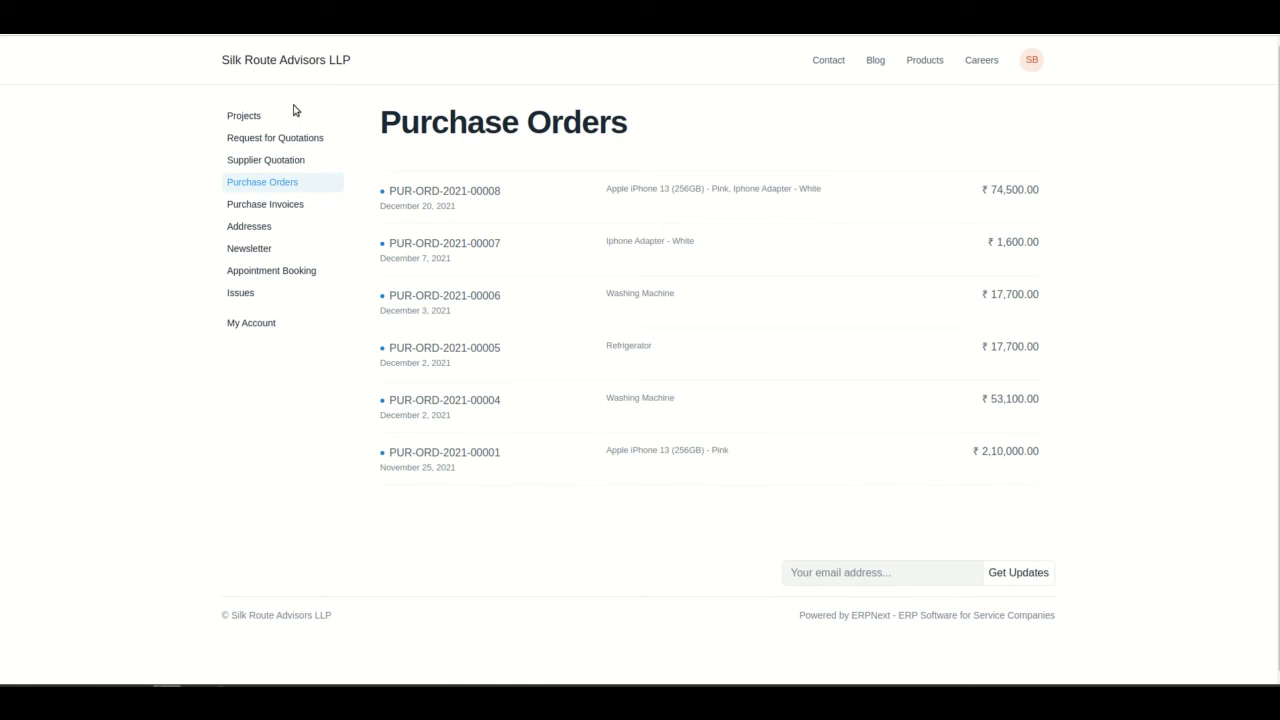
pyautogui.click(448, 199)
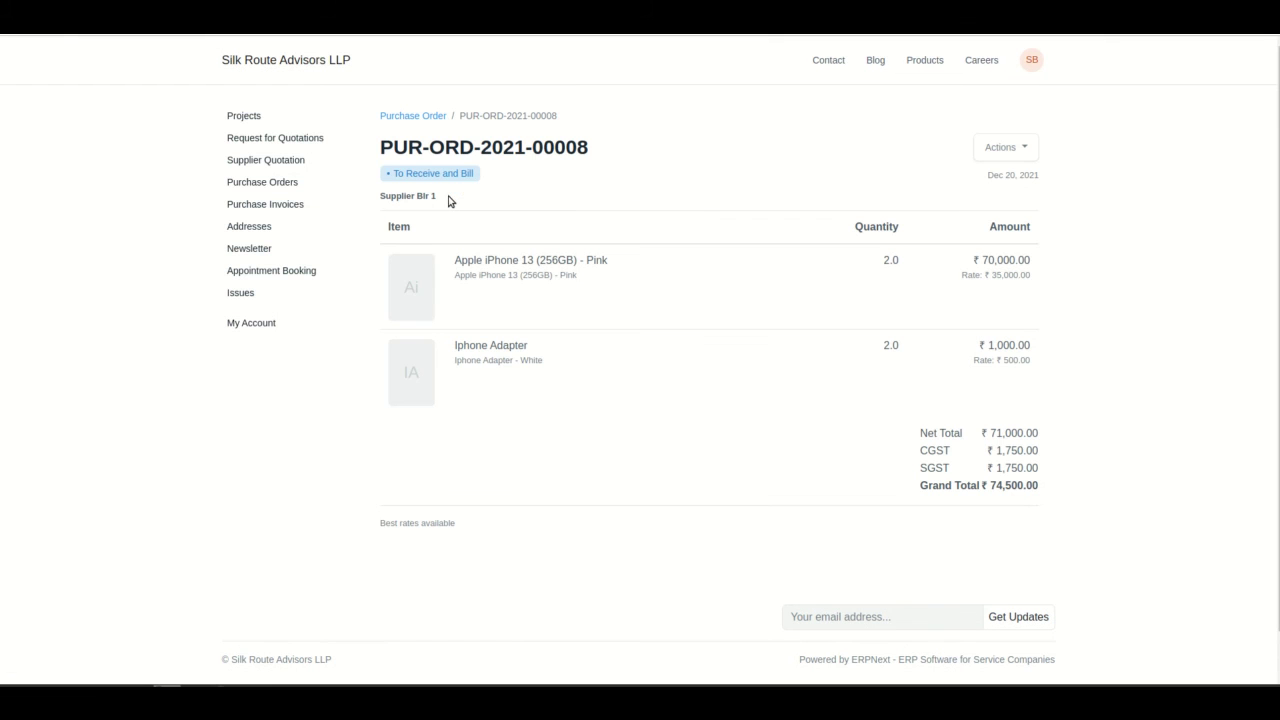